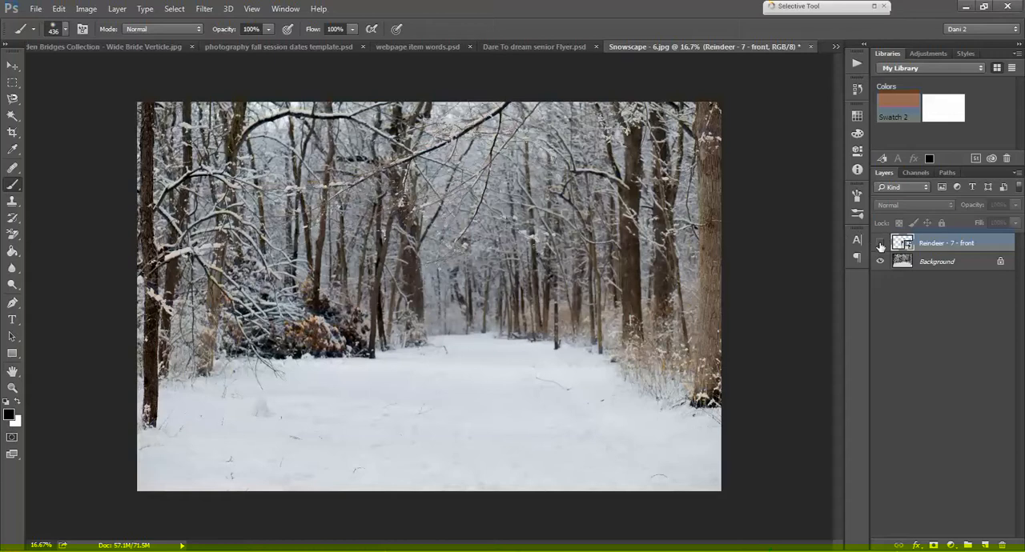
# Step: Show the reindeer layer and duplicate the Background layer under the name "color blur"
pyautogui.click(880, 245)
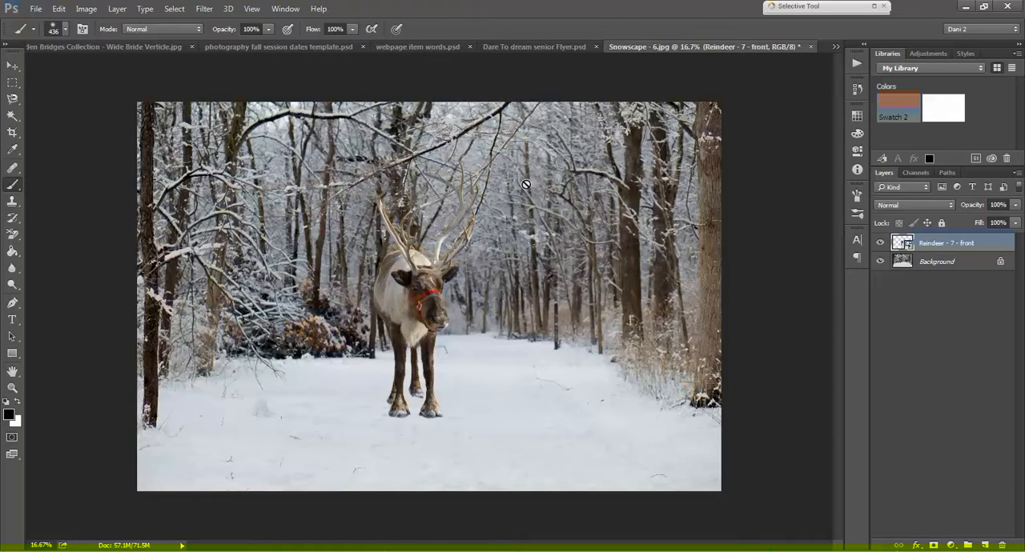
pyautogui.click(933, 267)
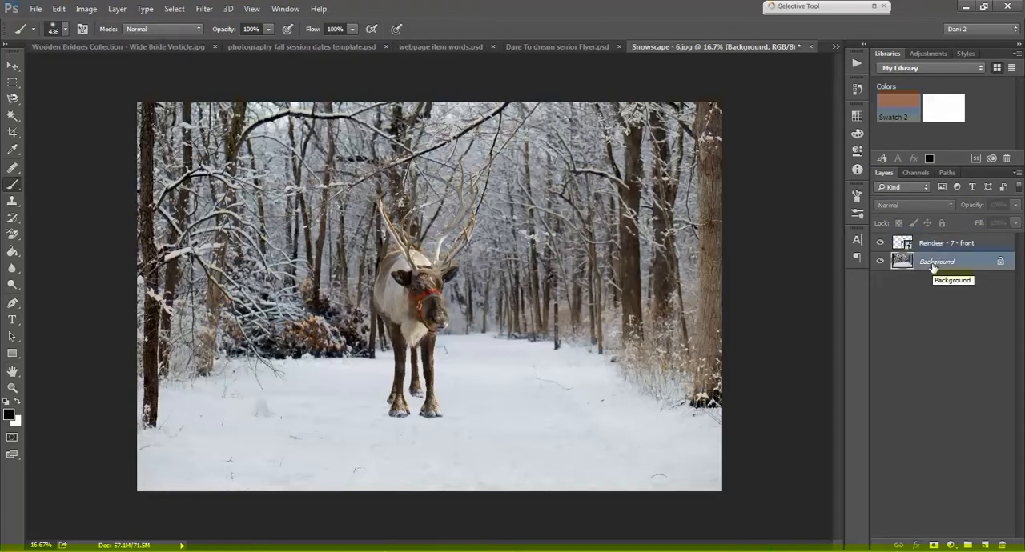
pyautogui.rightClick(932, 266)
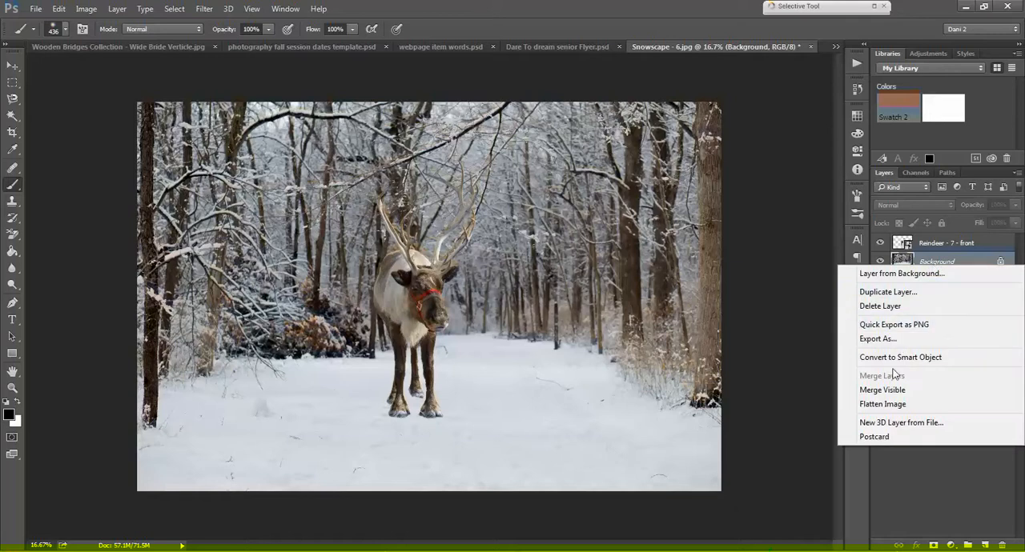
pyautogui.click(888, 292)
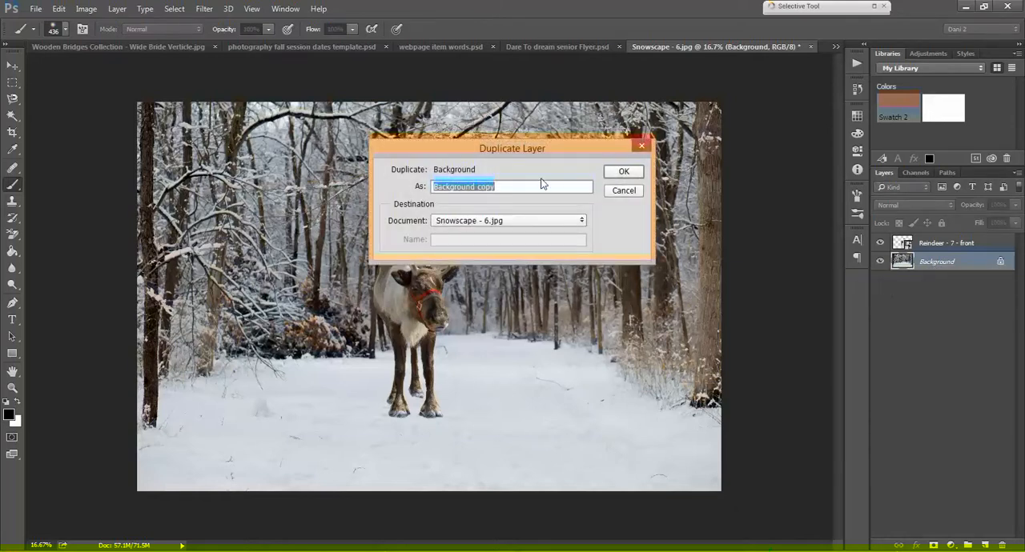
pyautogui.write('co')
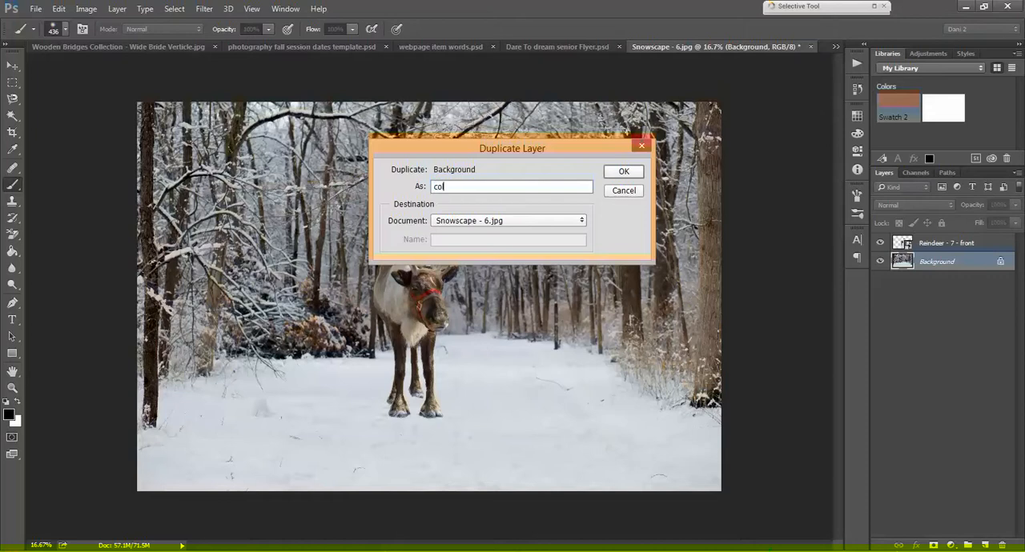
pyautogui.write('lor blur')
pyautogui.press('Return')
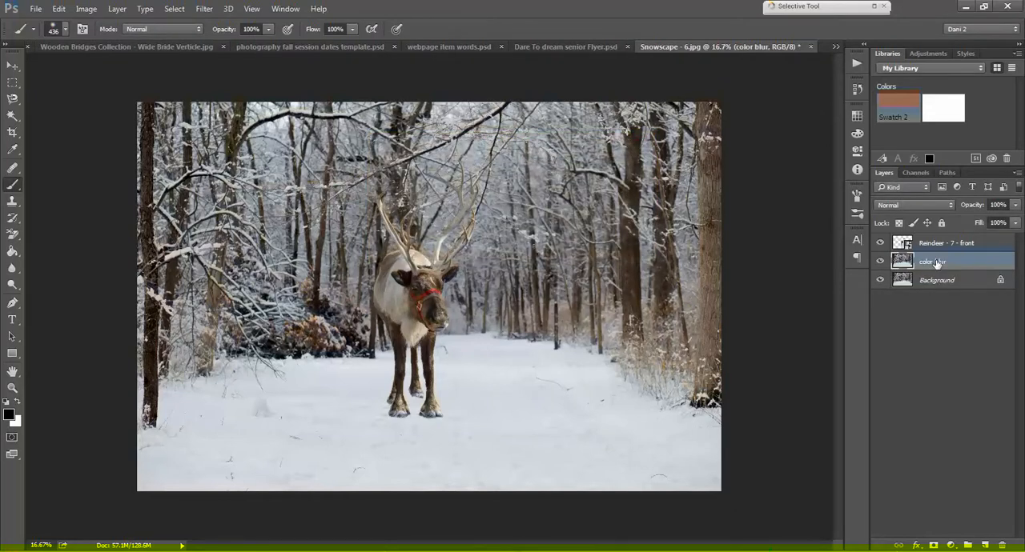
# Step: Move the color blur layer above the reindeer layer and apply the Average blur filter to it
pyautogui.keyDown('shift'); pyautogui.click(933, 244); pyautogui.keyUp('shift')
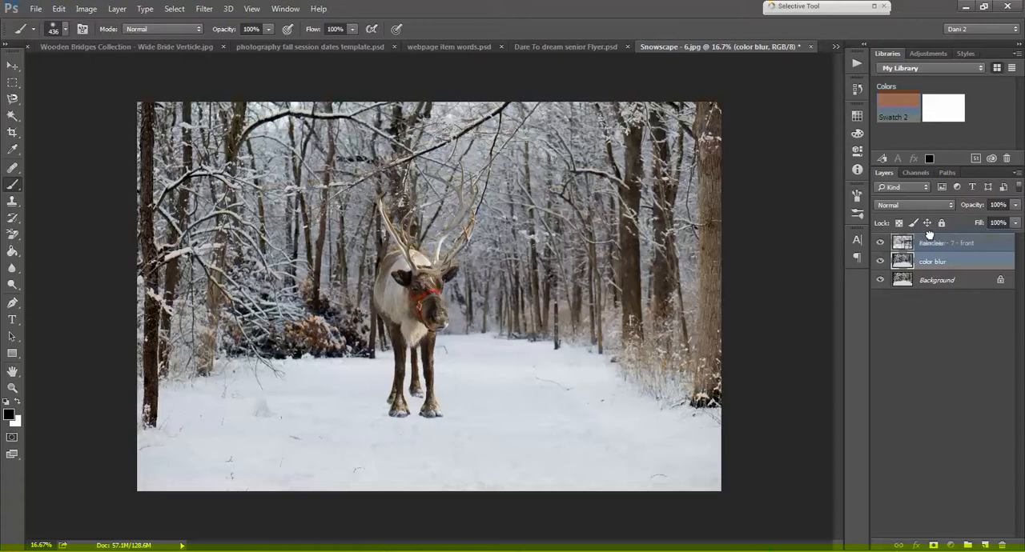
pyautogui.moveTo(929, 232); pyautogui.dragTo(928, 269)
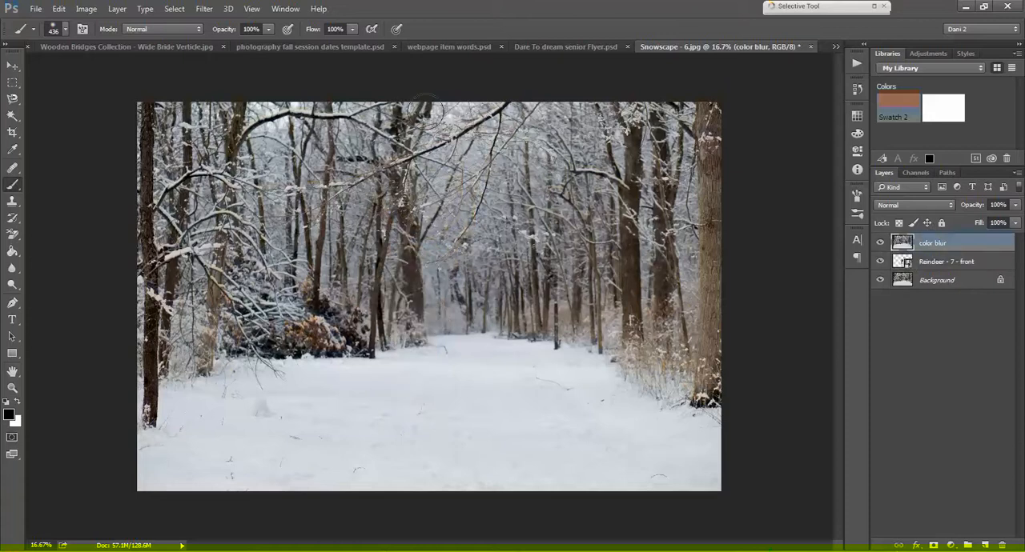
pyautogui.click(204, 9)
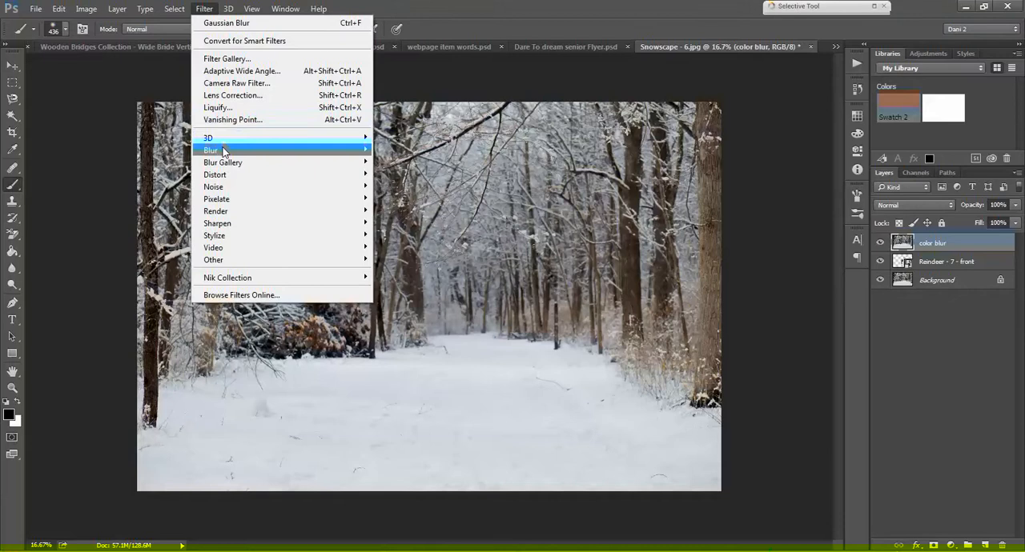
pyautogui.moveTo(338, 155)
pyautogui.click(396, 151)
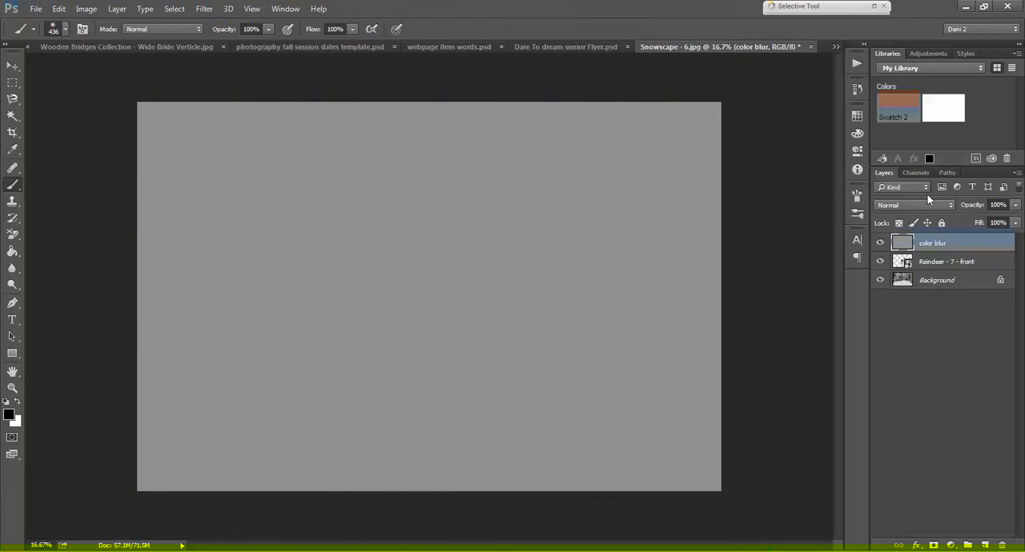
# Step: Set the color blur layer to Soft Light at 48% opacity and compare the image with and without it
pyautogui.click(934, 205)
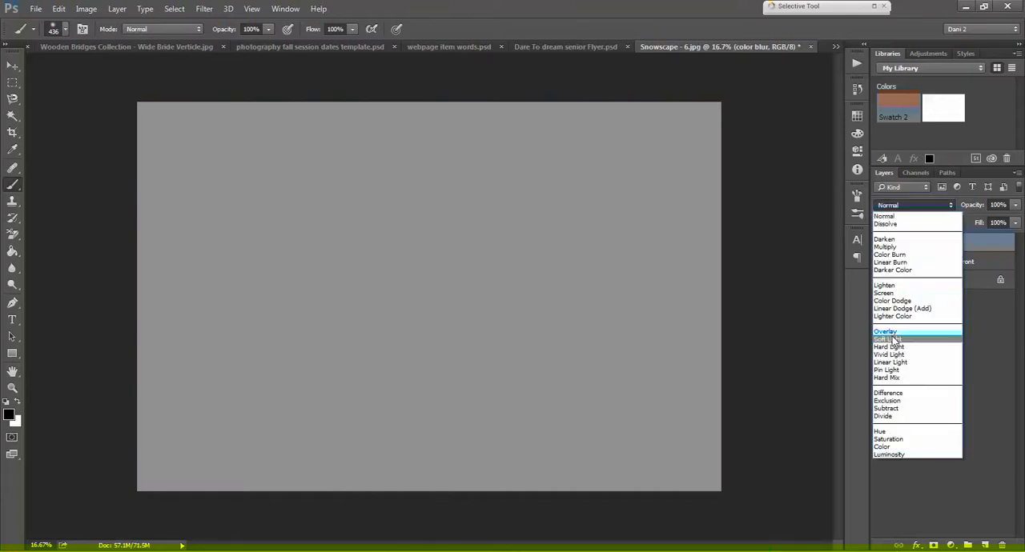
pyautogui.click(891, 338)
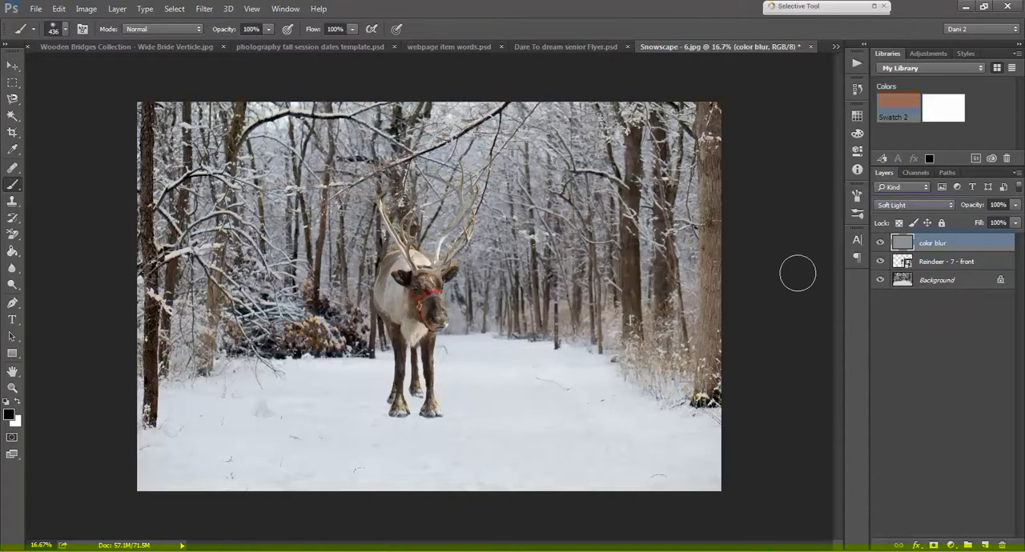
pyautogui.moveTo(980, 210); pyautogui.dragTo(945, 207)
pyautogui.click(881, 243)
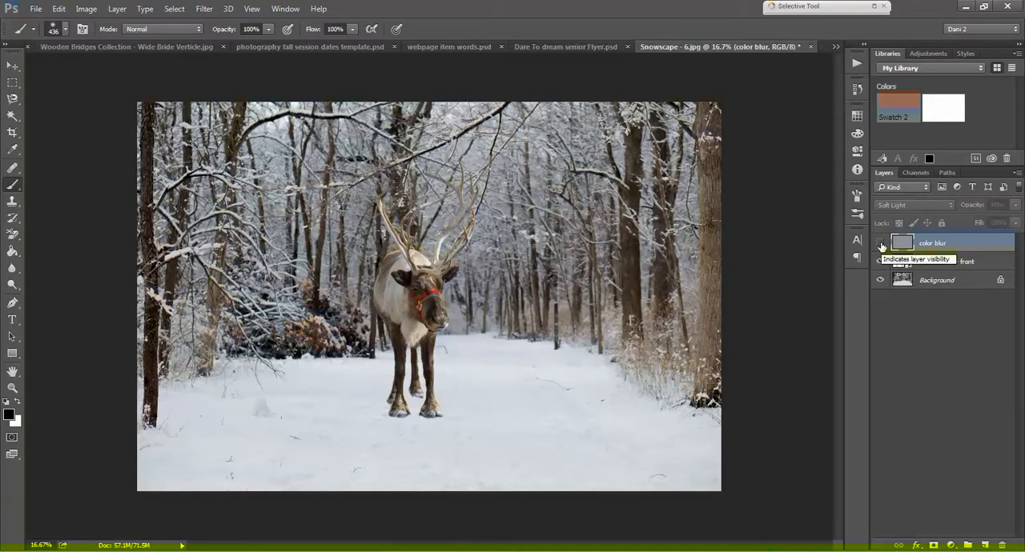
pyautogui.click(881, 244)
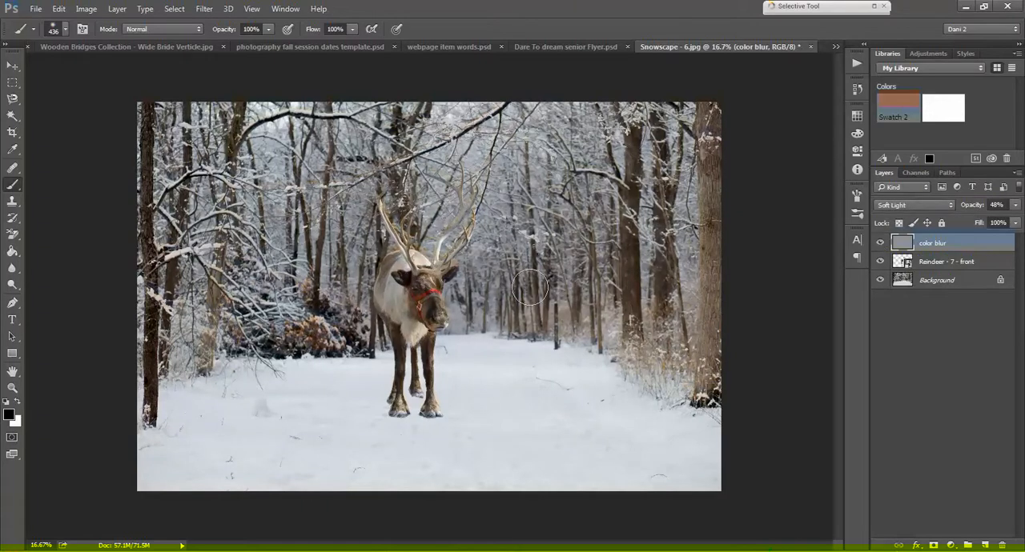
# Step: Load the reindeer layer's outline as a selection and add a new empty layer directly above it
pyautogui.click(934, 264)
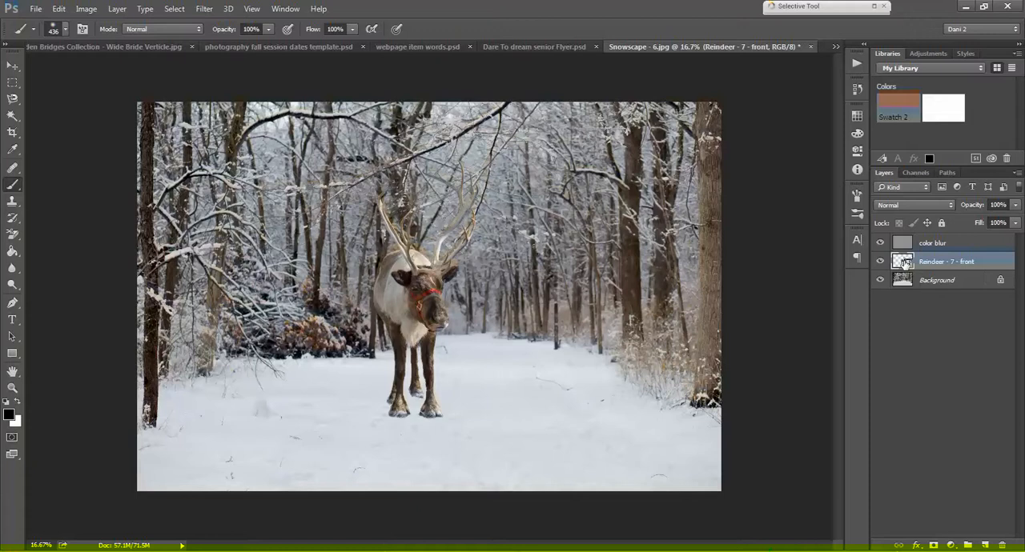
pyautogui.keyDown('ctrl'); pyautogui.click(902, 261); pyautogui.keyUp('ctrl')
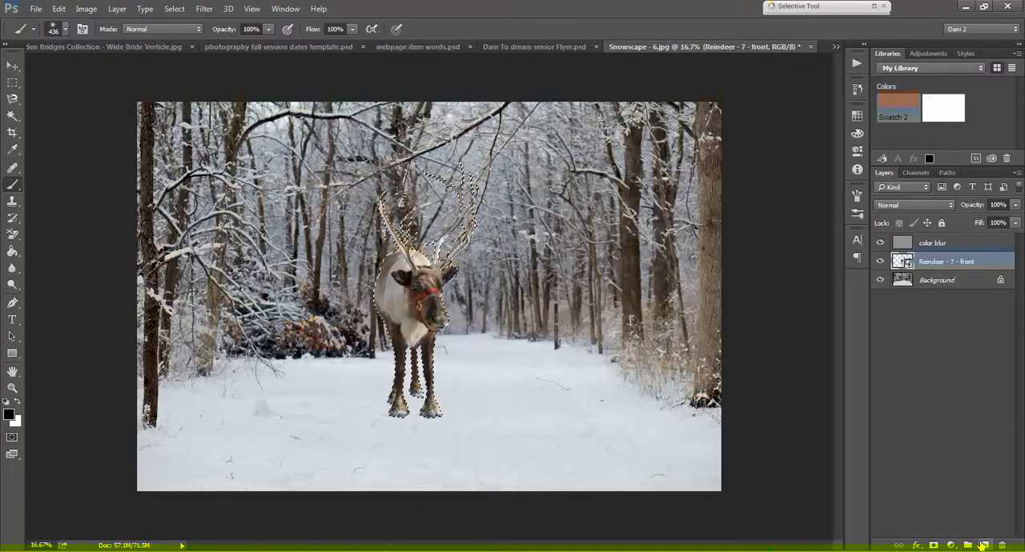
pyautogui.click(983, 545)
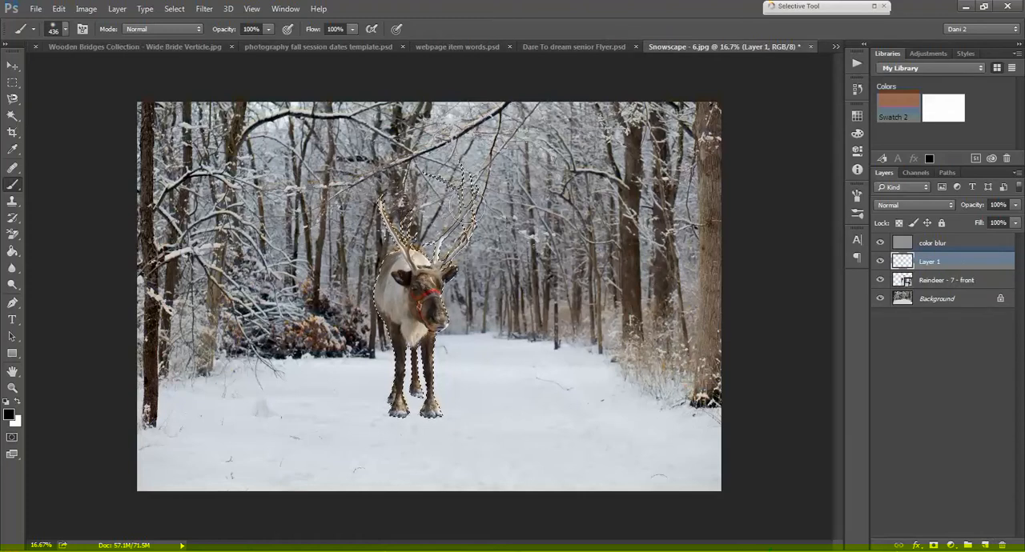
# Step: Set white as foreground and black as background colour, fill the reindeer selection with black on the new layer, and deselect
pyautogui.click(17, 404)
pyautogui.click(6, 402)
pyautogui.click(18, 405)
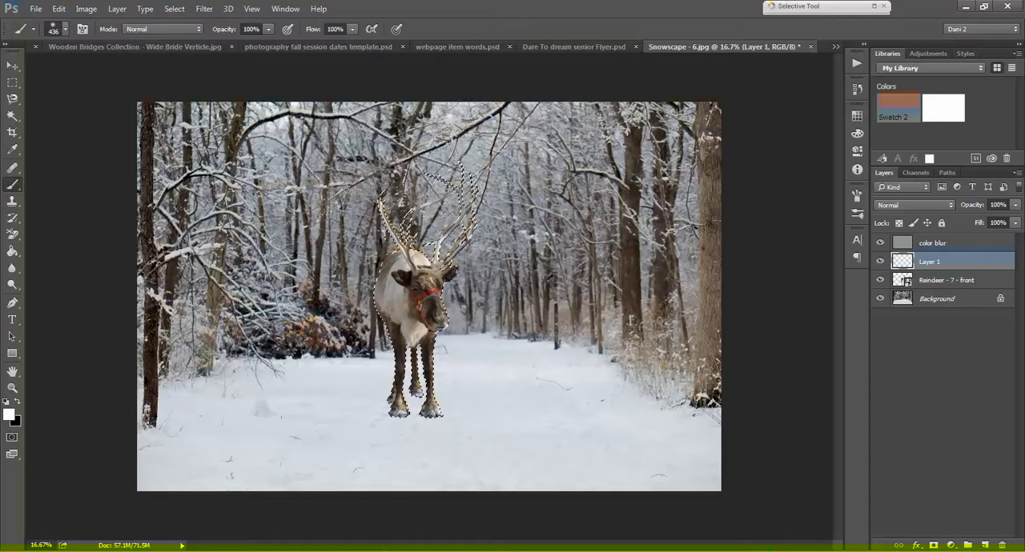
pyautogui.hotkey('ctrl', 'BackSpace')
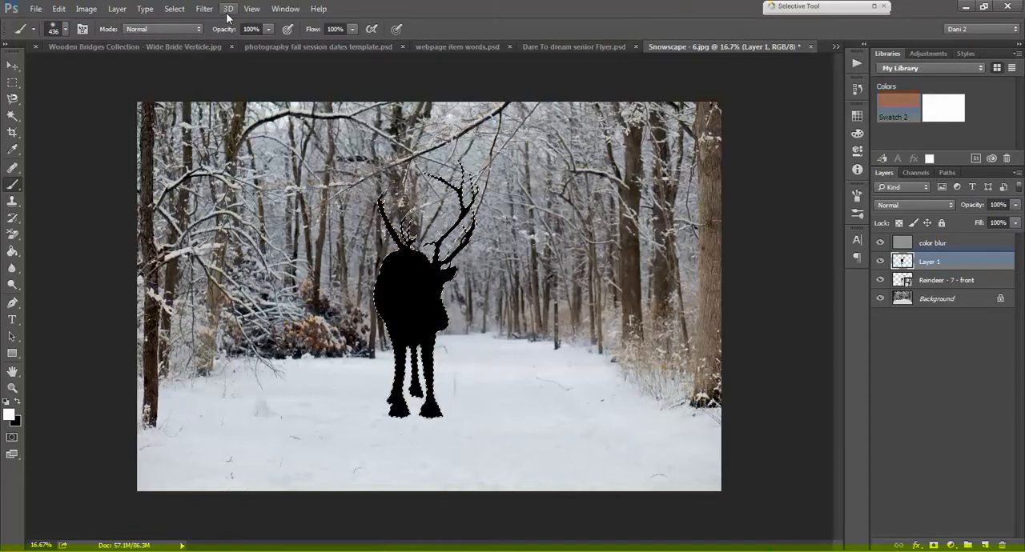
pyautogui.click(174, 9)
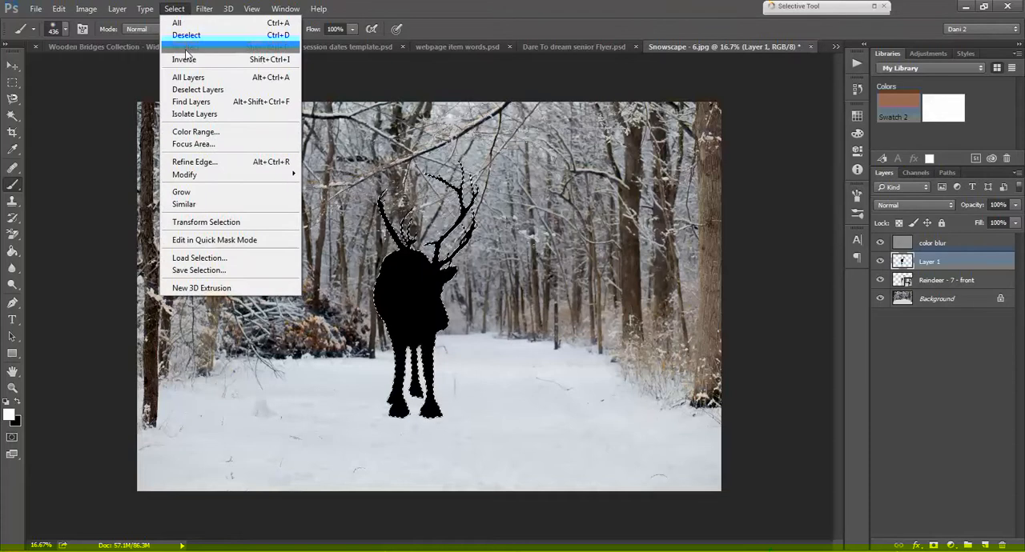
pyautogui.click(181, 36)
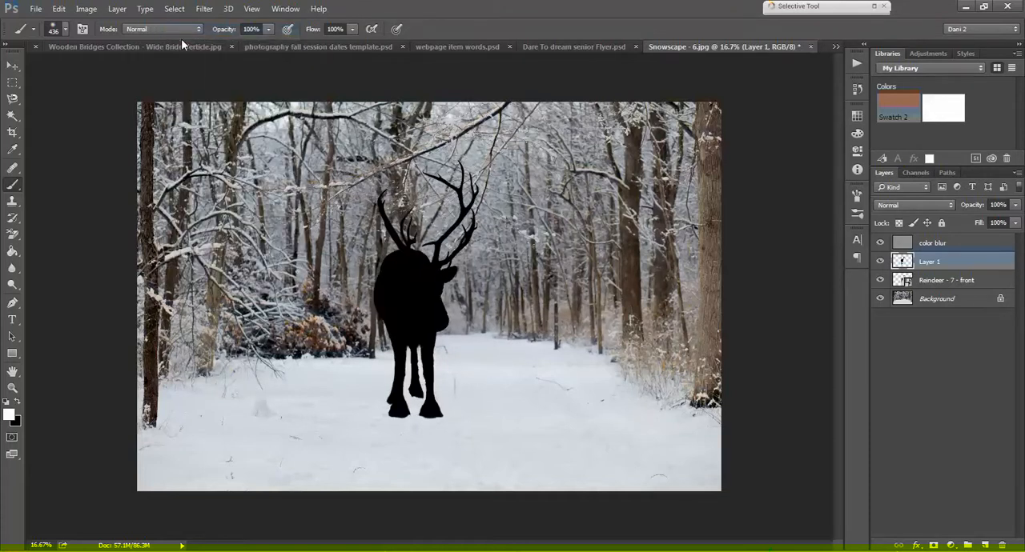
# Step: Apply a Gaussian Blur with a radius of 9.0 pixels to the black reindeer silhouette
pyautogui.click(204, 9)
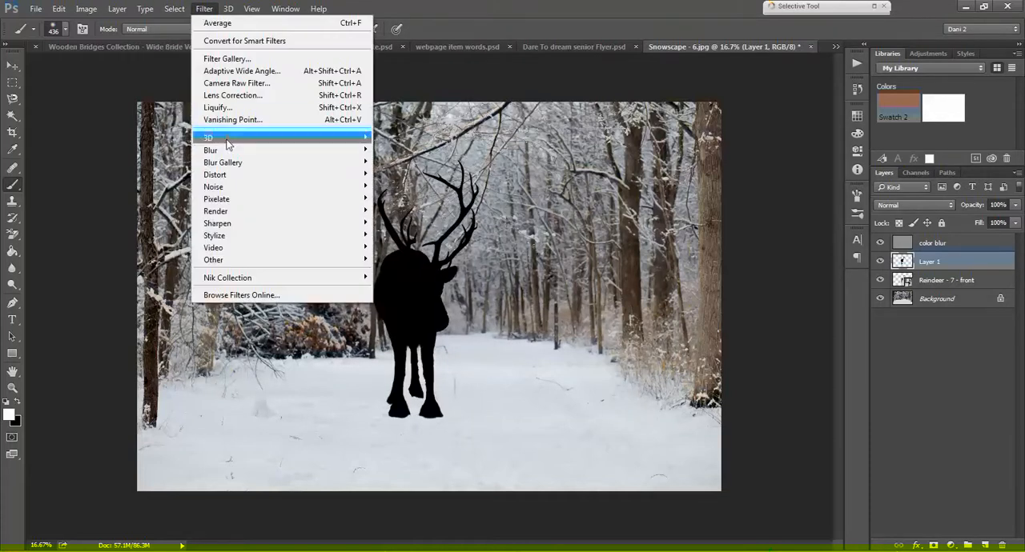
pyautogui.moveTo(230, 151)
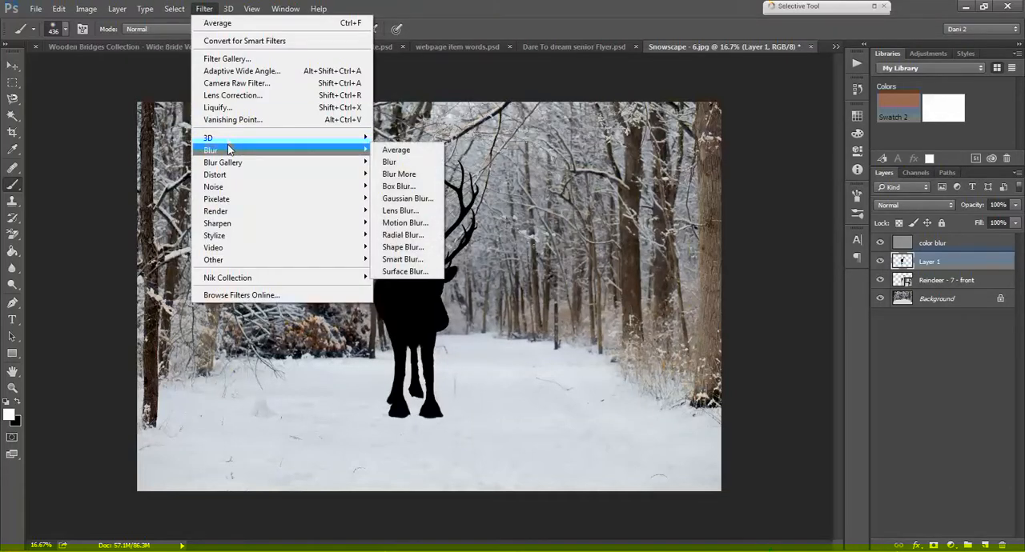
pyautogui.click(408, 199)
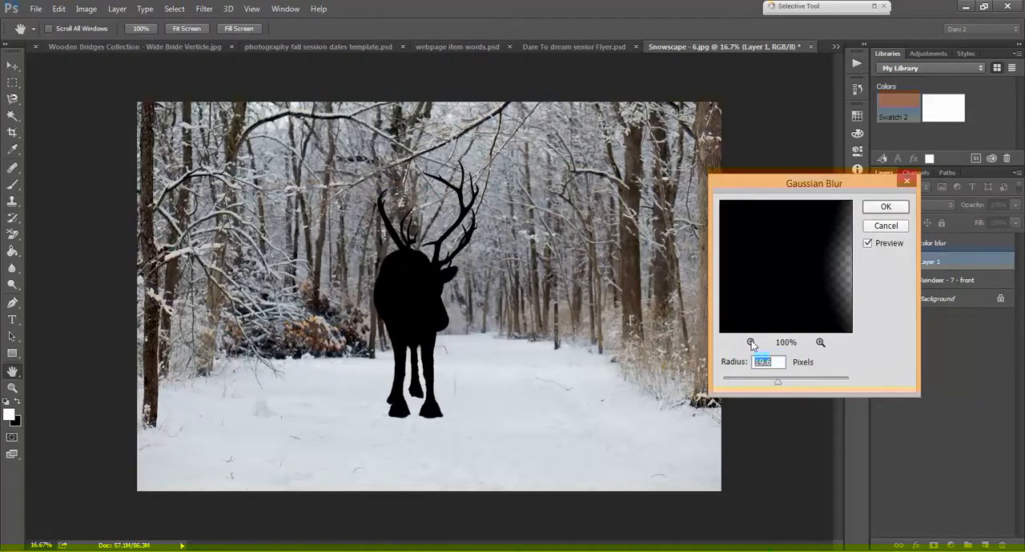
pyautogui.click(751, 344)
pyautogui.click(752, 344)
pyautogui.click(752, 344)
pyautogui.click(752, 344)
pyautogui.click(752, 344)
pyautogui.click(752, 345)
pyautogui.click(751, 345)
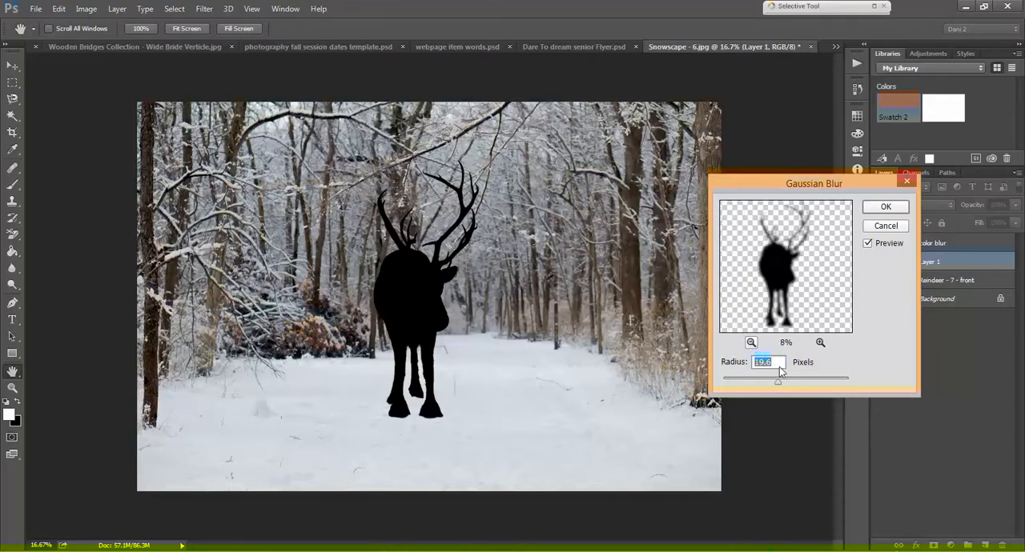
pyautogui.moveTo(777, 383); pyautogui.dragTo(770, 385)
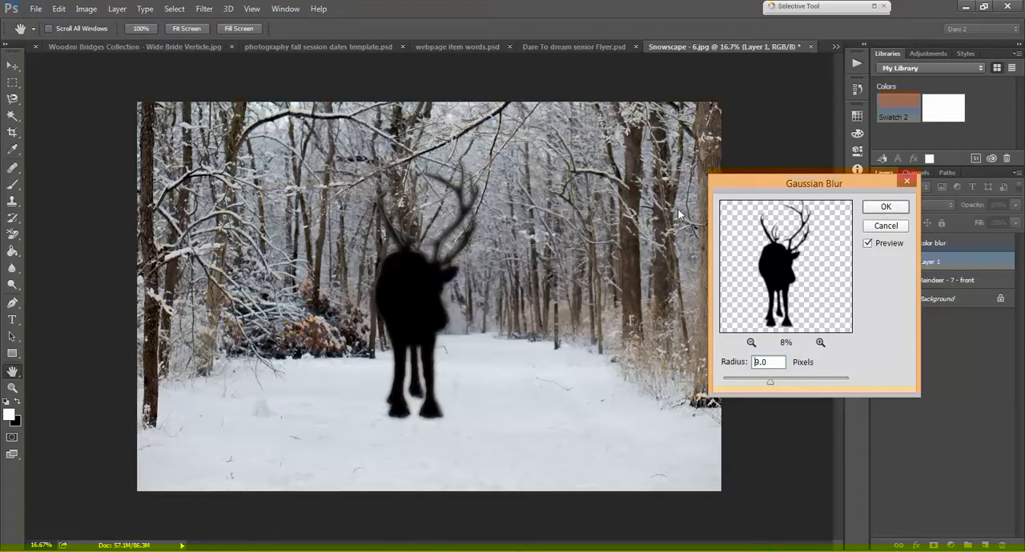
pyautogui.press('Return')
pyautogui.press('b')
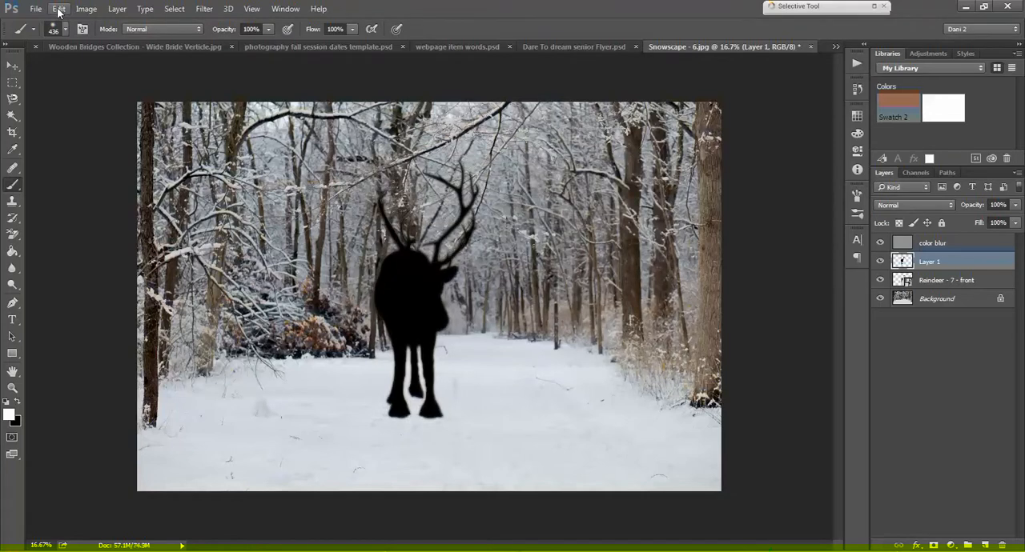
# Step: Flip the black silhouette vertically and move it down about 7.3 in so its hooves meet the reindeer's hooves
pyautogui.click(58, 9)
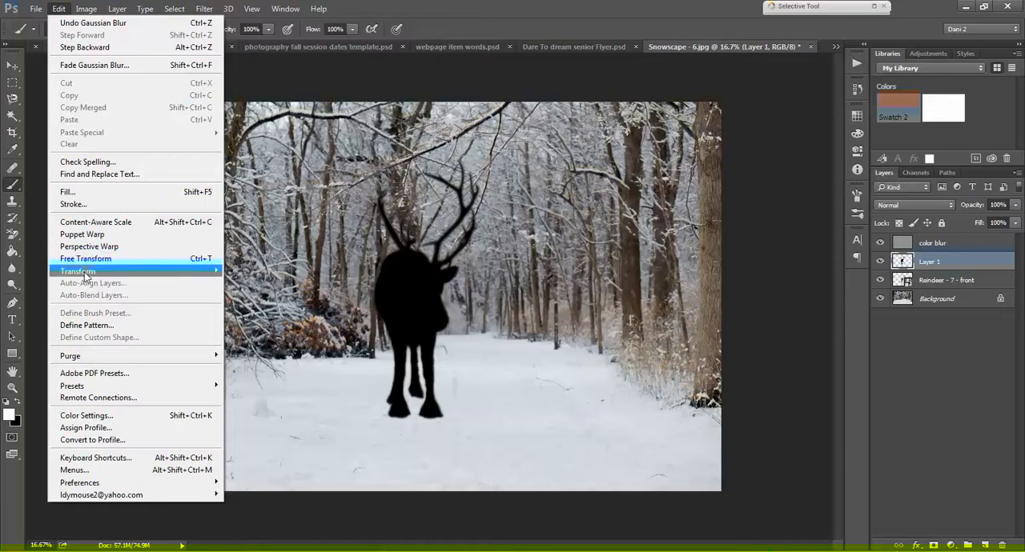
pyautogui.moveTo(84, 272)
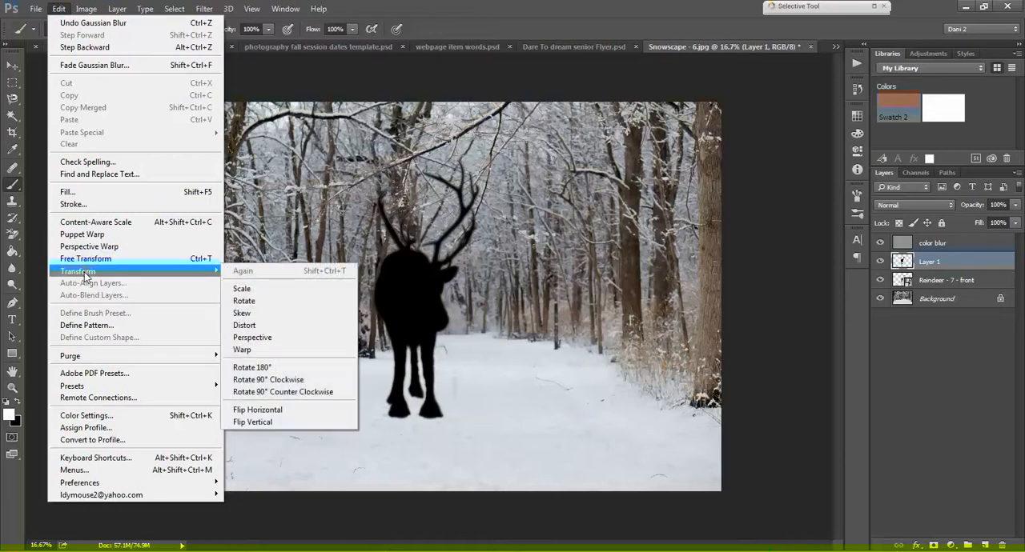
pyautogui.click(256, 422)
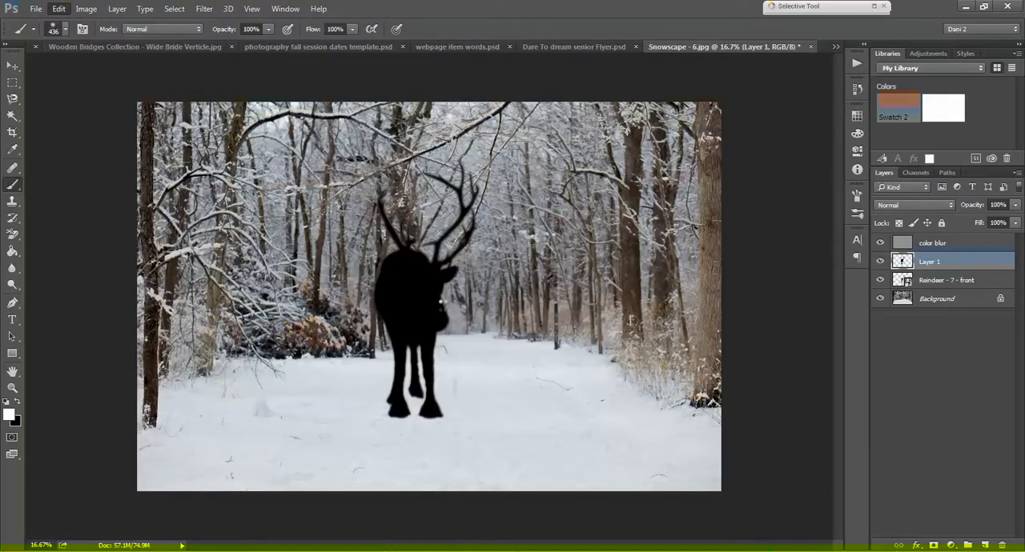
pyautogui.click(12, 65)
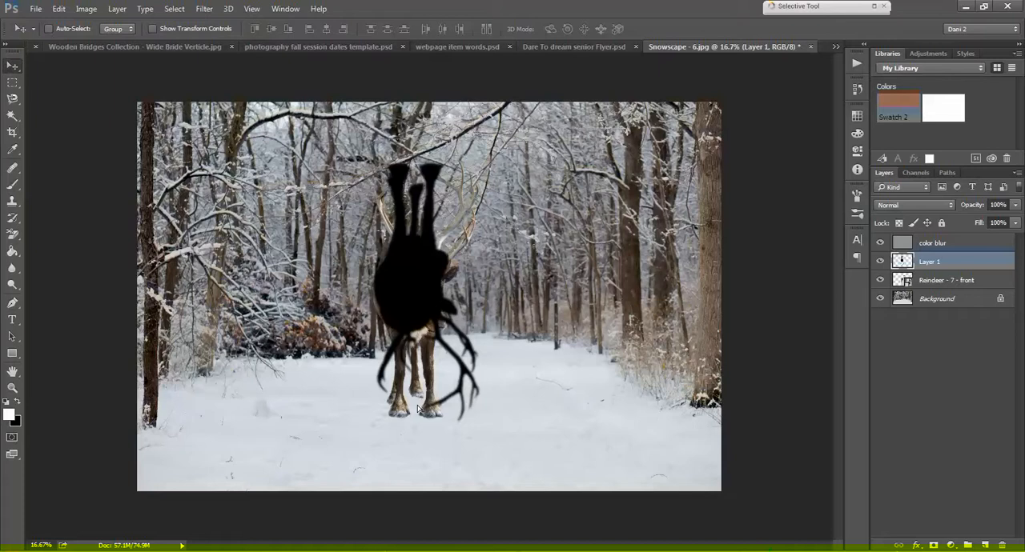
pyautogui.moveTo(417, 409); pyautogui.dragTo(431, 541)
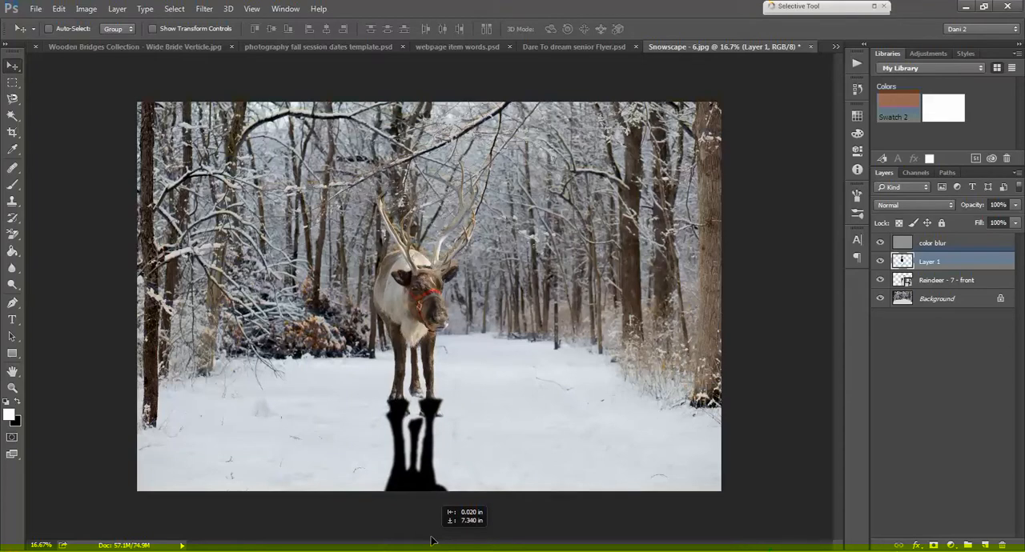
pyautogui.moveTo(431, 538)
pyautogui.mouseDown()
pyautogui.moveTo(423, 497)
pyautogui.moveTo(433, 499)
pyautogui.moveTo(429, 547)
pyautogui.moveTo(431, 533)
pyautogui.mouseUp()
# Step: Apply a Perspective transform to the flipped black silhouette, flaring its far end to a width of about 319% while keeping it at the hooves
pyautogui.click(67, 9)
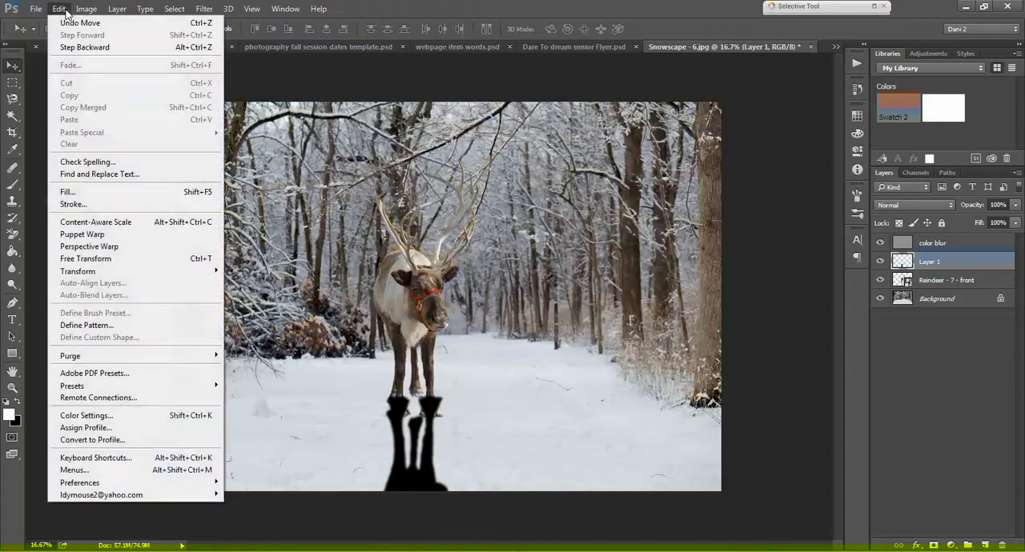
pyautogui.moveTo(210, 272)
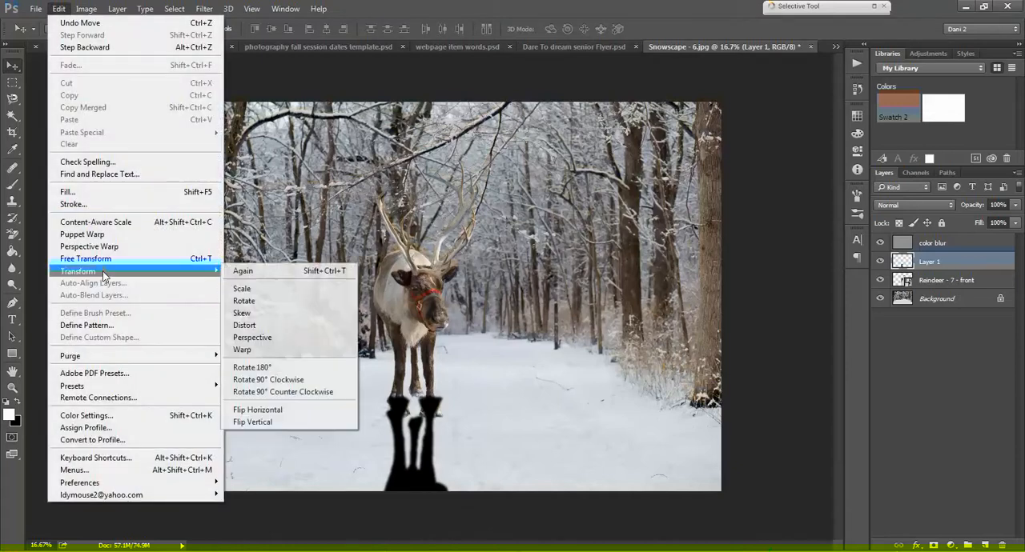
pyautogui.click(270, 338)
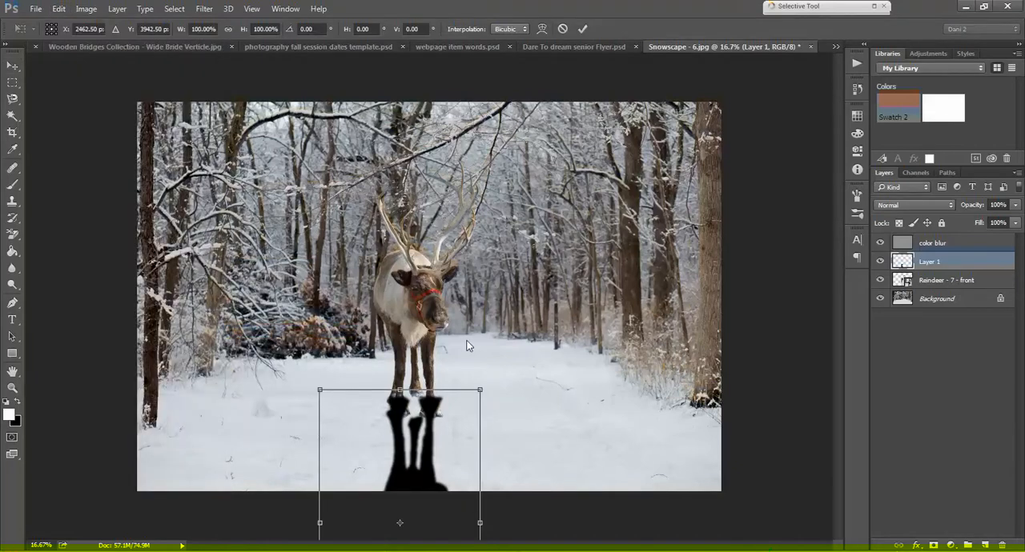
pyautogui.hotkey('ctrl', '-')
pyautogui.hotkey('ctrl', '-')
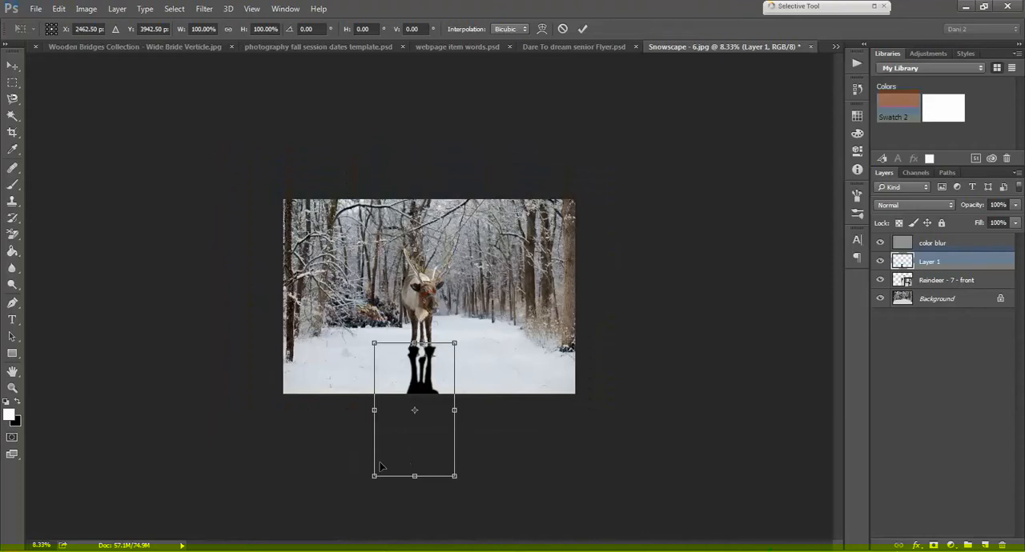
pyautogui.moveTo(374, 478); pyautogui.dragTo(285, 423)
pyautogui.moveTo(443, 376); pyautogui.dragTo(443, 375)
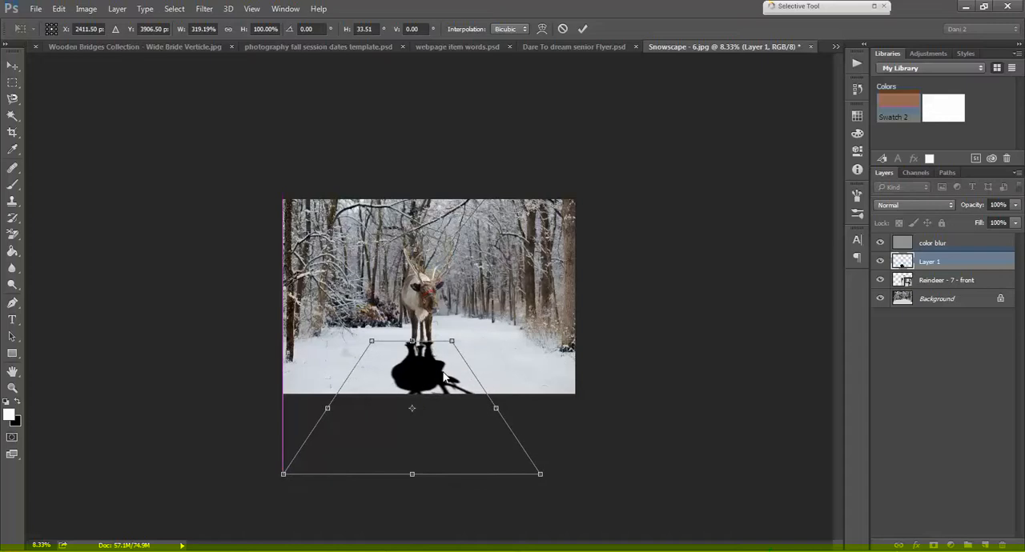
pyautogui.press('Return')
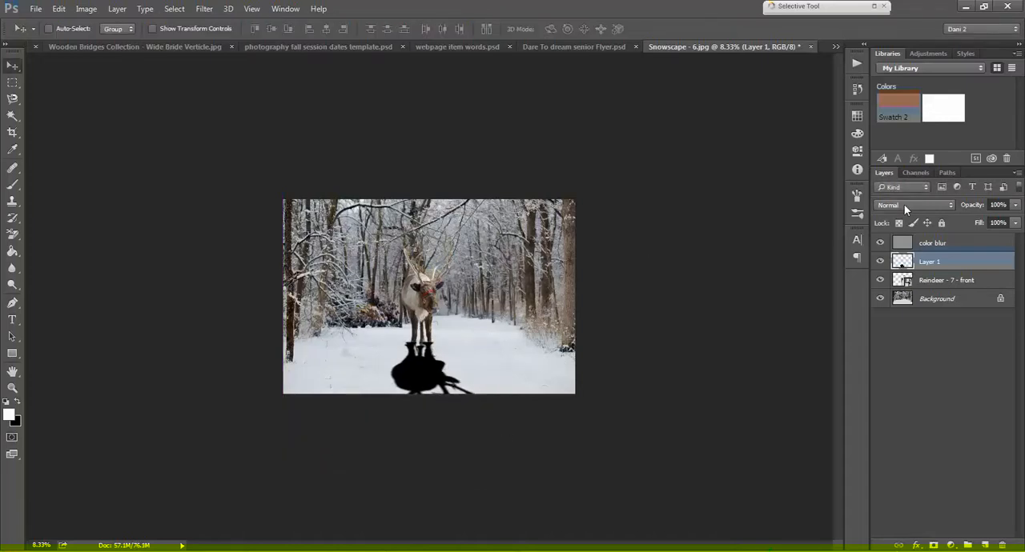
# Step: Set the silhouette layer's blend mode to Soft Light and move the layer below the reindeer layer
pyautogui.click(904, 204)
pyautogui.click(892, 347)
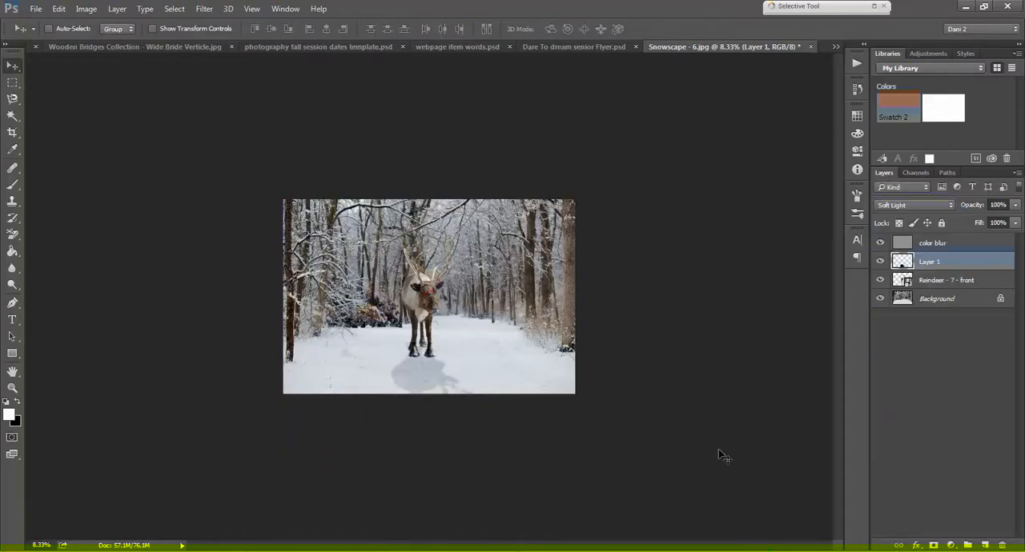
pyautogui.hotkey('ctrl', '+')
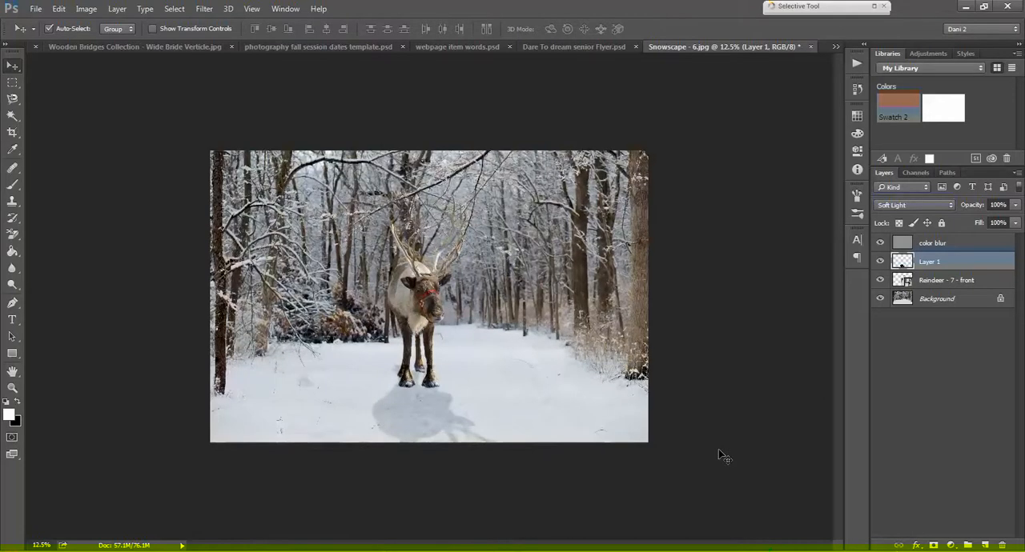
pyautogui.hotkey('ctrl', '+')
pyautogui.hotkey('ctrl', '+')
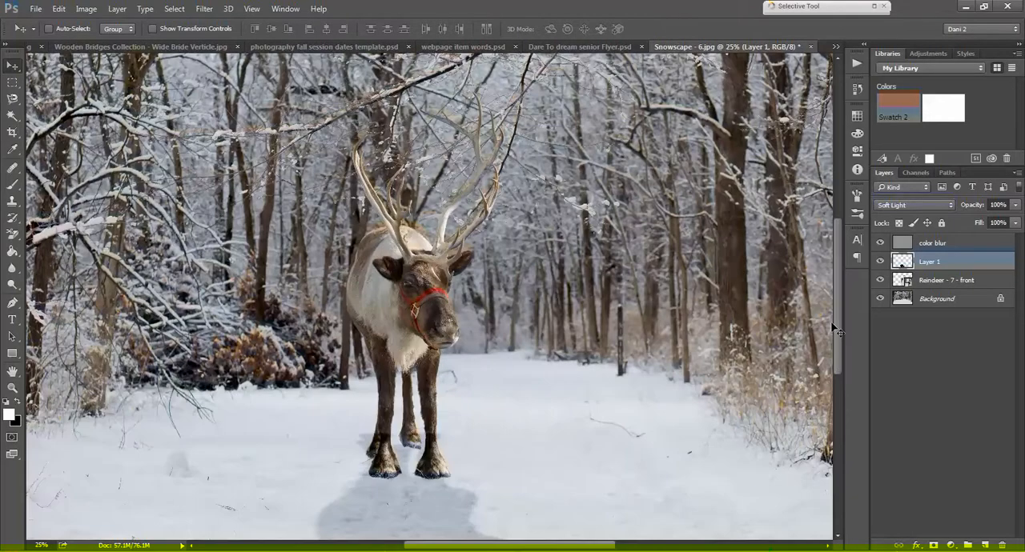
pyautogui.moveTo(837, 298); pyautogui.dragTo(840, 345)
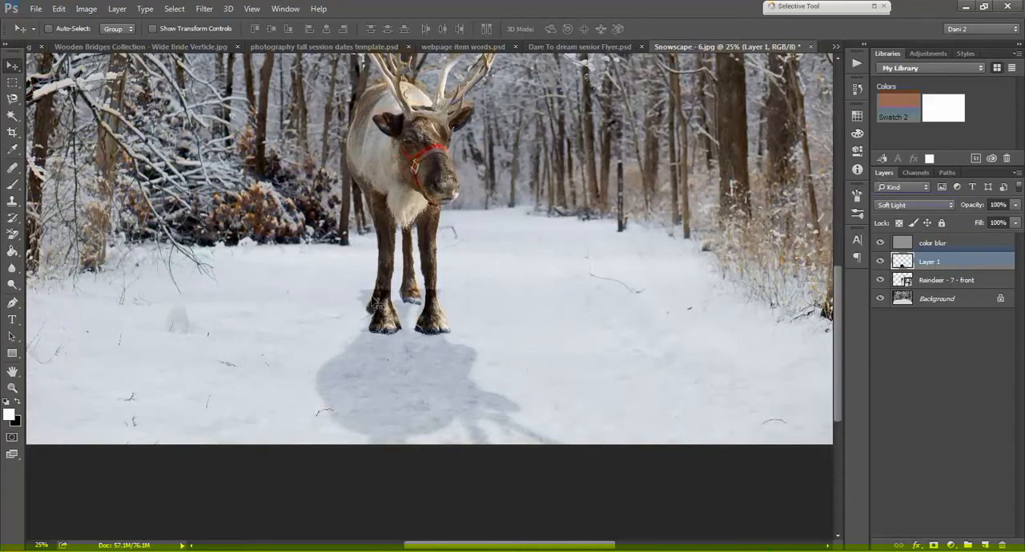
pyautogui.moveTo(949, 266); pyautogui.dragTo(943, 292)
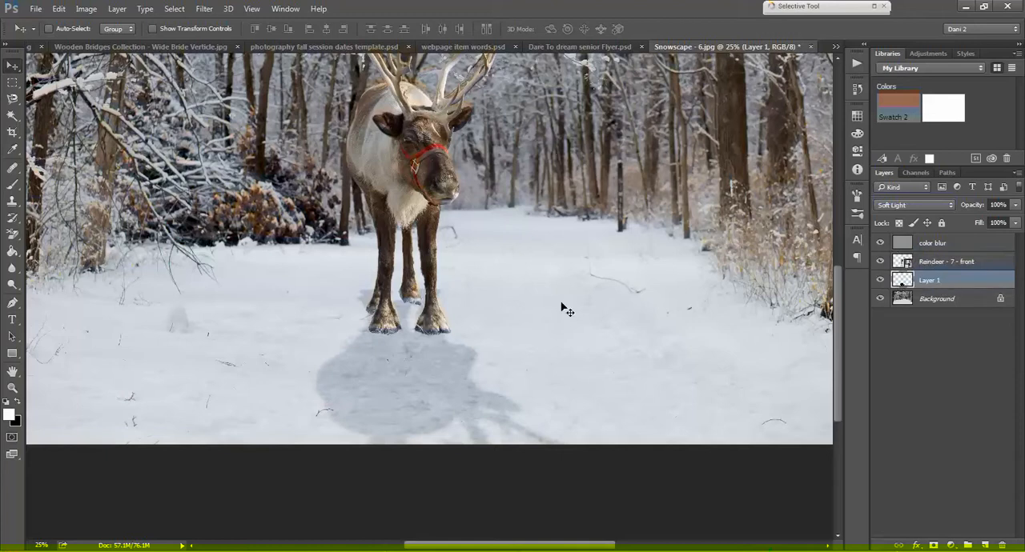
# Step: Add a layer mask to the silhouette layer and paint out the stray shadow beside the rear hoof with a soft black 102 px brush
pyautogui.click(934, 545)
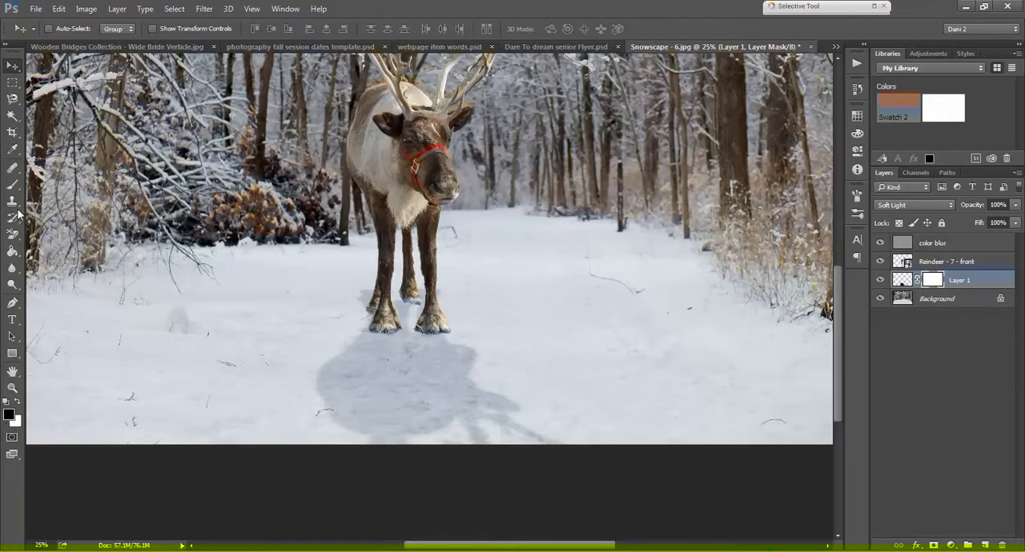
pyautogui.click(12, 184)
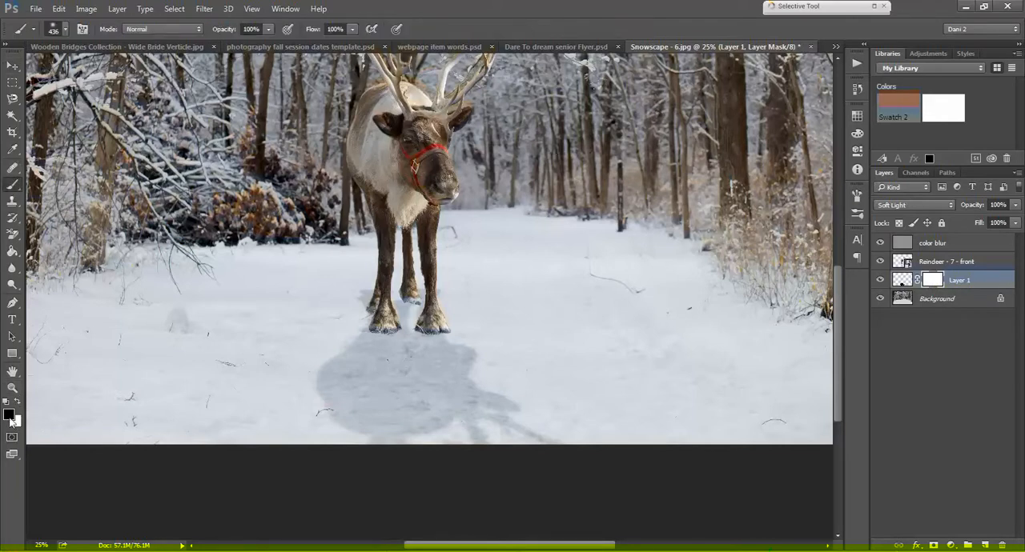
pyautogui.click(10, 414)
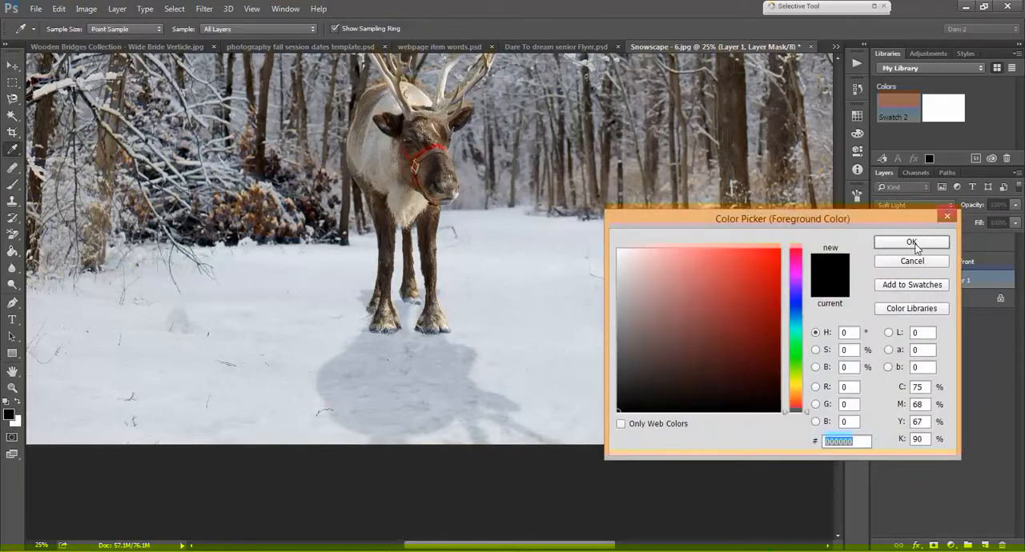
pyautogui.click(911, 242)
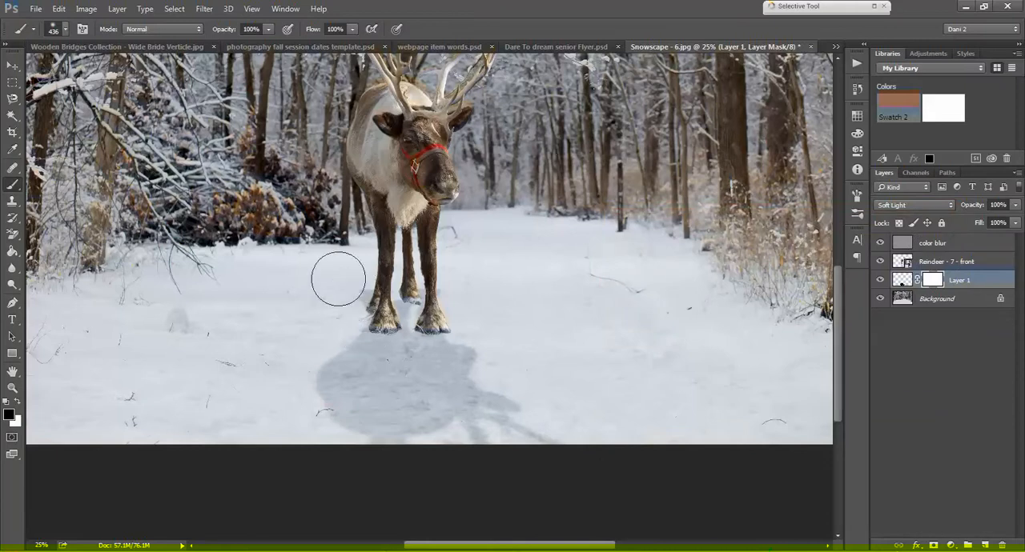
pyautogui.click(65, 29)
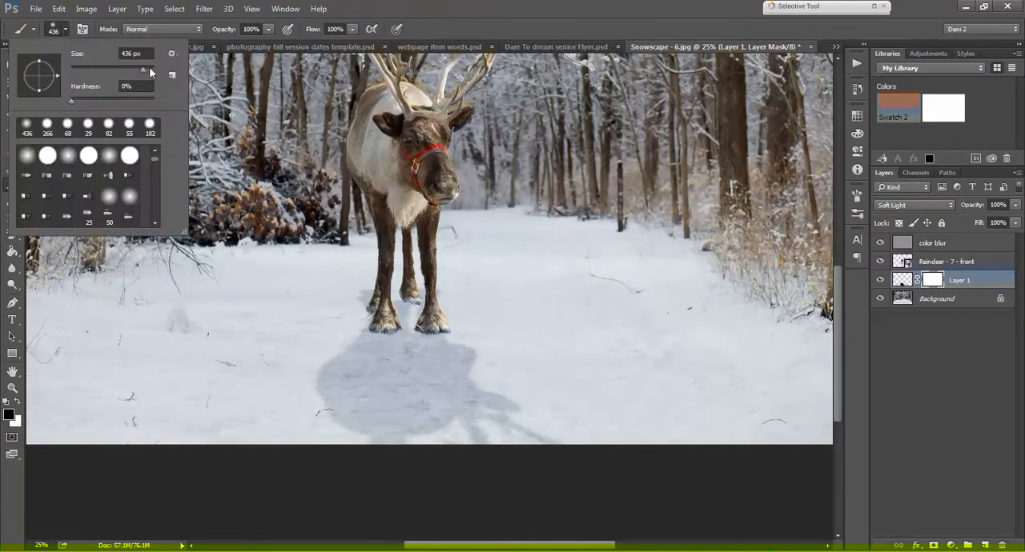
pyautogui.moveTo(373, 280); pyautogui.dragTo(366, 304)
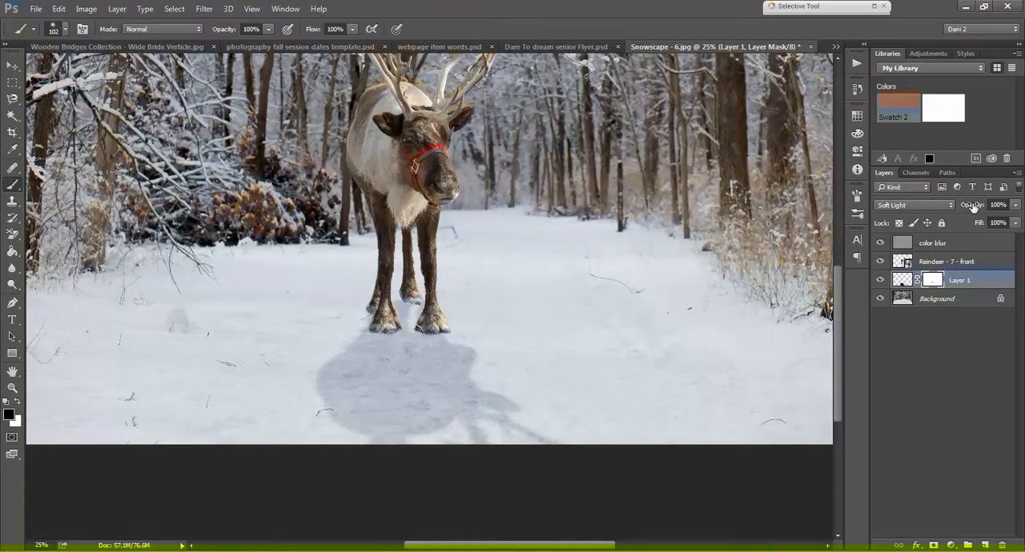
# Step: Lower the silhouette shadow layer's opacity to 53%
pyautogui.moveTo(970, 209); pyautogui.dragTo(941, 212)
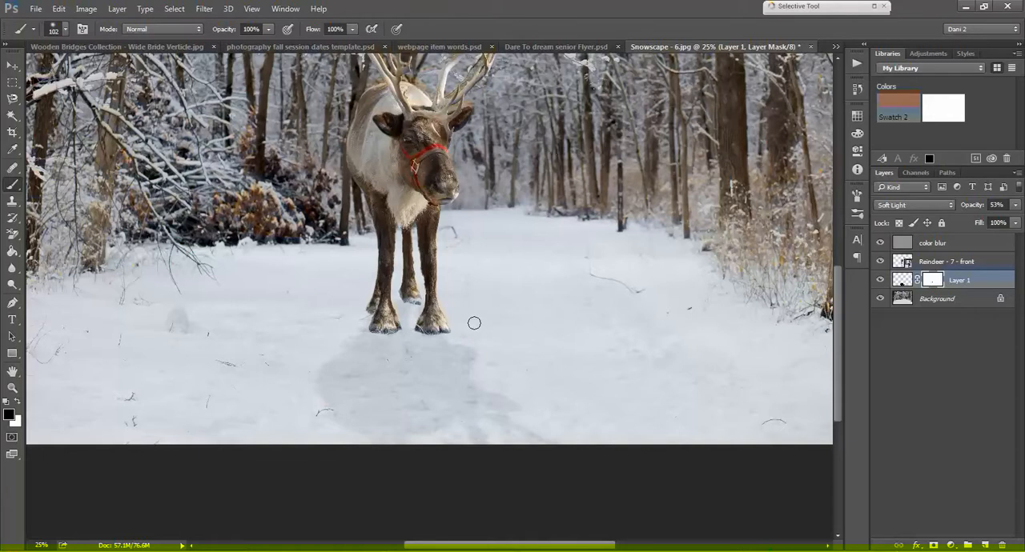
pyautogui.hotkey('ctrl', '-')
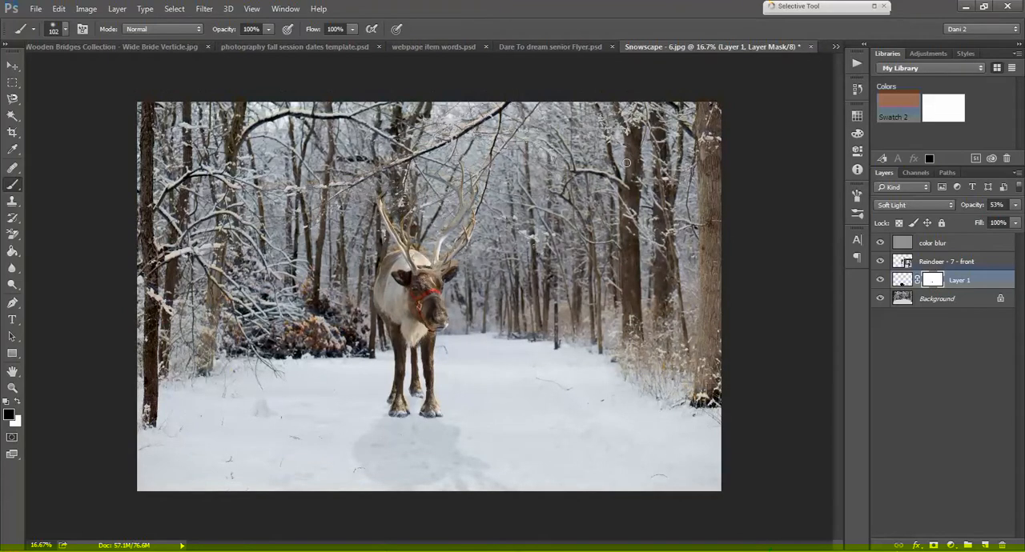
pyautogui.hotkey('ctrl', '+')
pyautogui.hotkey('ctrl', '+')
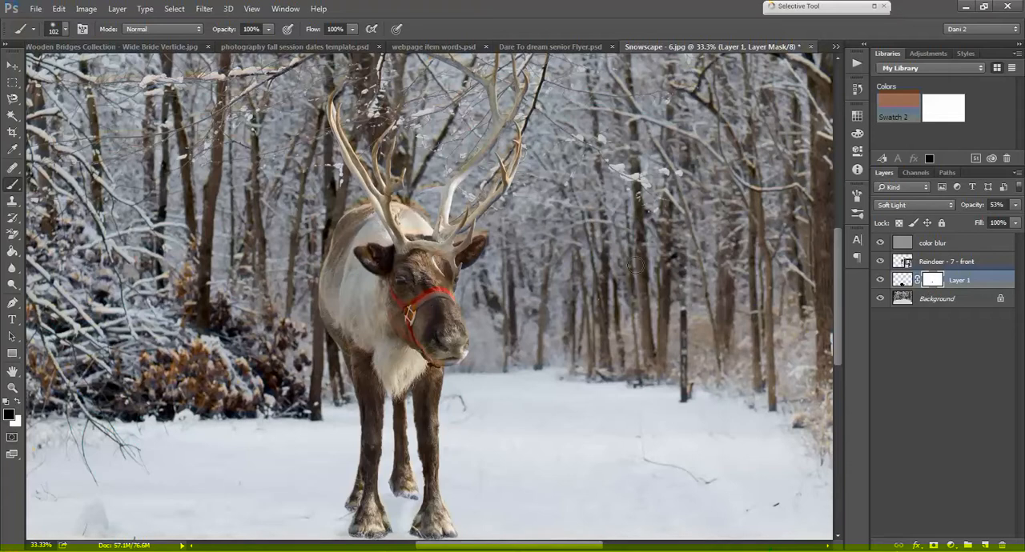
pyautogui.hotkey('ctrl', '-')
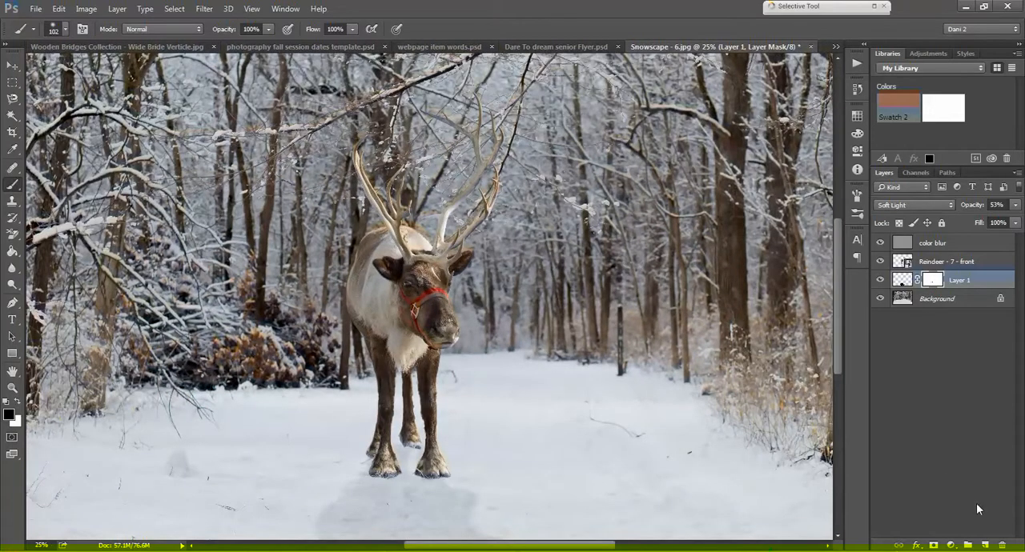
# Step: Add a new empty layer above the silhouette shadow layer and name it Feet shadow
pyautogui.click(986, 546)
pyautogui.press('x')
pyautogui.doubleClick(930, 282)
pyautogui.write('Feet shad')
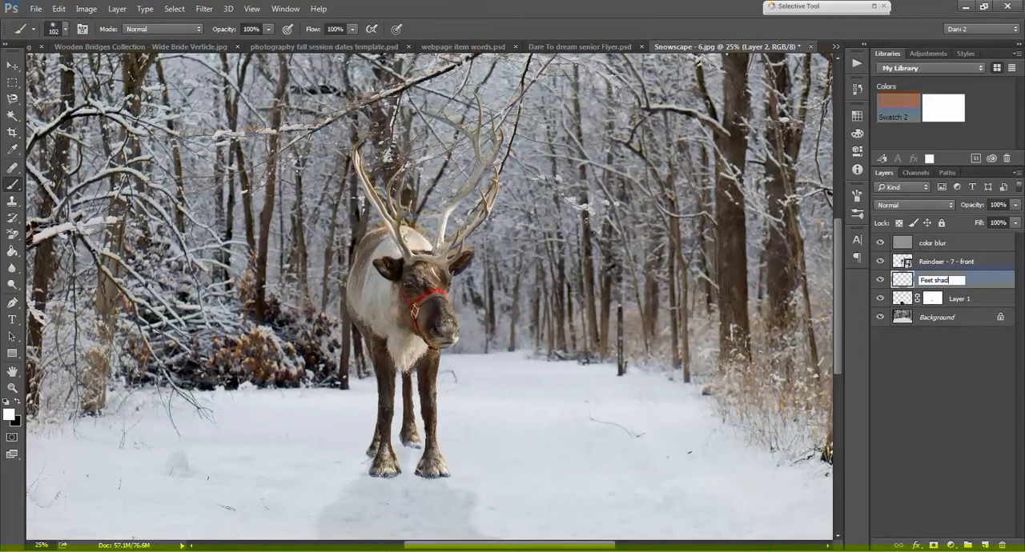
pyautogui.write('ow')
pyautogui.press('Return')
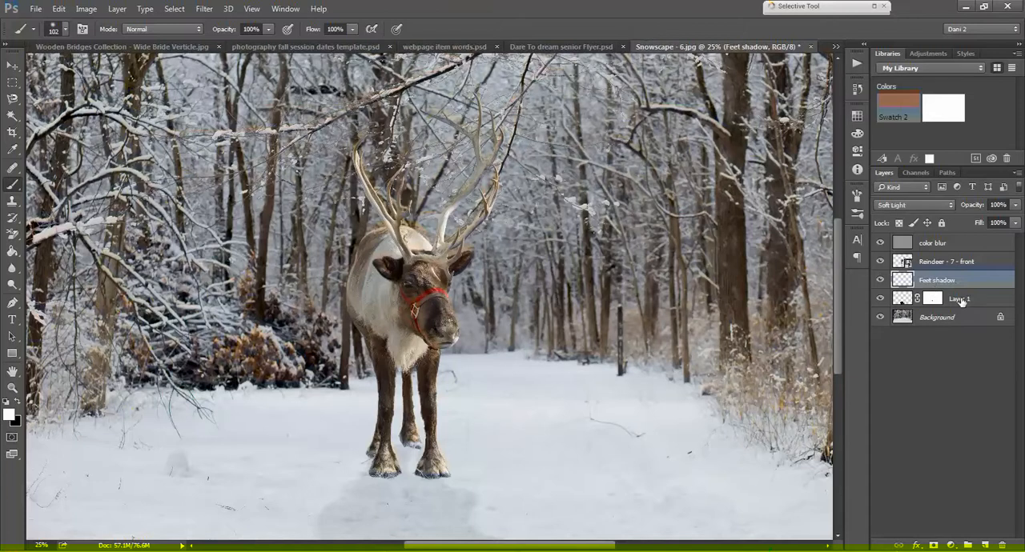
# Step: Rename the masked silhouette shadow layer as body shadow
pyautogui.doubleClick(960, 298)
pyautogui.write('body shad')
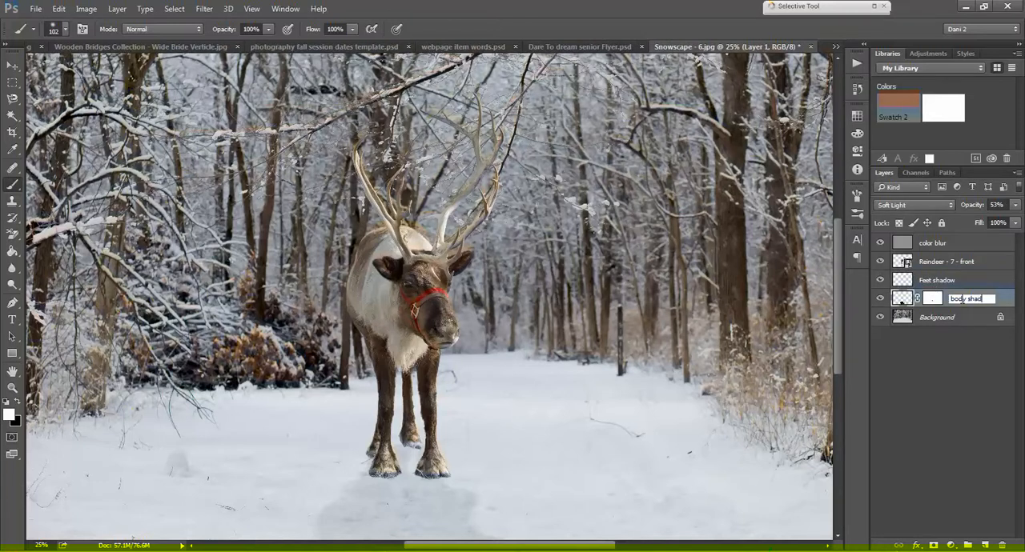
pyautogui.write('ow')
pyautogui.press('Return')
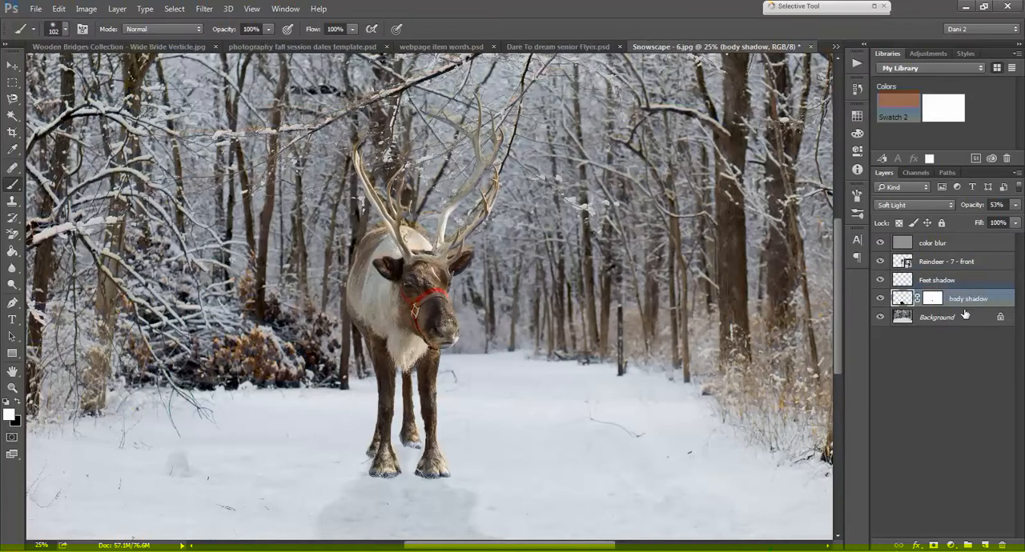
# Step: Paint black around and between the hooves on the Feet shadow layer with the 102 px brush, and set its blend mode to Soft Light
pyautogui.click(930, 281)
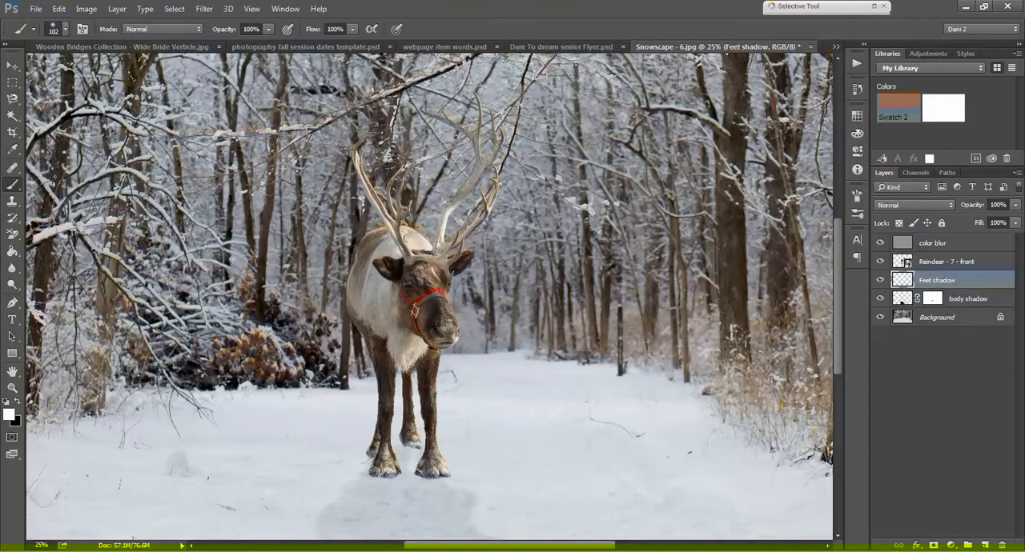
pyautogui.click(18, 402)
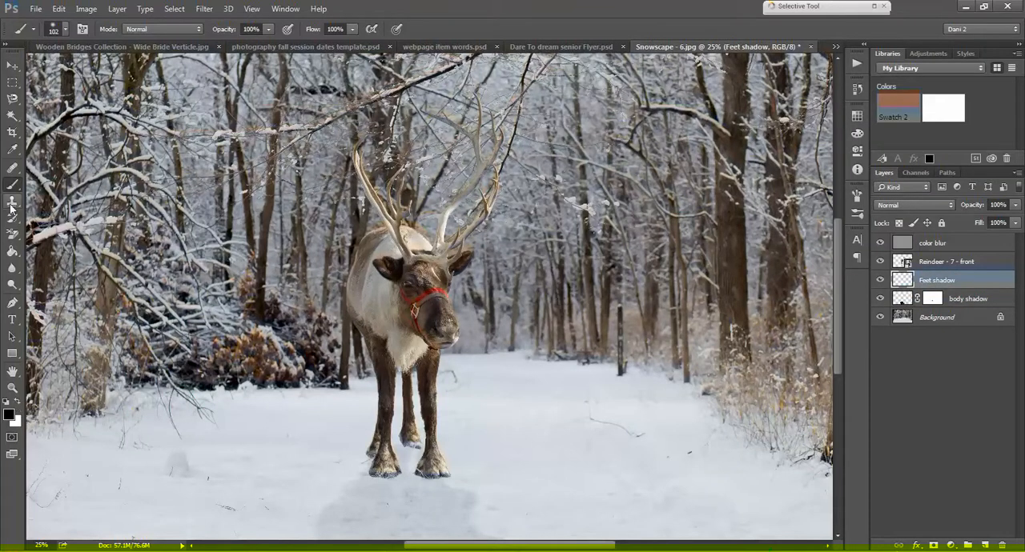
pyautogui.moveTo(375, 473)
pyautogui.mouseDown()
pyautogui.moveTo(395, 472)
pyautogui.moveTo(388, 449)
pyautogui.moveTo(378, 469)
pyautogui.moveTo(391, 479)
pyautogui.moveTo(439, 476)
pyautogui.moveTo(442, 466)
pyautogui.moveTo(413, 453)
pyautogui.moveTo(395, 463)
pyautogui.moveTo(365, 455)
pyautogui.moveTo(409, 466)
pyautogui.moveTo(378, 477)
pyautogui.mouseUp()
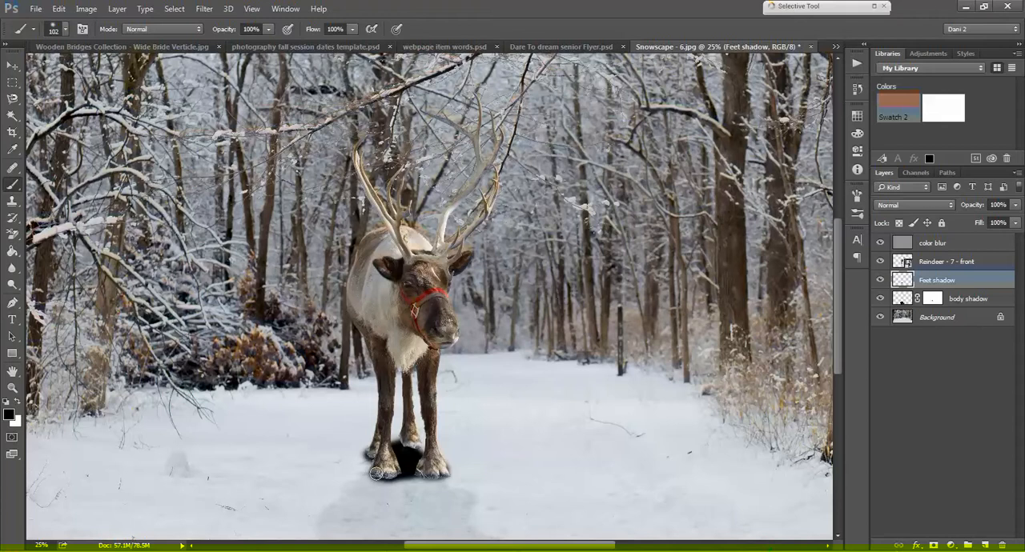
pyautogui.click(916, 205)
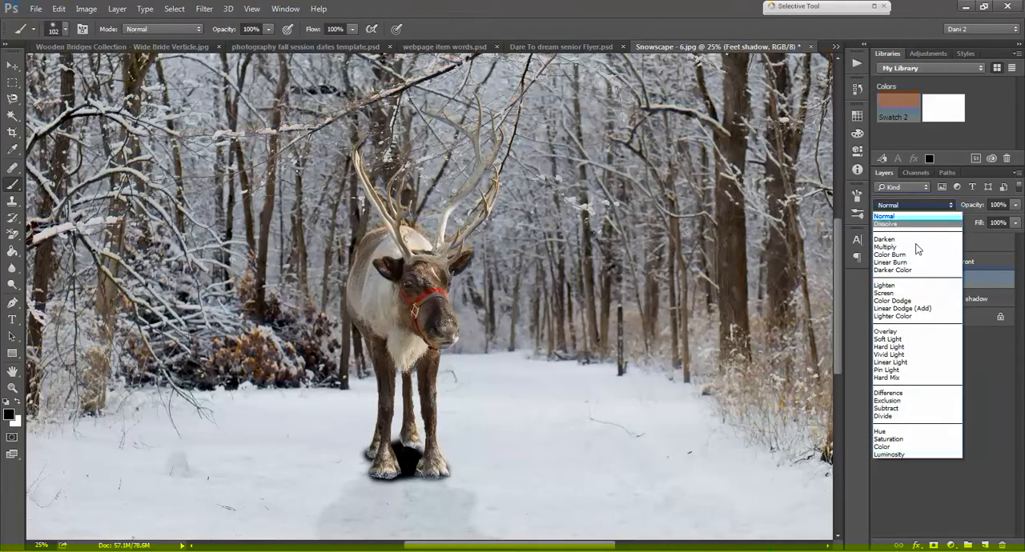
pyautogui.click(912, 340)
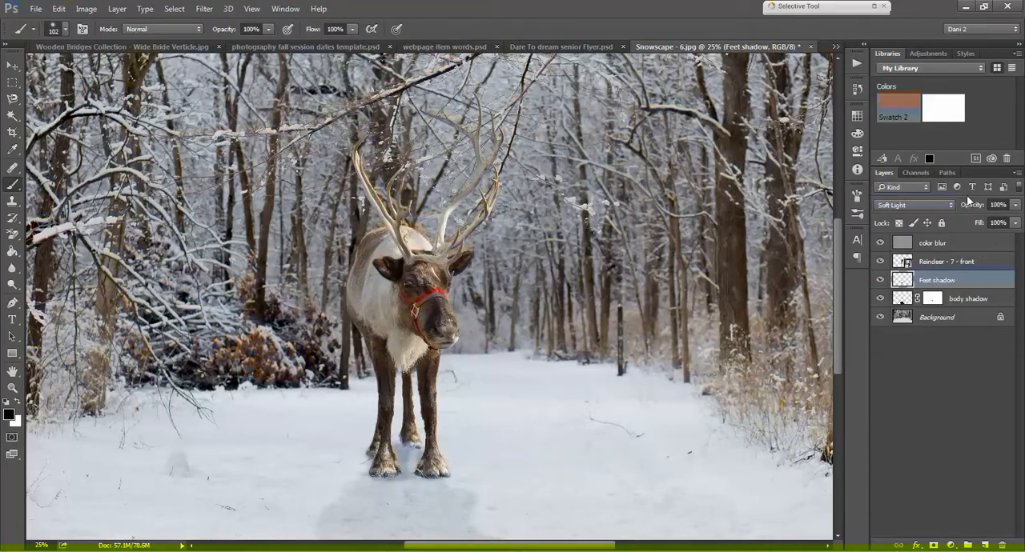
pyautogui.moveTo(971, 205); pyautogui.dragTo(964, 211)
# Step: Add a new empty layer above the Feet shadow layer and name it darker feet shadow
pyautogui.click(984, 545)
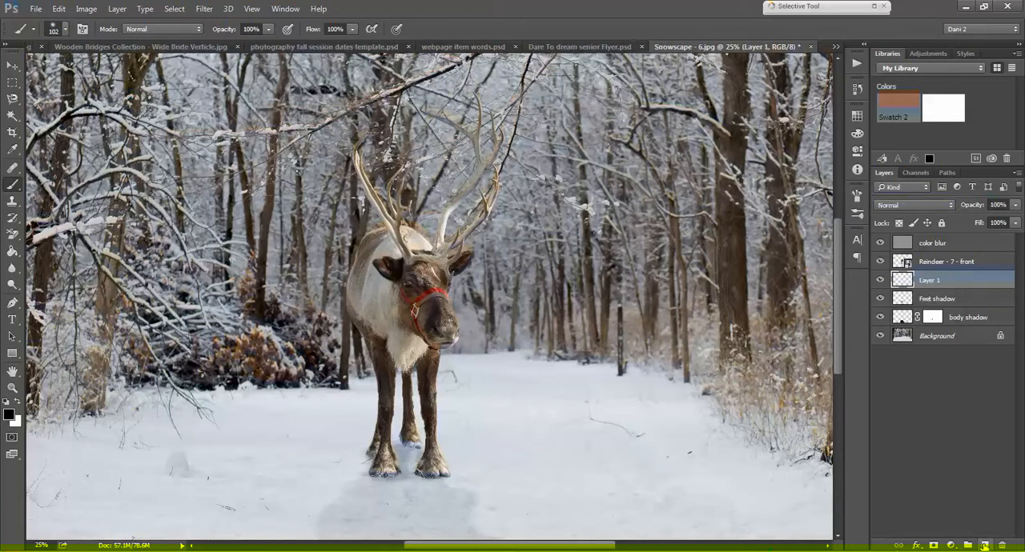
pyautogui.doubleClick(926, 281)
pyautogui.write('dan')
pyautogui.write('ker feet shadow')
pyautogui.press('Return')
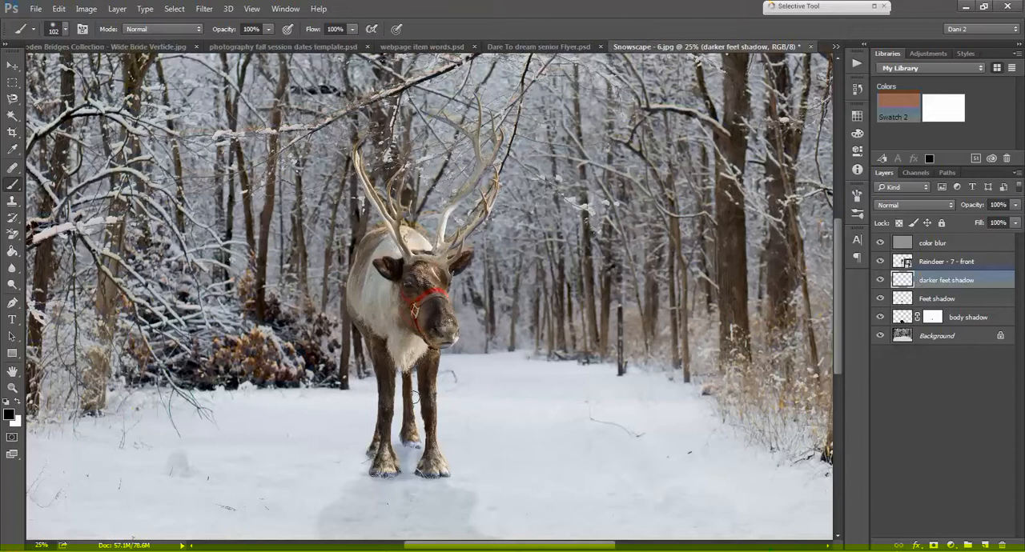
# Step: Set the 102 px brush to 71% hardness and paint black under the left-hand front hoof on the darker feet shadow layer
pyautogui.click(66, 31)
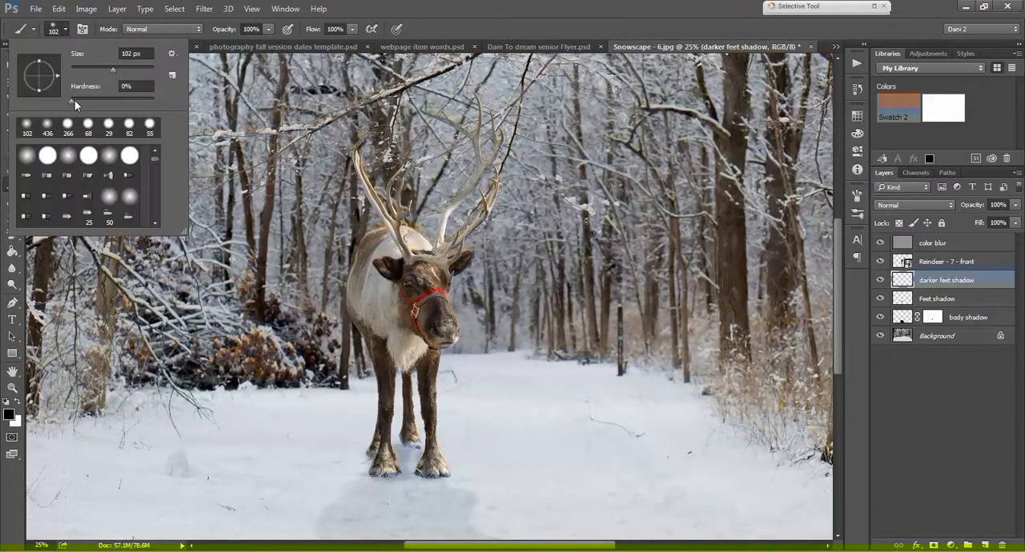
pyautogui.moveTo(72, 104); pyautogui.dragTo(129, 103)
pyautogui.click(486, 5)
pyautogui.scroll(2, 415, 228)
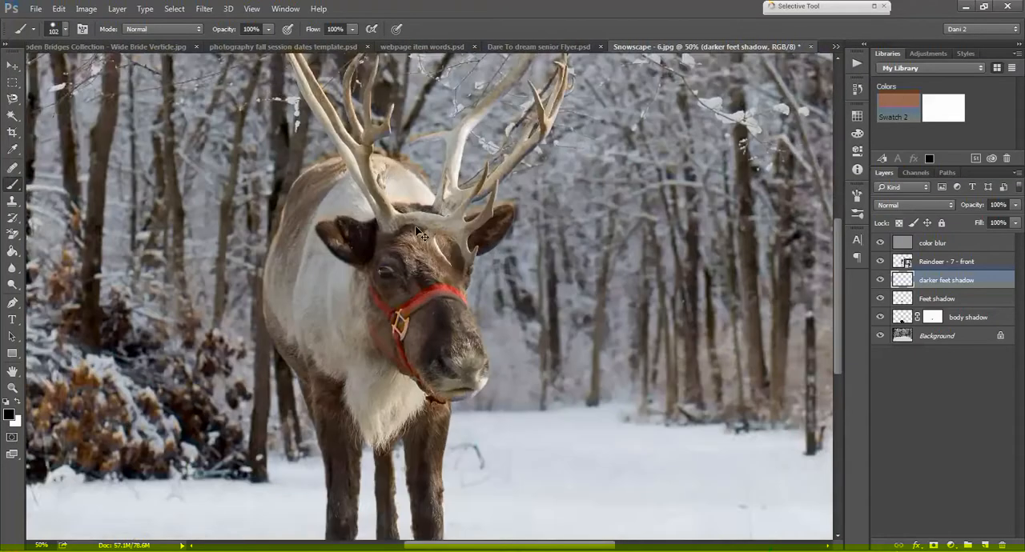
pyautogui.hotkey('ctrl', '+')
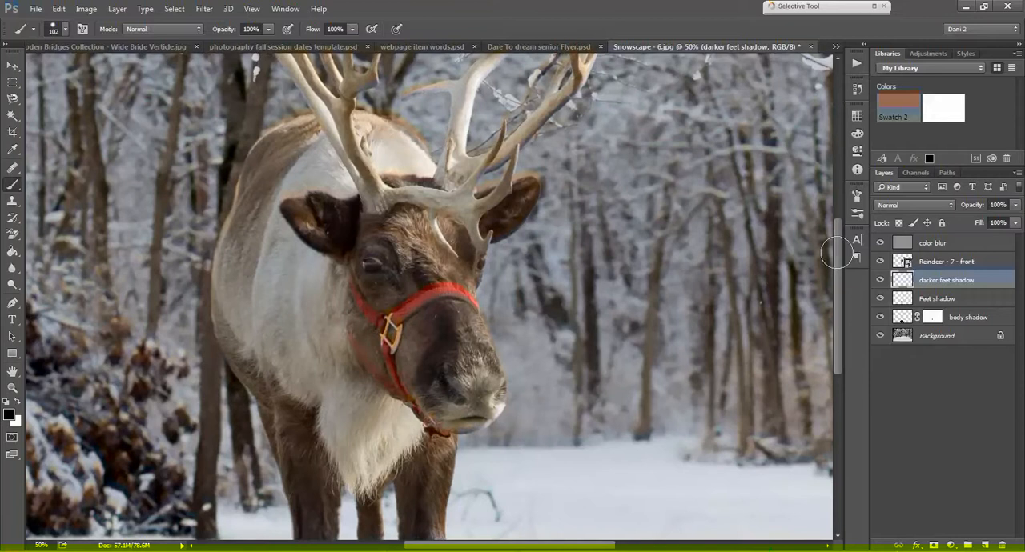
pyautogui.moveTo(836, 257); pyautogui.dragTo(829, 358)
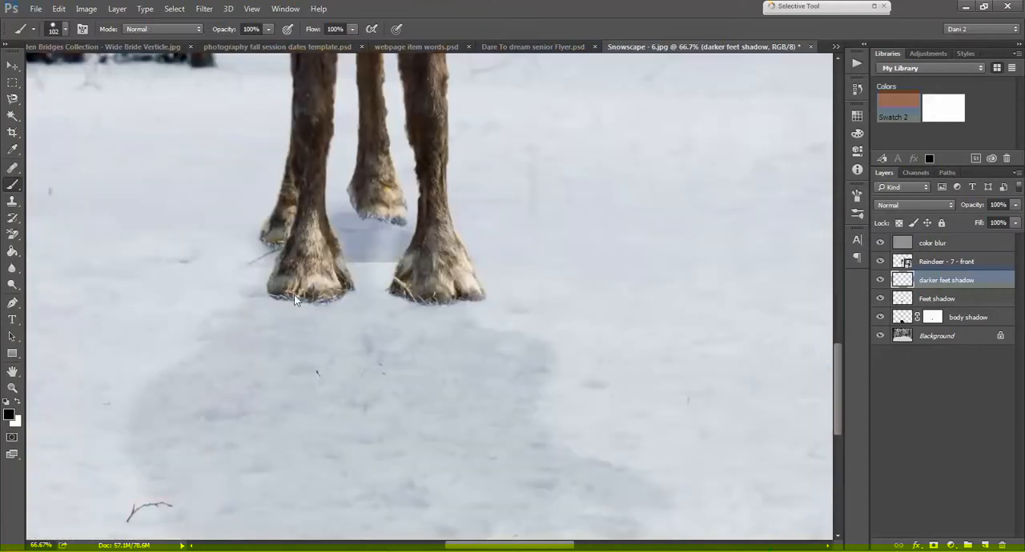
pyautogui.scroll(-2, 280, 272)
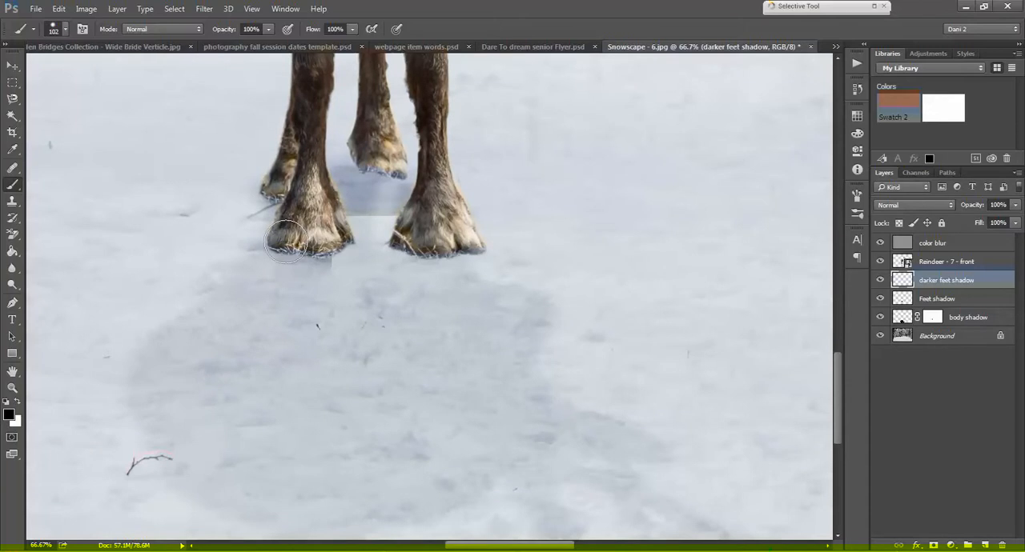
pyautogui.moveTo(286, 238); pyautogui.dragTo(280, 247)
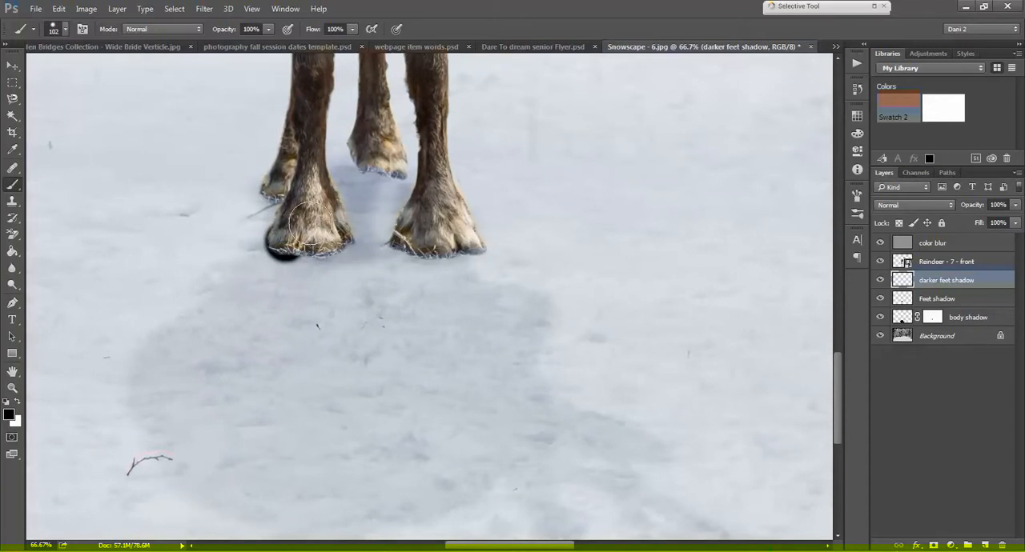
pyautogui.moveTo(283, 243); pyautogui.dragTo(316, 244)
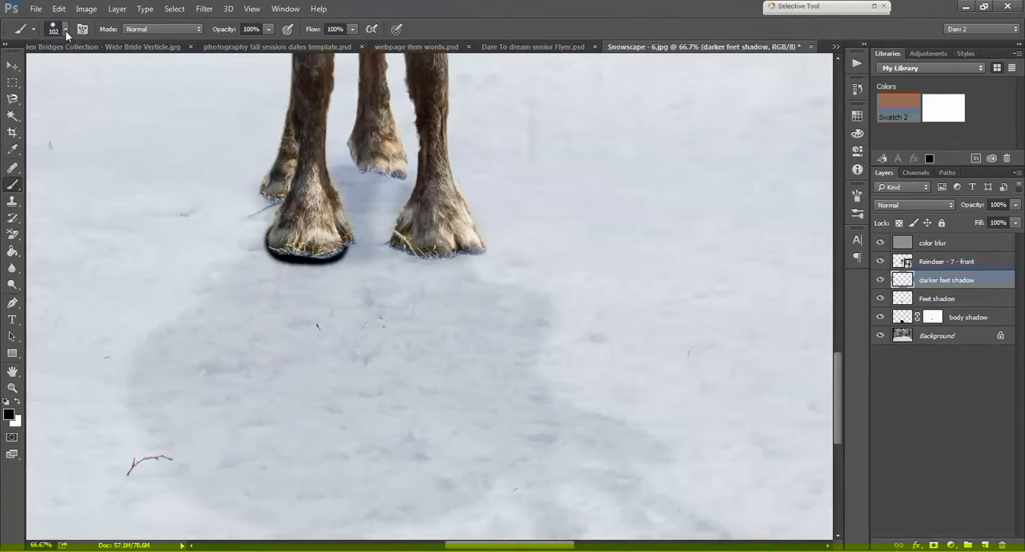
# Step: Reduce the brush to 34 px and paint black along the base of the right-hand front hoof and both back hooves
pyautogui.click(66, 31)
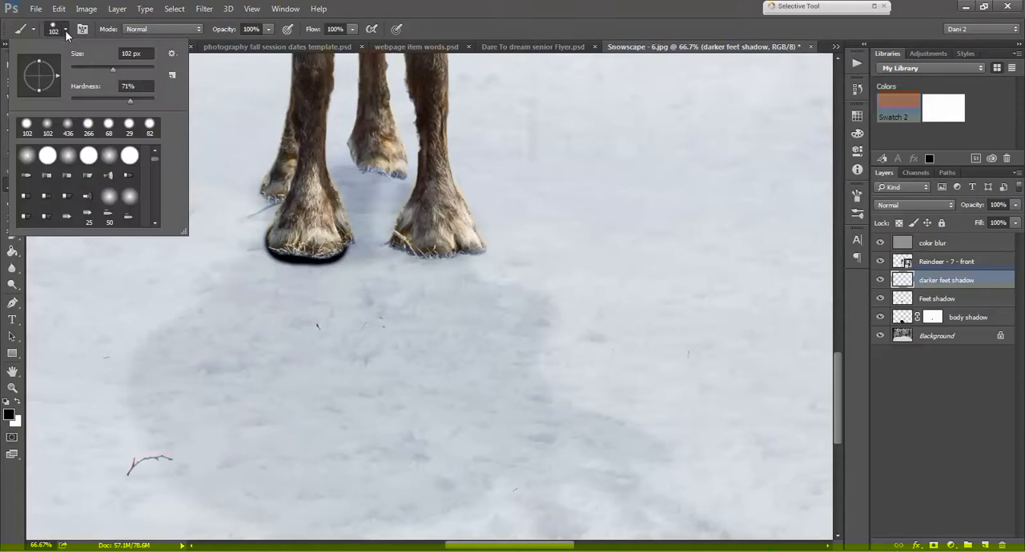
pyautogui.click(84, 69)
pyautogui.moveTo(405, 249)
pyautogui.mouseDown()
pyautogui.moveTo(484, 254)
pyautogui.moveTo(476, 235)
pyautogui.mouseUp()
pyautogui.moveTo(267, 194); pyautogui.dragTo(290, 197)
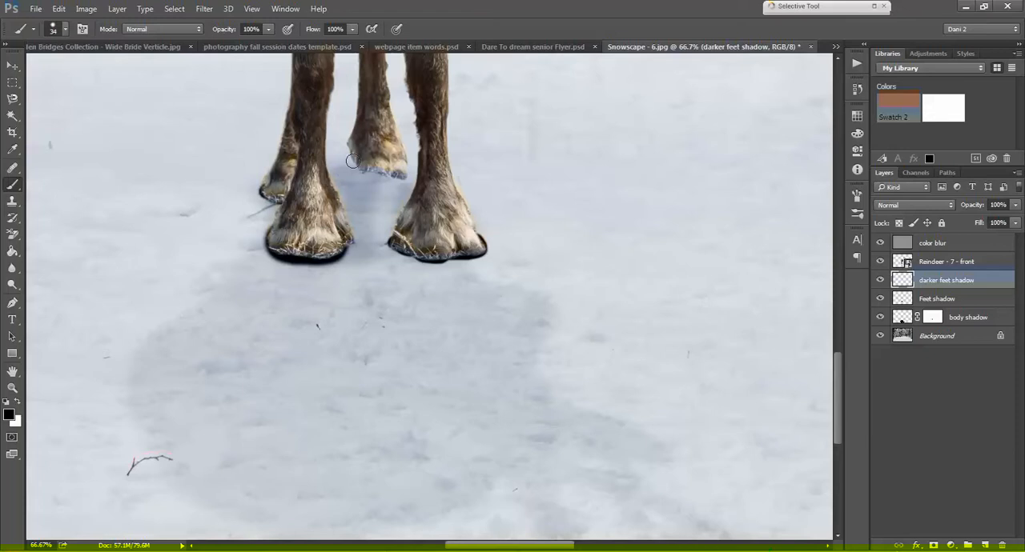
pyautogui.moveTo(349, 148)
pyautogui.mouseDown()
pyautogui.moveTo(357, 164)
pyautogui.moveTo(407, 173)
pyautogui.mouseUp()
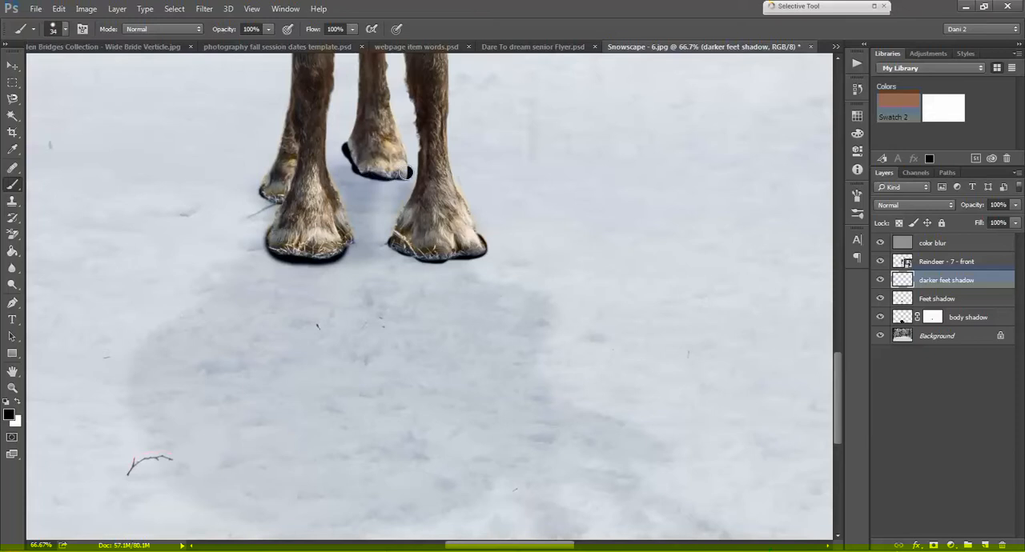
# Step: Apply Blur More to the darker feet shadow layer and set its opacity to 52%
pyautogui.hotkey('ctrl', '-')
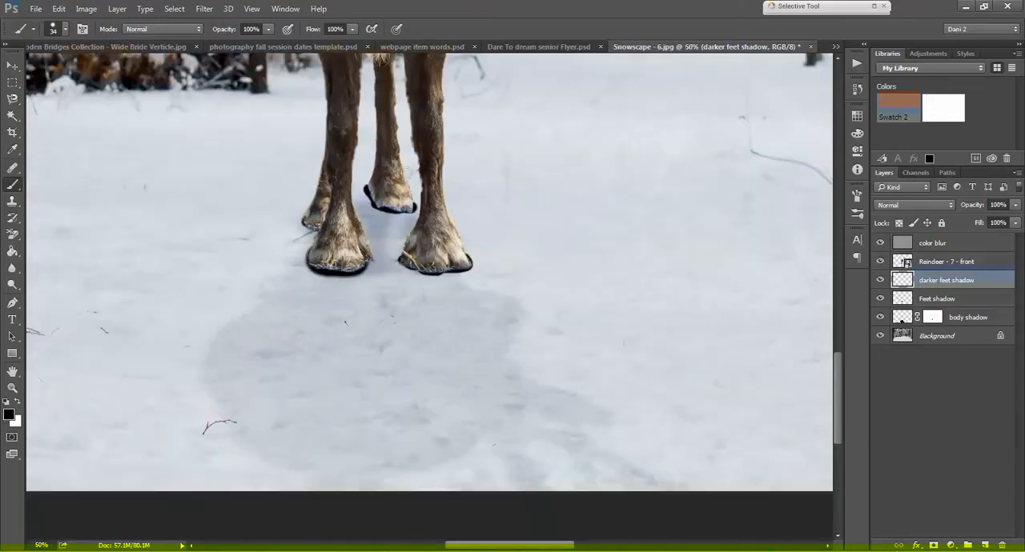
pyautogui.hotkey('ctrl', '-')
pyautogui.hotkey('ctrl', '-')
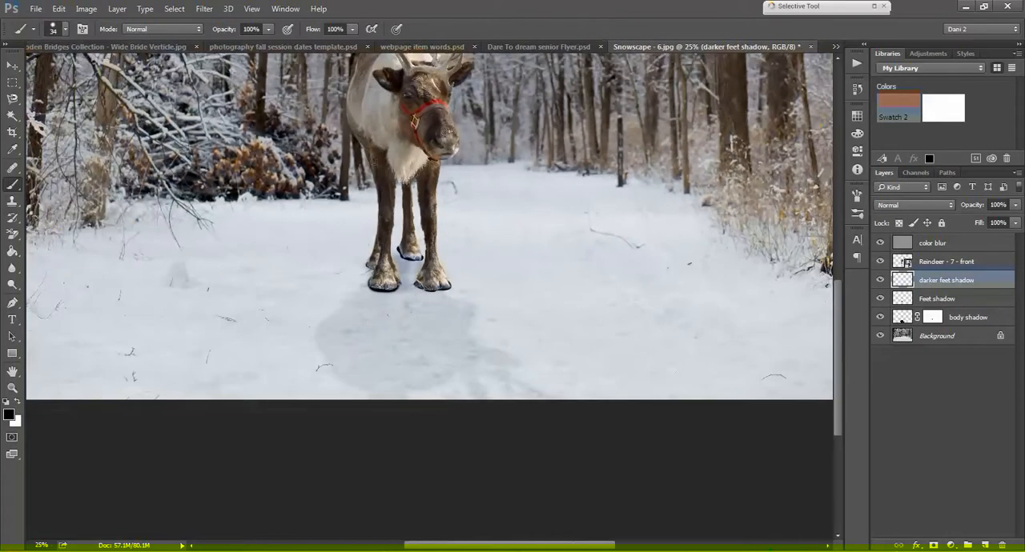
pyautogui.click(204, 9)
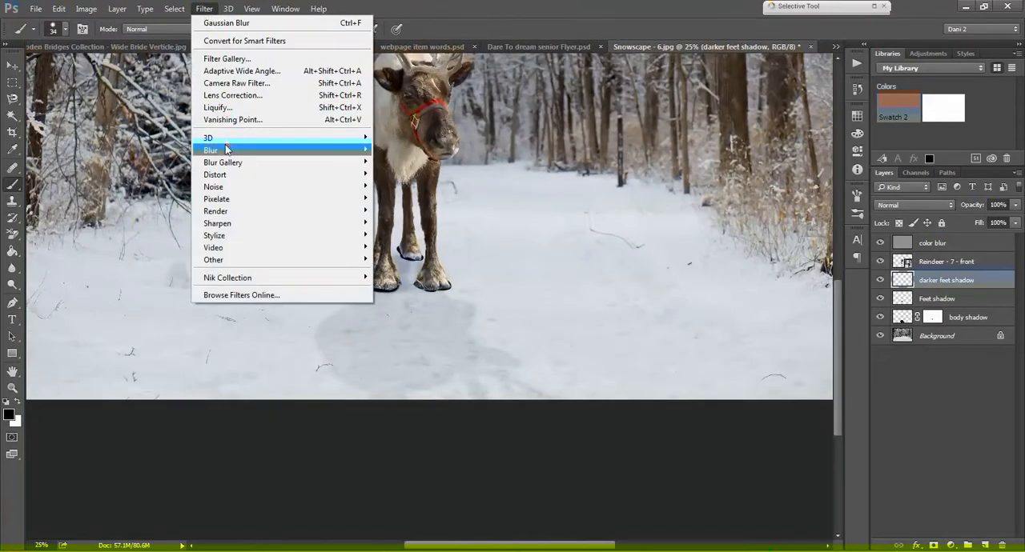
pyautogui.moveTo(365, 150)
pyautogui.click(389, 174)
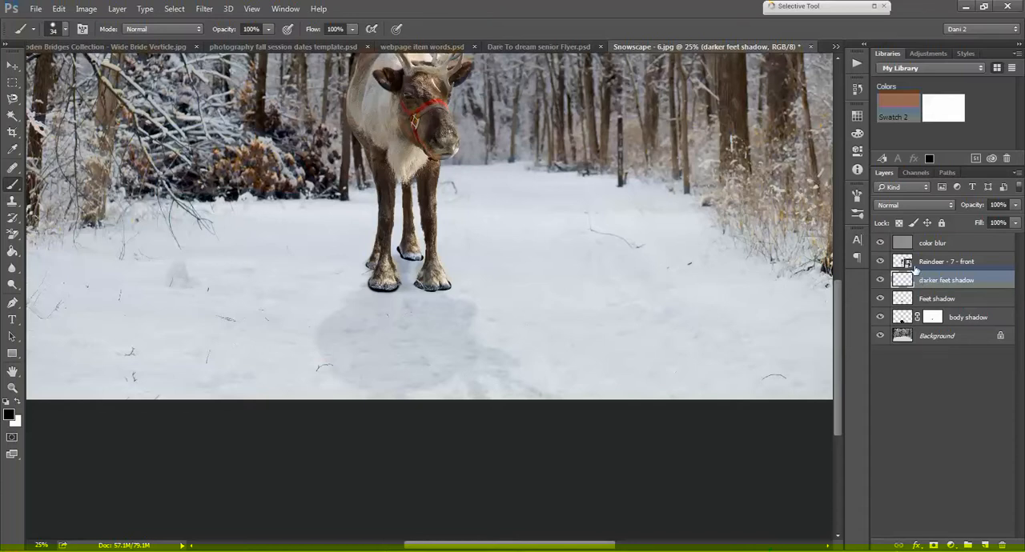
pyautogui.moveTo(974, 206); pyautogui.dragTo(943, 218)
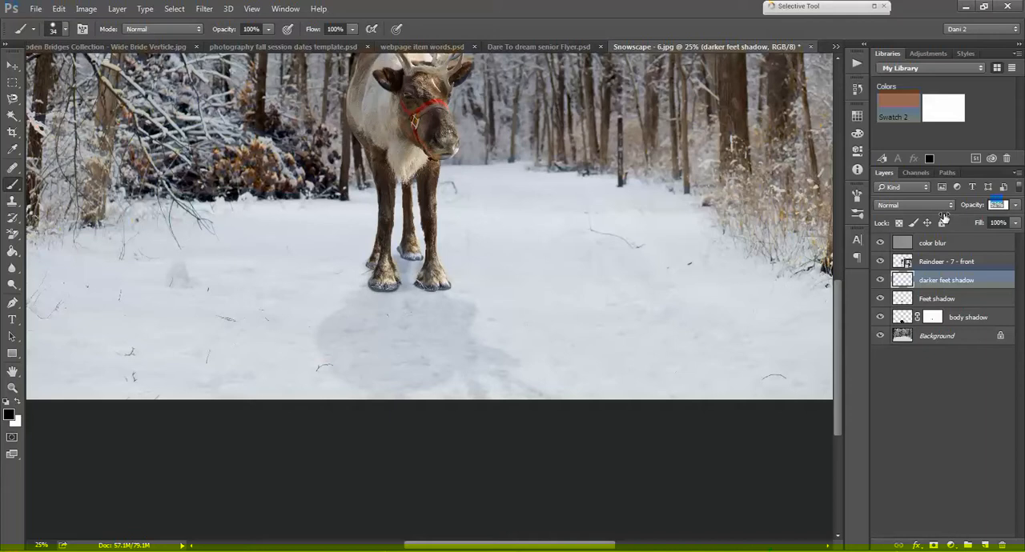
# Step: Apply a Gaussian Blur of 3.4 pixels to the darker feet shadow layer and set its opacity to 60%
pyautogui.click(205, 9)
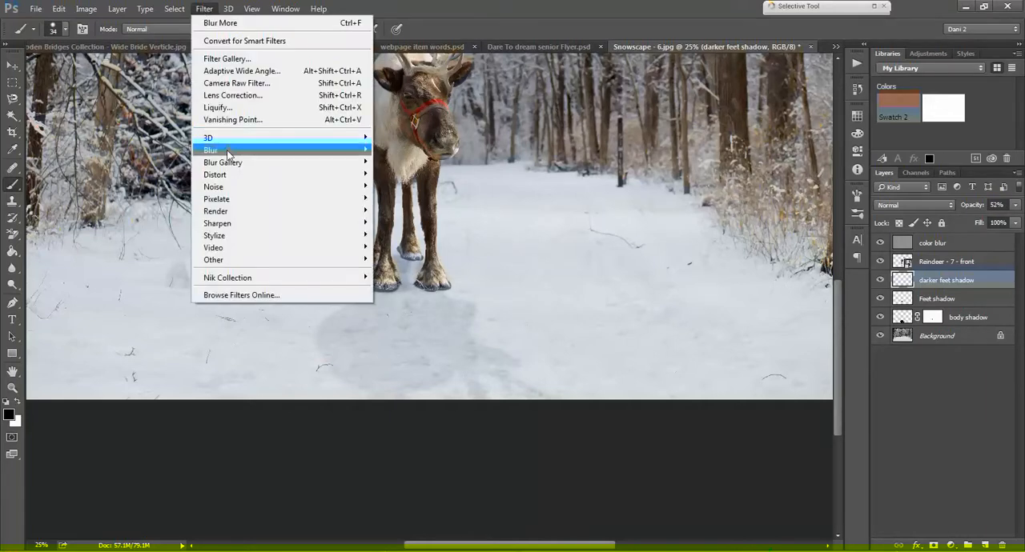
pyautogui.moveTo(231, 152)
pyautogui.click(410, 200)
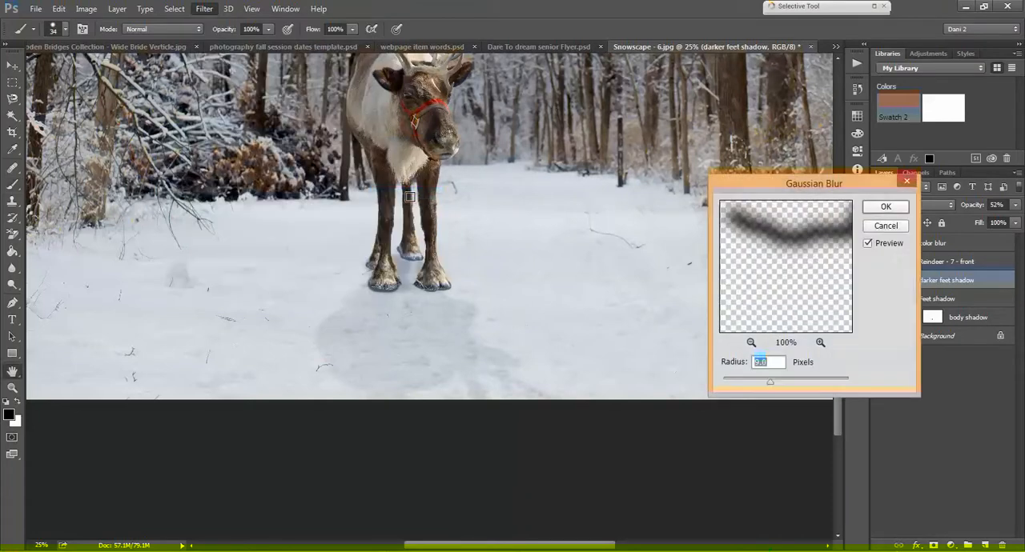
pyautogui.moveTo(773, 388); pyautogui.dragTo(746, 386)
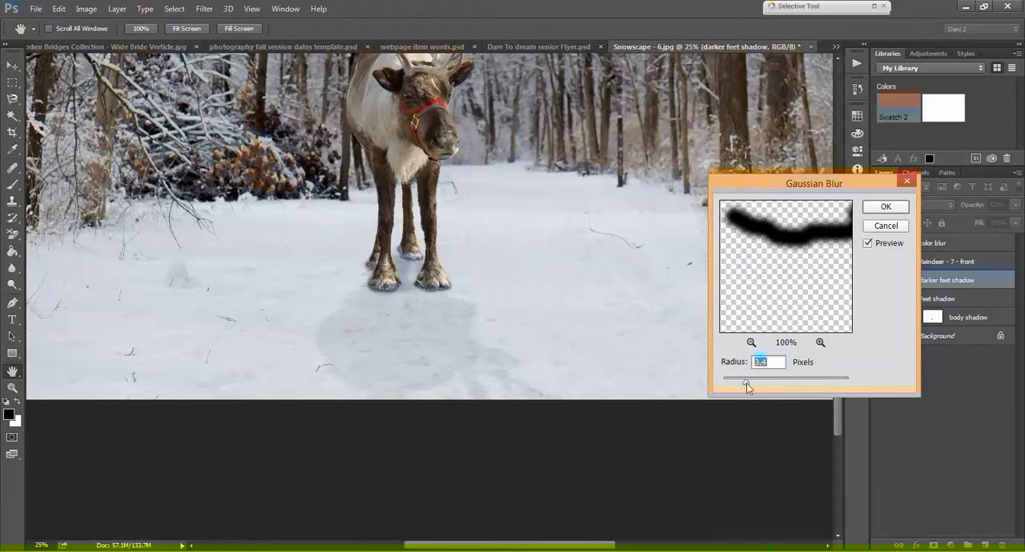
pyautogui.click(871, 210)
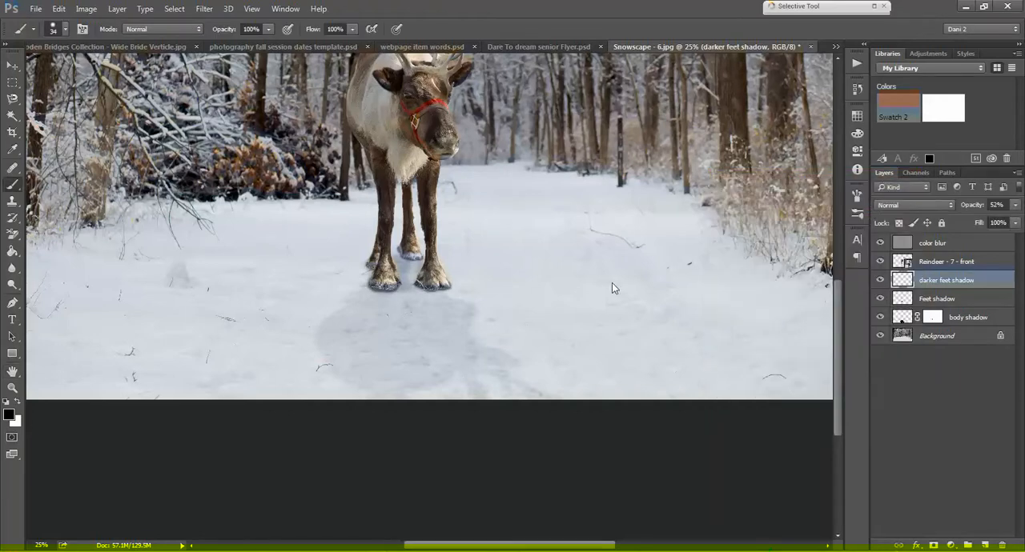
pyautogui.hotkey('ctrl', '+')
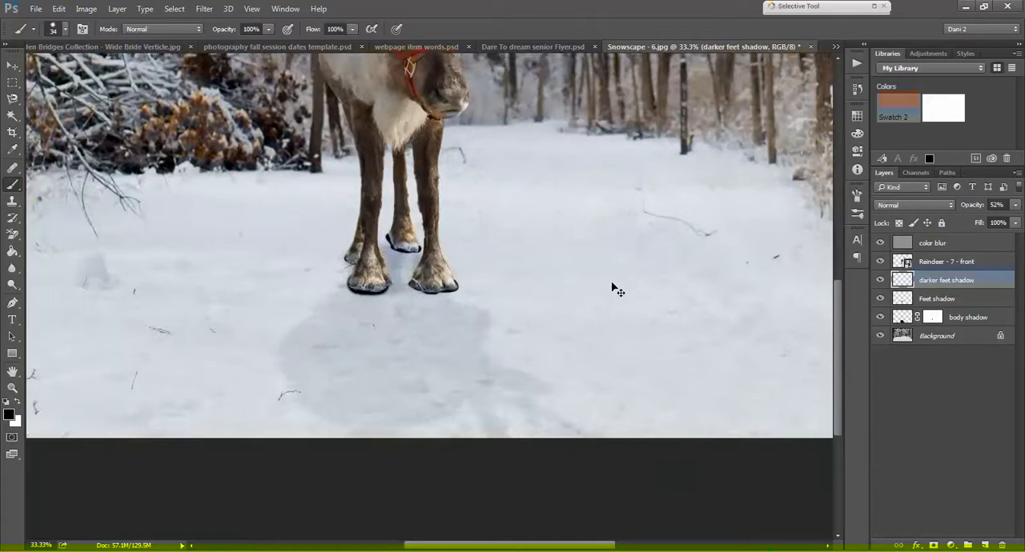
pyautogui.hotkey('ctrl', '+')
pyautogui.hotkey('ctrl', '+')
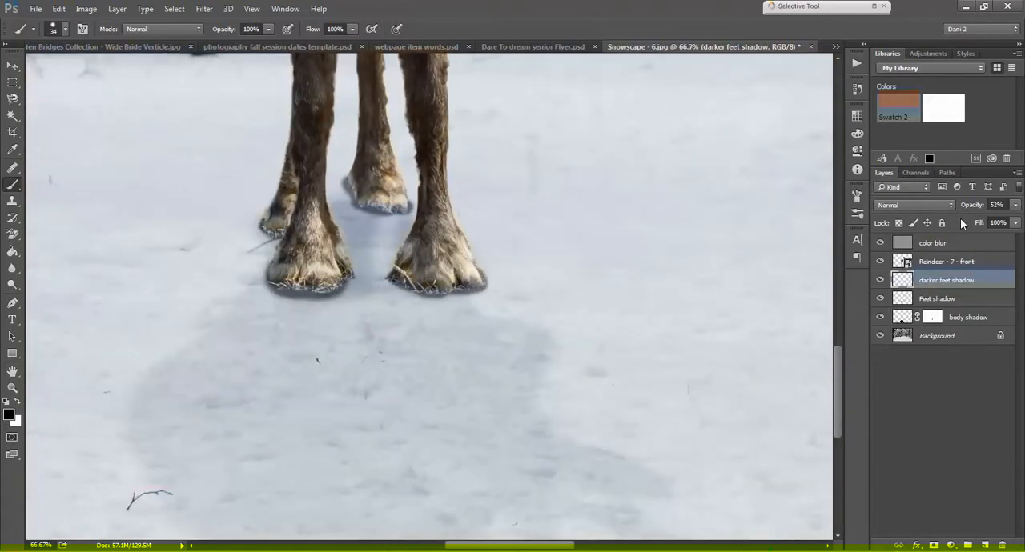
pyautogui.moveTo(965, 207); pyautogui.dragTo(971, 213)
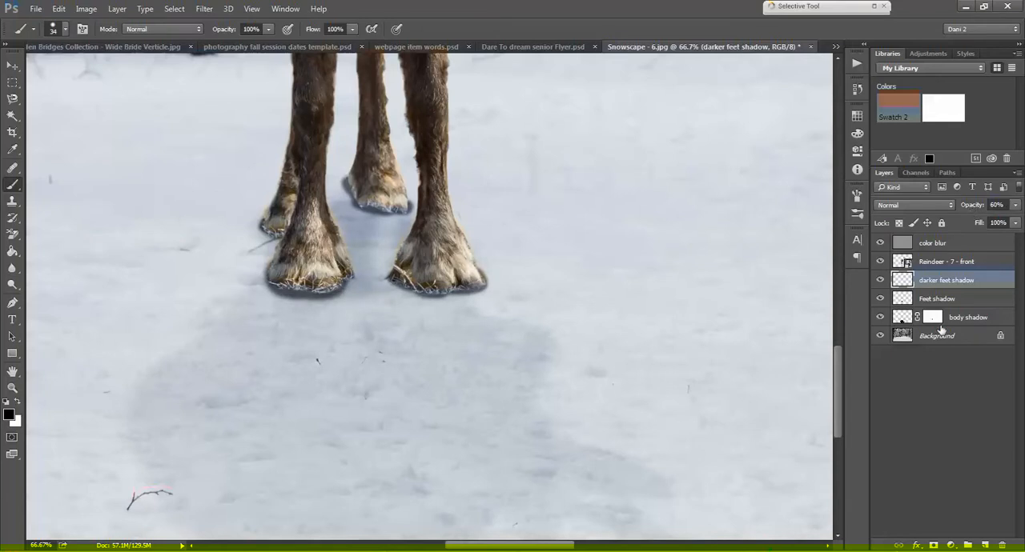
# Step: Add a mask to the Reindeer - 7 - front layer and hide the bottom edges of both front hooves with a 142 px black brush
pyautogui.click(930, 264)
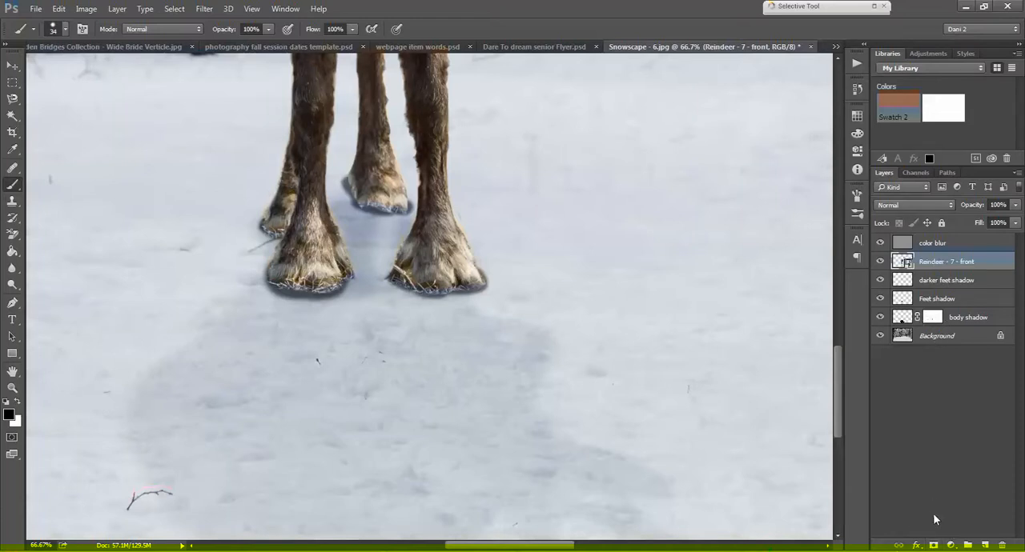
pyautogui.click(932, 545)
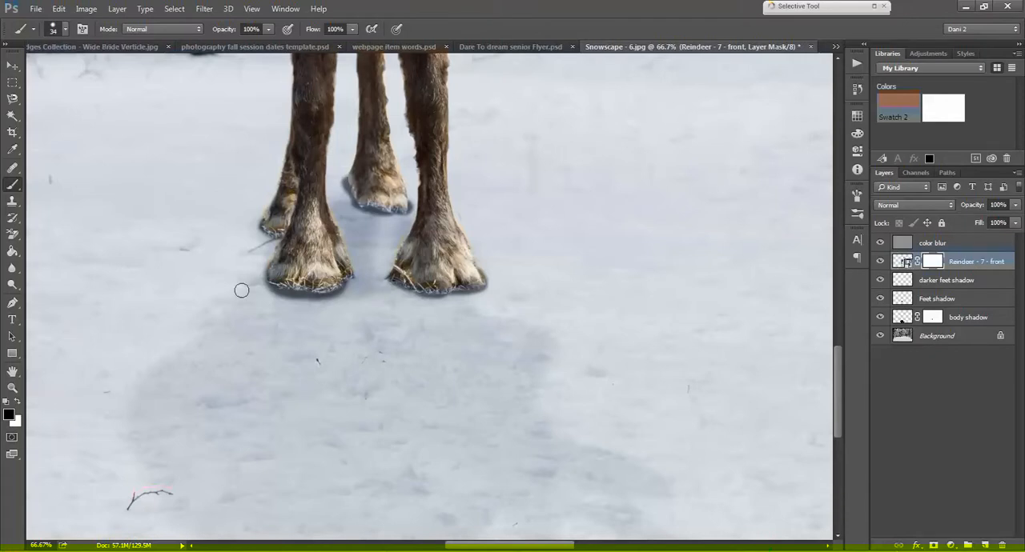
pyautogui.click(65, 30)
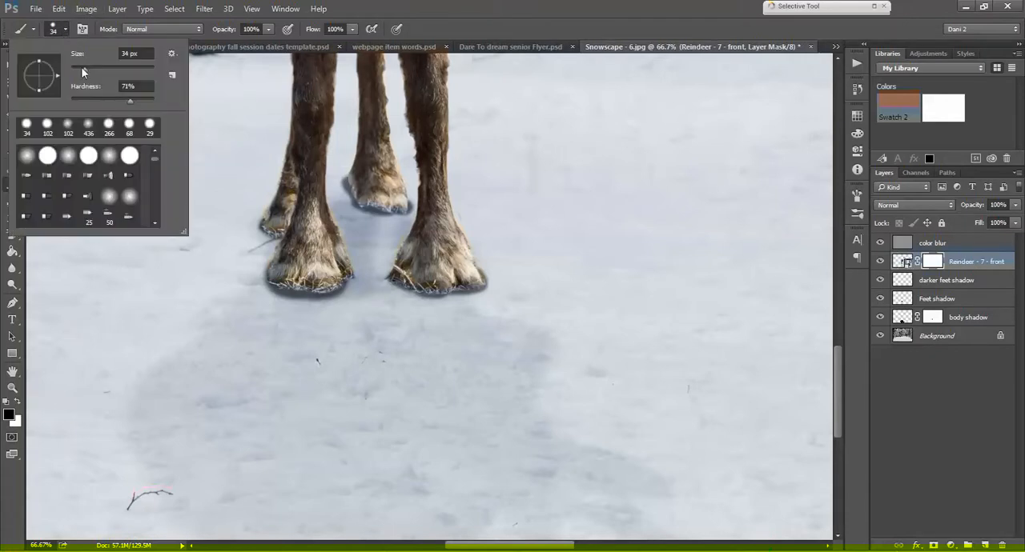
pyautogui.moveTo(85, 69)
pyautogui.mouseDown()
pyautogui.moveTo(121, 69)
pyautogui.moveTo(98, 101)
pyautogui.mouseUp()
pyautogui.click(272, 311)
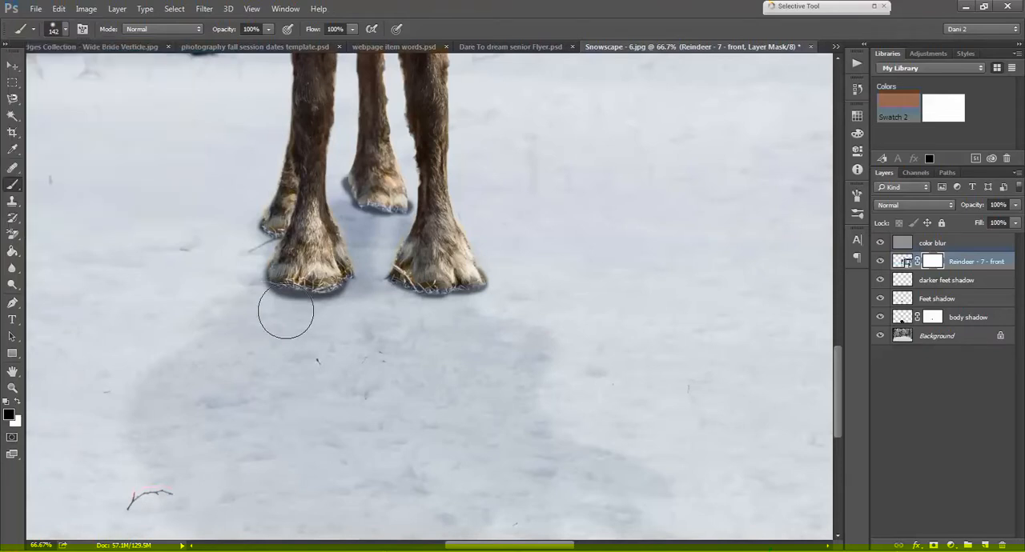
pyautogui.moveTo(291, 313)
pyautogui.mouseDown()
pyautogui.moveTo(335, 305)
pyautogui.moveTo(323, 314)
pyautogui.moveTo(269, 307)
pyautogui.mouseUp()
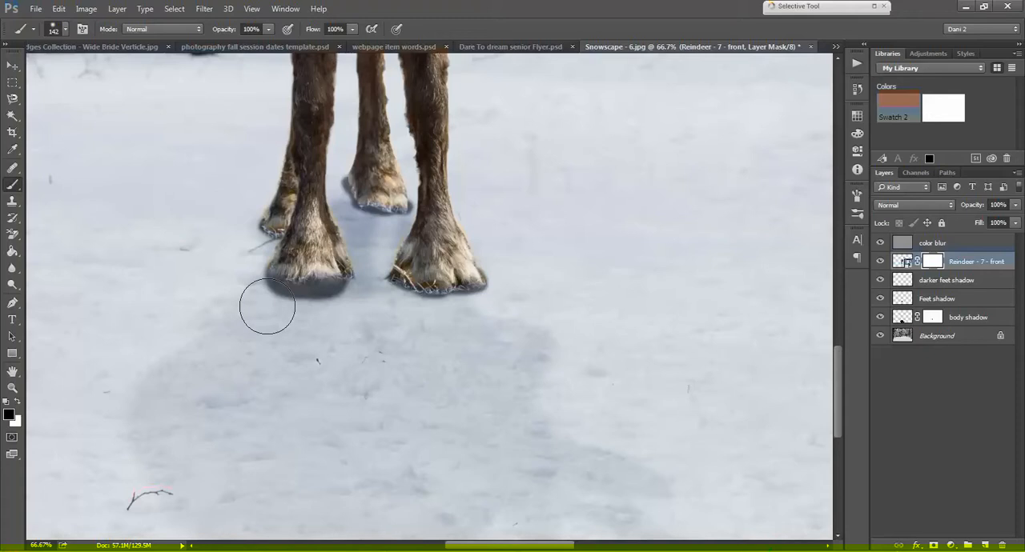
pyautogui.moveTo(266, 307)
pyautogui.mouseDown()
pyautogui.moveTo(343, 305)
pyautogui.moveTo(366, 283)
pyautogui.moveTo(330, 302)
pyautogui.moveTo(288, 304)
pyautogui.moveTo(384, 299)
pyautogui.moveTo(419, 310)
pyautogui.moveTo(473, 304)
pyautogui.moveTo(494, 288)
pyautogui.moveTo(491, 297)
pyautogui.mouseUp()
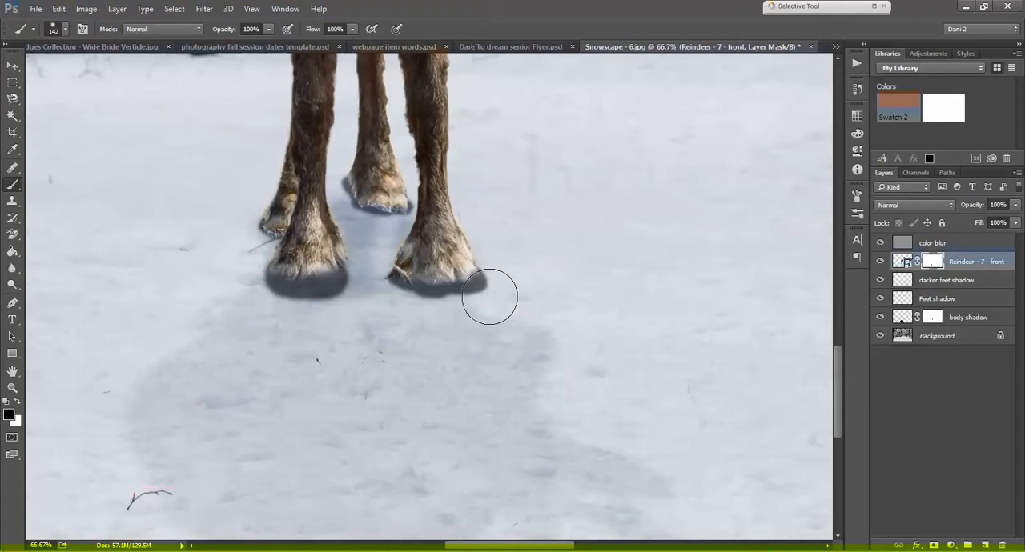
# Step: Reduce the brush to 43 px and mask out the bottom edges of both back hooves
pyautogui.click(66, 29)
pyautogui.moveTo(120, 72)
pyautogui.mouseDown()
pyautogui.moveTo(73, 72)
pyautogui.moveTo(88, 73)
pyautogui.mouseUp()
pyautogui.click(343, 174)
pyautogui.moveTo(344, 180)
pyautogui.mouseDown()
pyautogui.moveTo(356, 201)
pyautogui.moveTo(405, 207)
pyautogui.mouseUp()
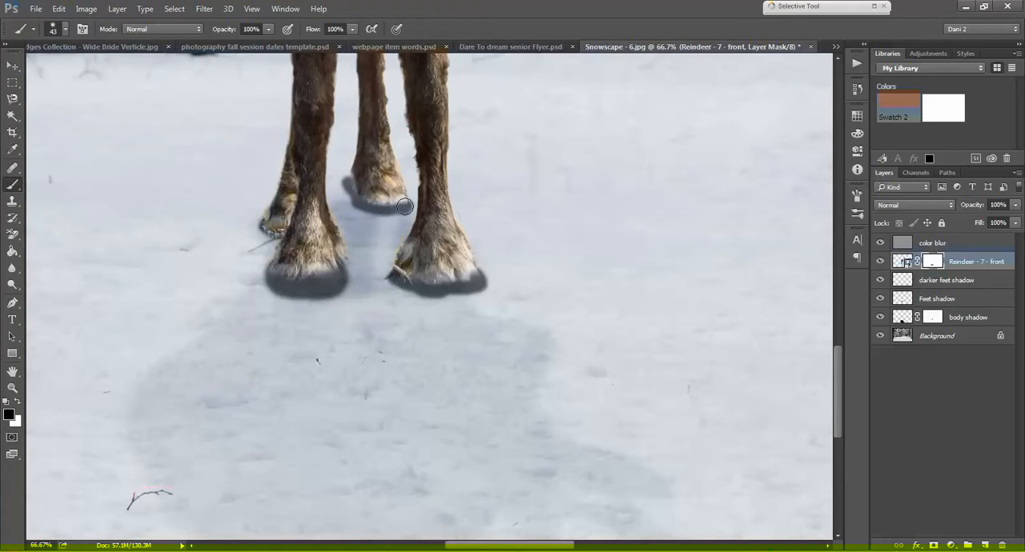
pyautogui.moveTo(261, 221)
pyautogui.mouseDown()
pyautogui.moveTo(282, 237)
pyautogui.moveTo(248, 215)
pyautogui.mouseUp()
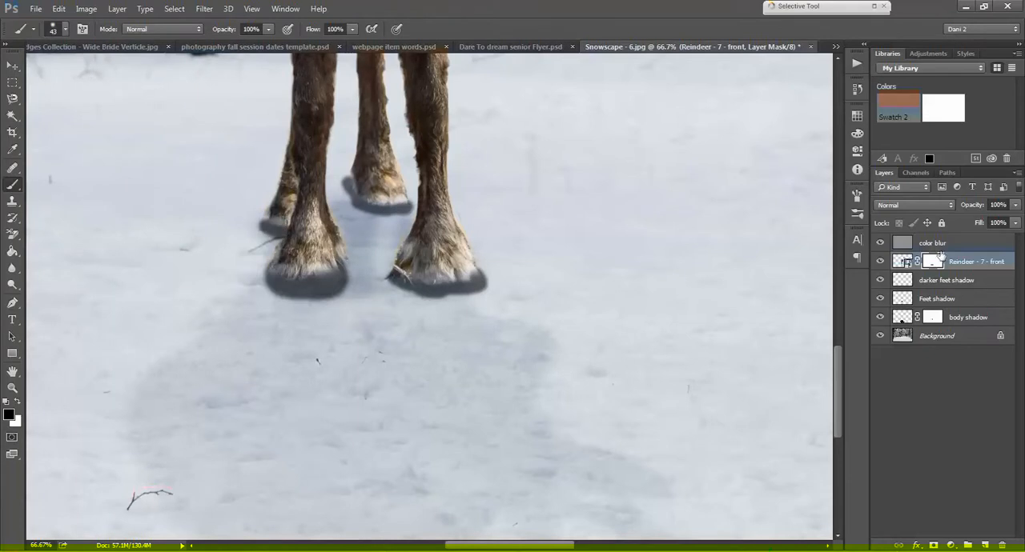
# Step: Compare the hooves with the Feet shadow and darker feet shadow layers each hidden and shown
pyautogui.click(931, 298)
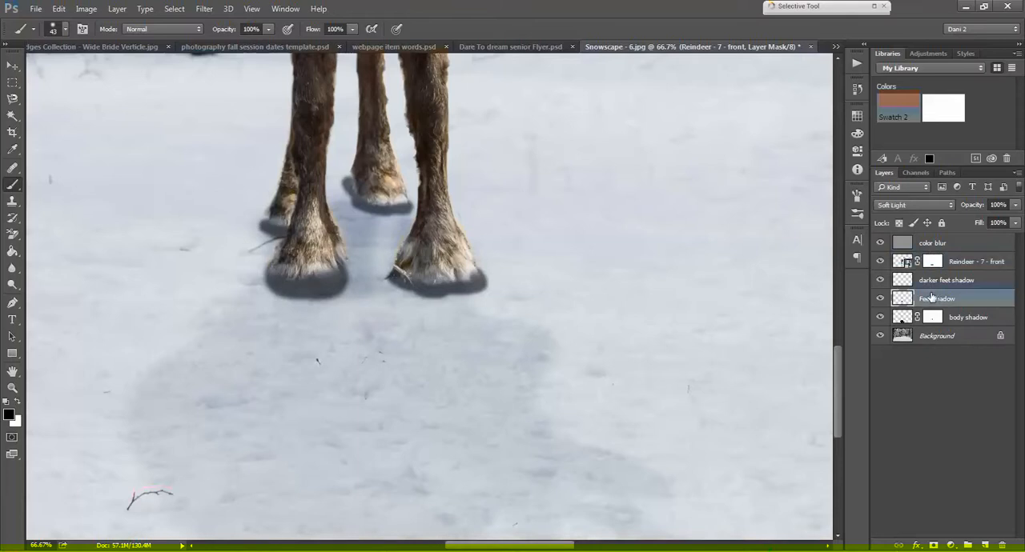
pyautogui.click(880, 299)
pyautogui.click(880, 299)
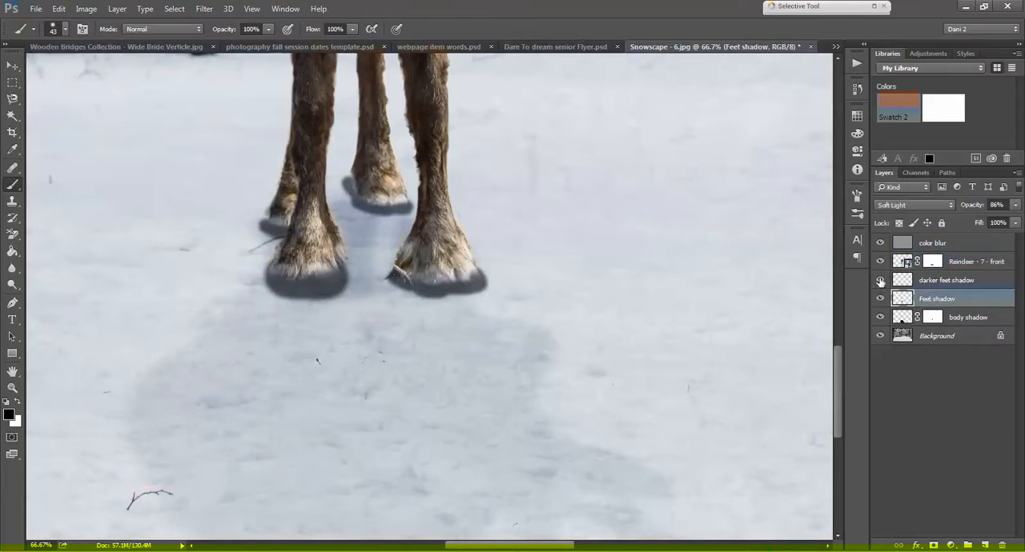
pyautogui.click(880, 280)
pyautogui.click(880, 280)
# Step: Lower the darker feet shadow layer's opacity to 5% and hide the layer
pyautogui.click(944, 281)
pyautogui.moveTo(970, 205); pyautogui.dragTo(938, 210)
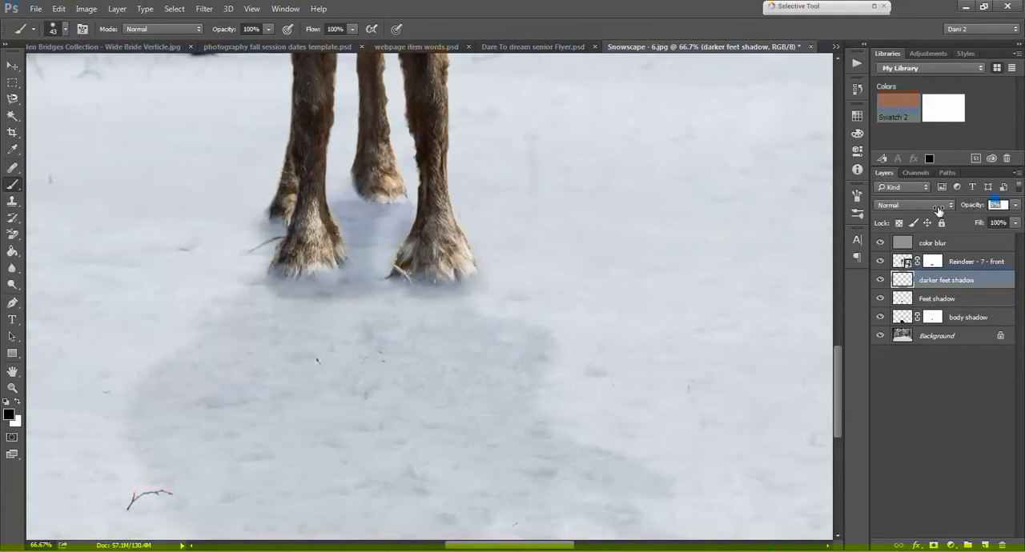
pyautogui.click(880, 280)
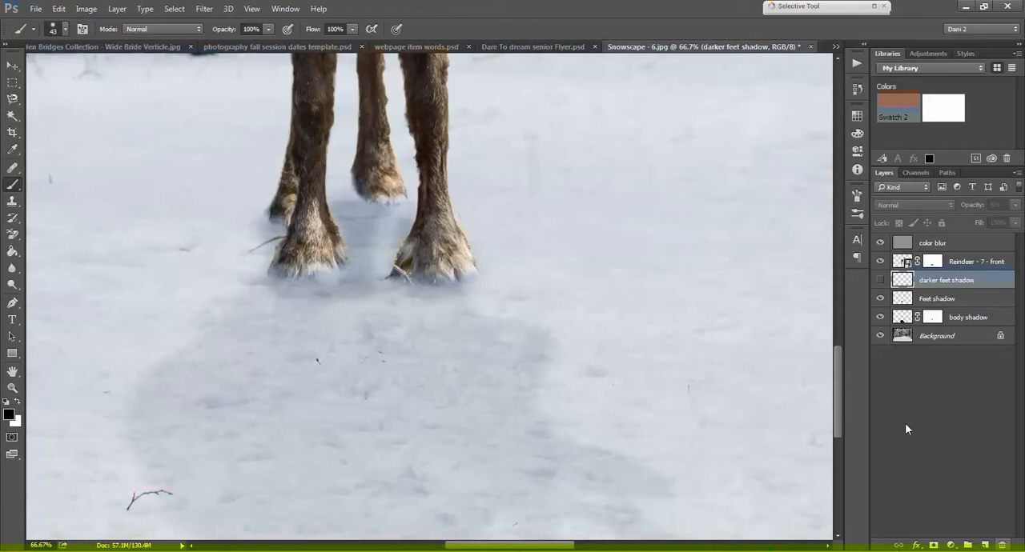
# Step: Make the mask of the Reindeer - 7 - front layer active again
pyautogui.click(931, 262)
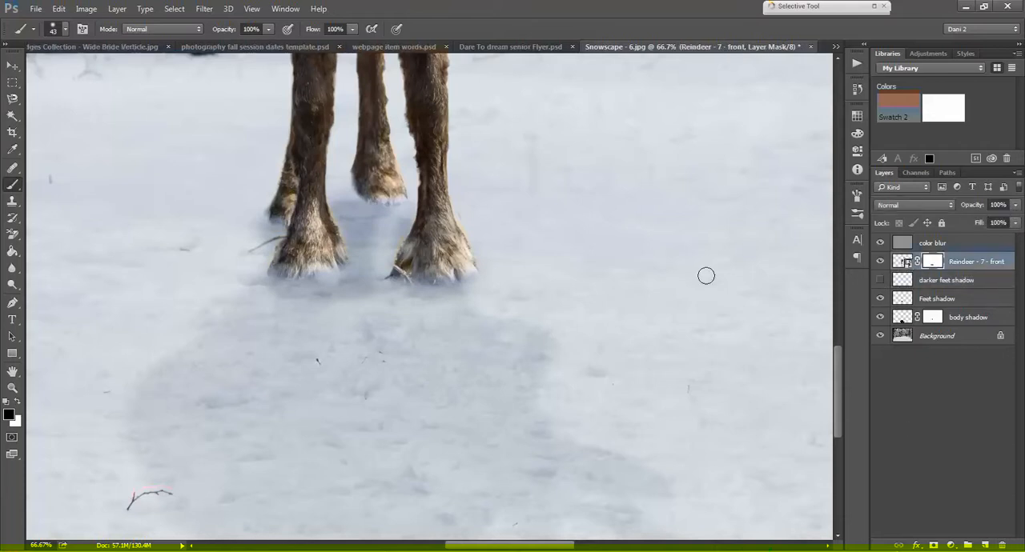
pyautogui.hotkey('ctrl', '-')
pyautogui.hotkey('ctrl', '-')
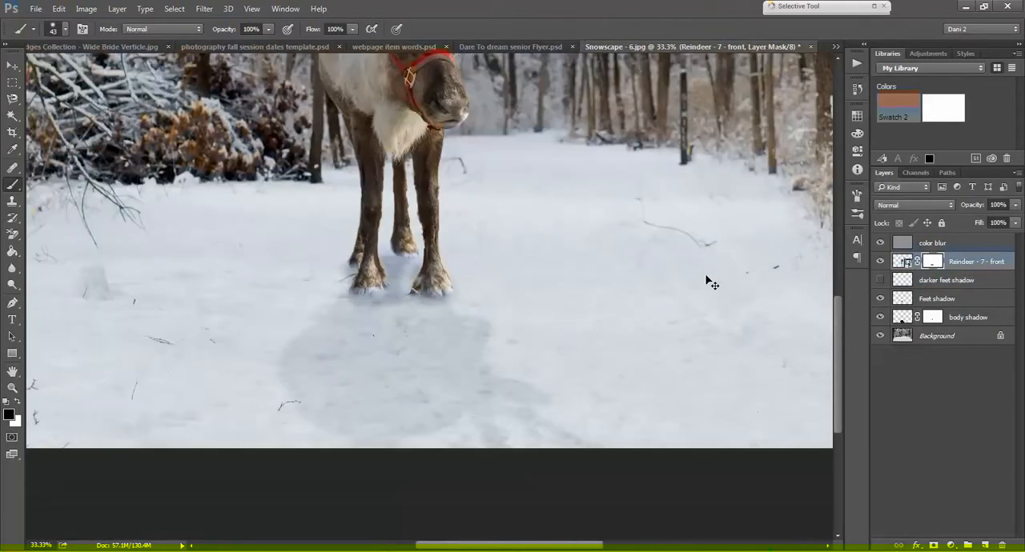
# Step: Add a new layer above the Reindeer - 7 - front layer and reduce the brush size to 12 px
pyautogui.hotkey('ctrl', '+')
pyautogui.hotkey('ctrl', '+')
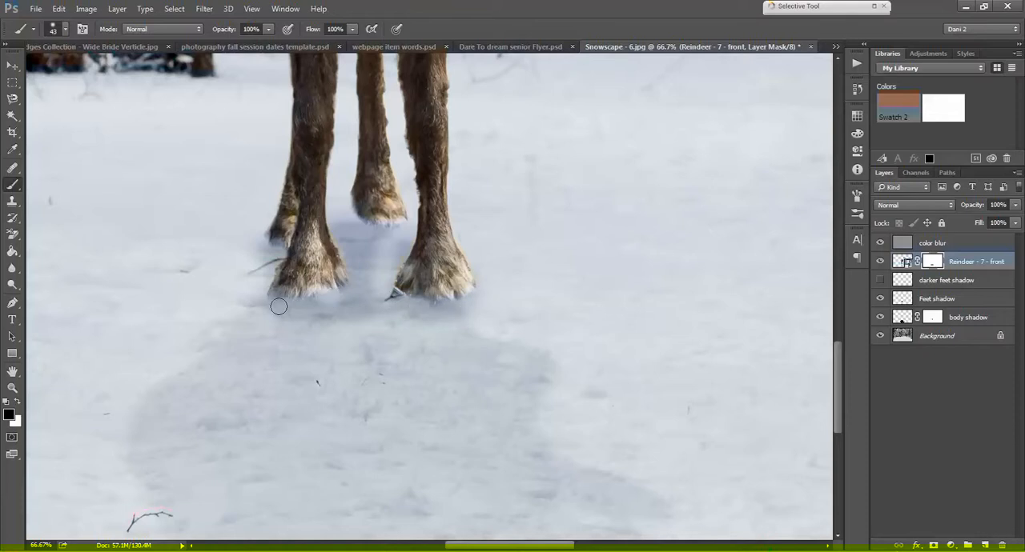
pyautogui.click(928, 285)
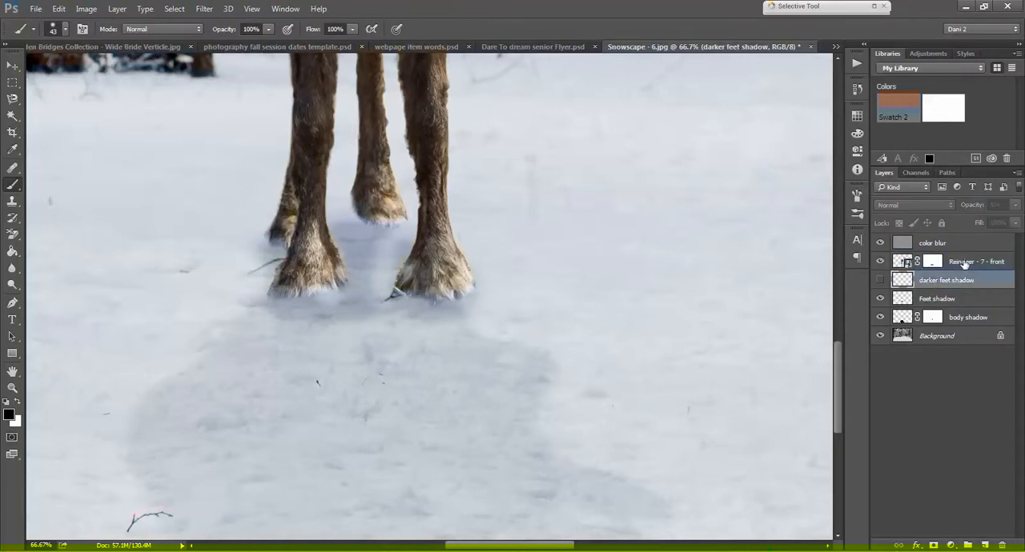
pyautogui.click(969, 262)
pyautogui.click(984, 545)
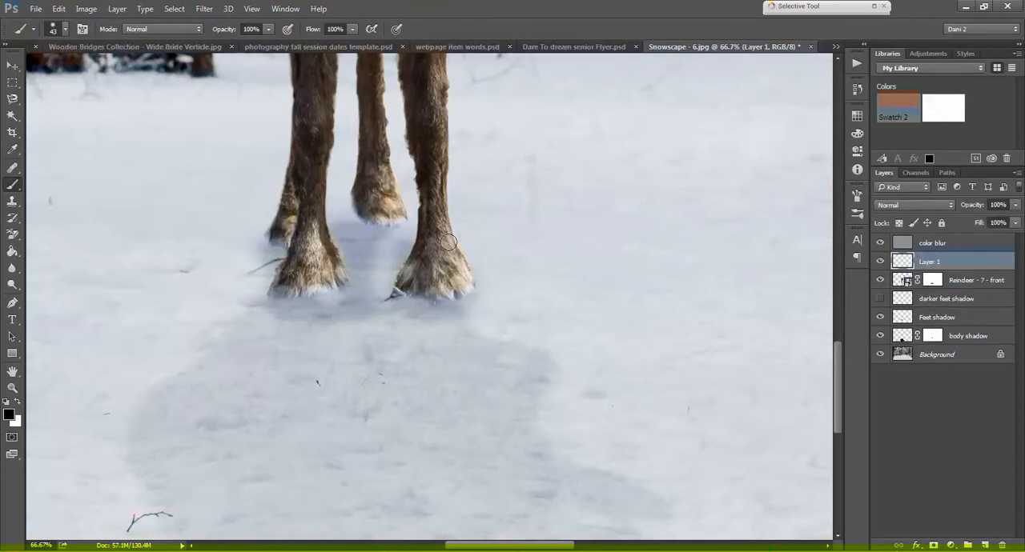
pyautogui.click(64, 29)
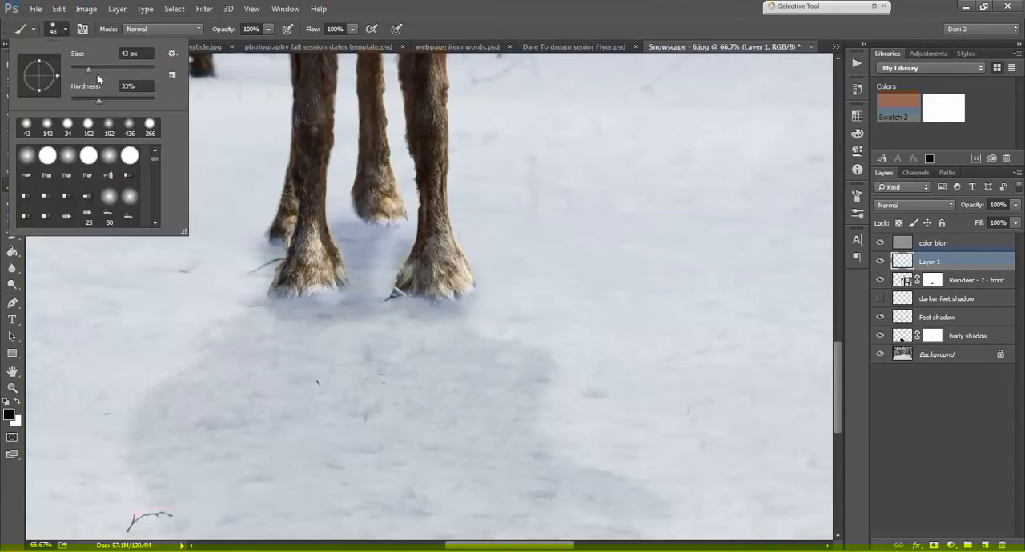
pyautogui.moveTo(84, 68); pyautogui.dragTo(76, 69)
pyautogui.press('Return')
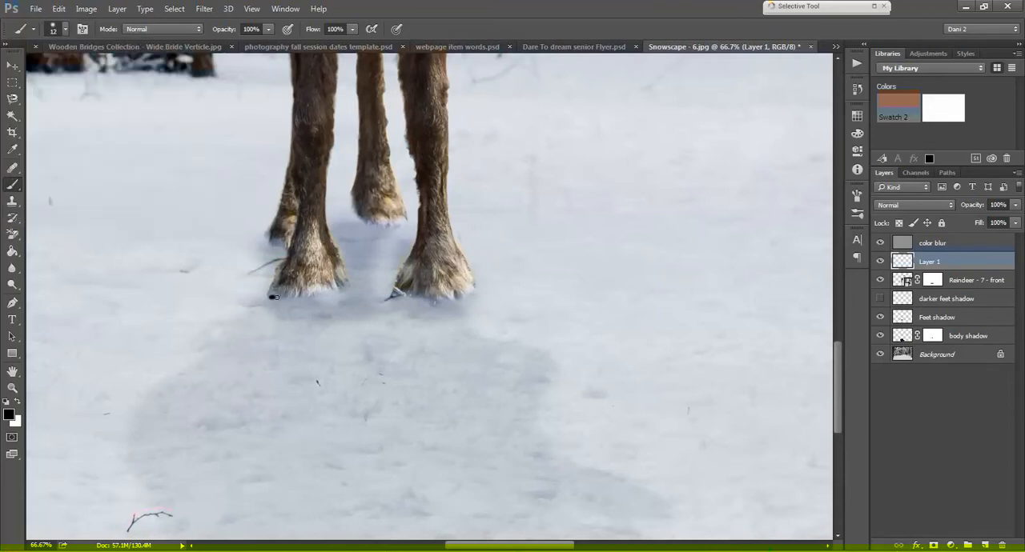
# Step: Paint thin black contact lines along the bottom edges of all four hooves on the new layer
pyautogui.moveTo(293, 297); pyautogui.dragTo(339, 288)
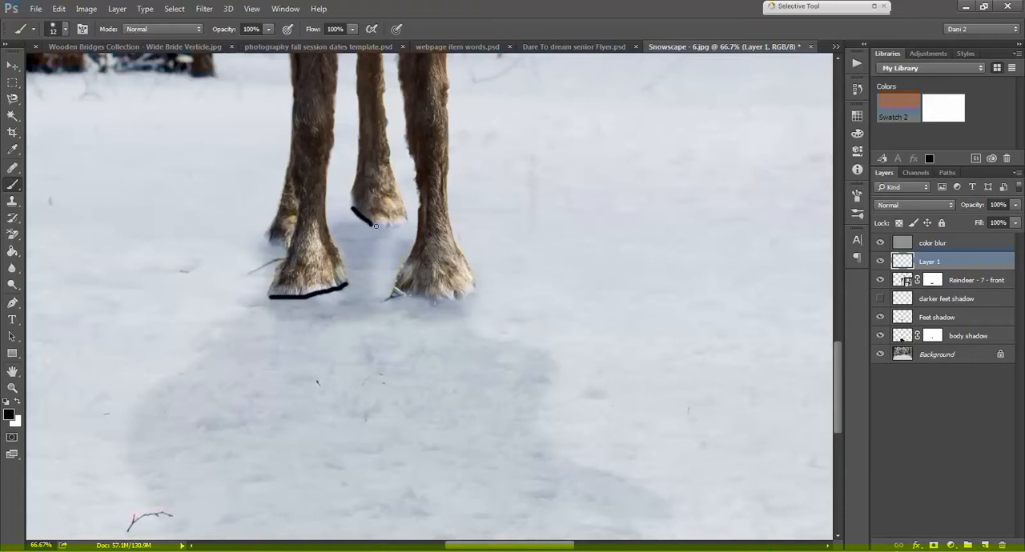
pyautogui.moveTo(376, 226); pyautogui.dragTo(401, 224)
pyautogui.moveTo(393, 294)
pyautogui.mouseDown()
pyautogui.moveTo(440, 303)
pyautogui.moveTo(474, 292)
pyautogui.mouseUp()
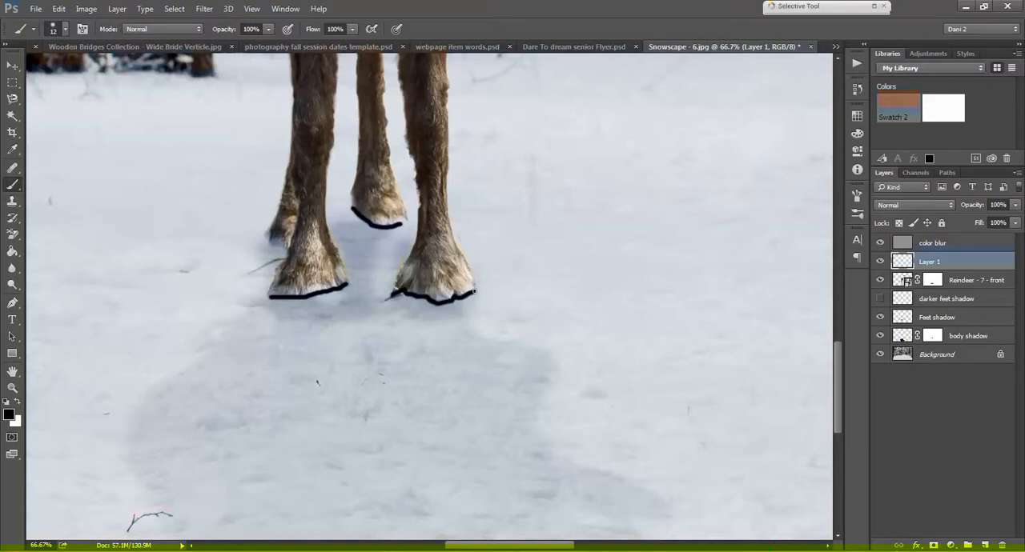
pyautogui.moveTo(266, 233); pyautogui.dragTo(285, 250)
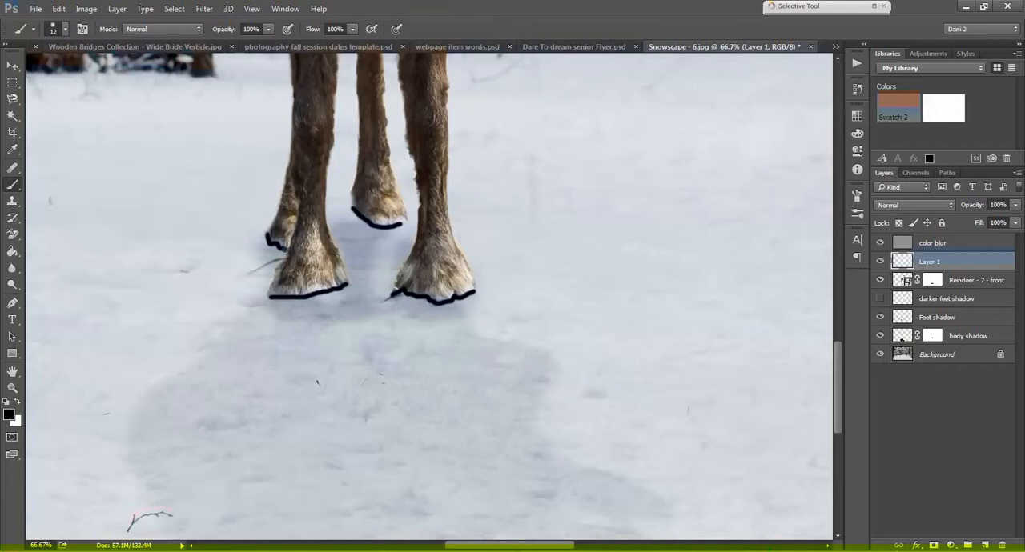
# Step: Soften the hoof contact lines with a 2.5 pixel Gaussian Blur and lower their layer's opacity to 17%
pyautogui.click(205, 9)
pyautogui.moveTo(293, 153)
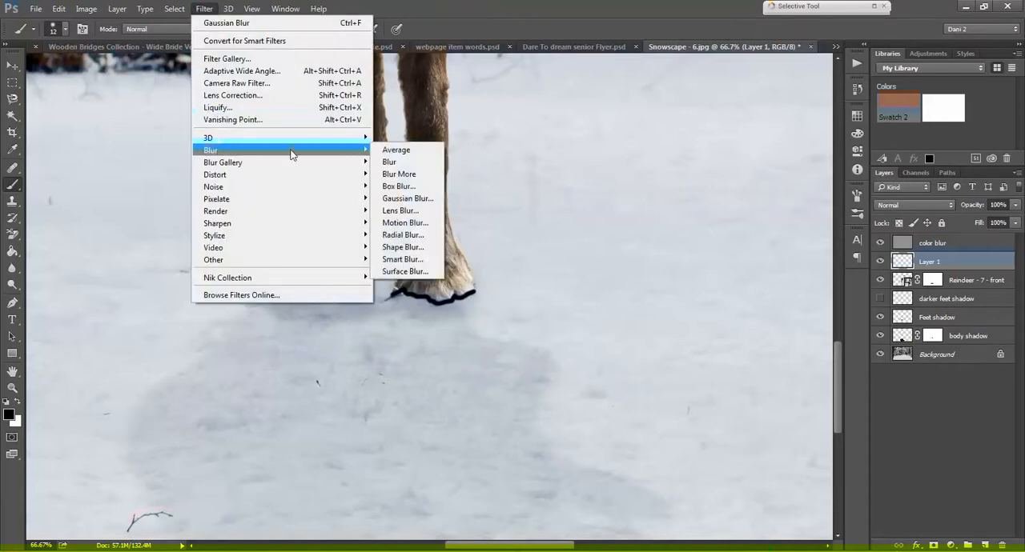
pyautogui.click(405, 200)
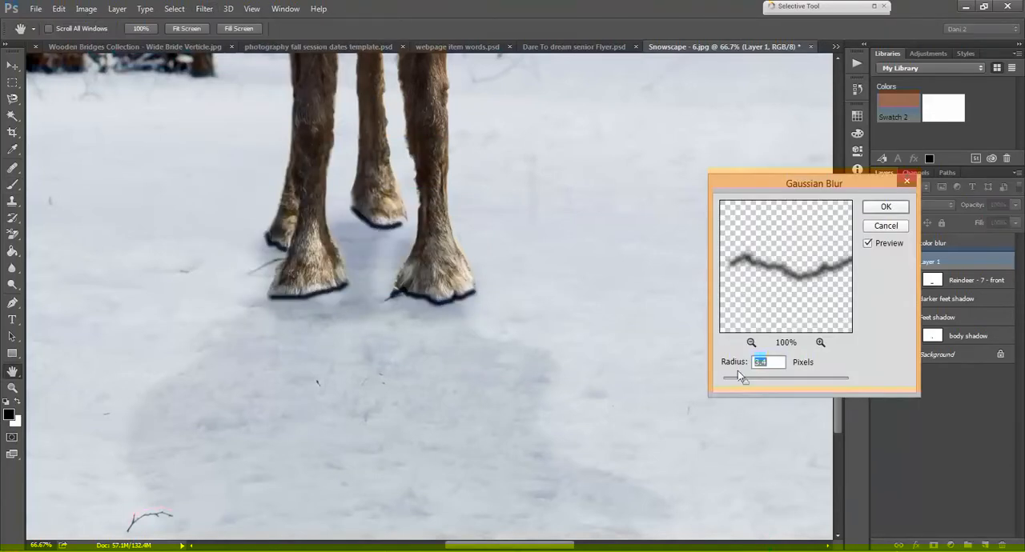
pyautogui.moveTo(746, 383); pyautogui.dragTo(739, 382)
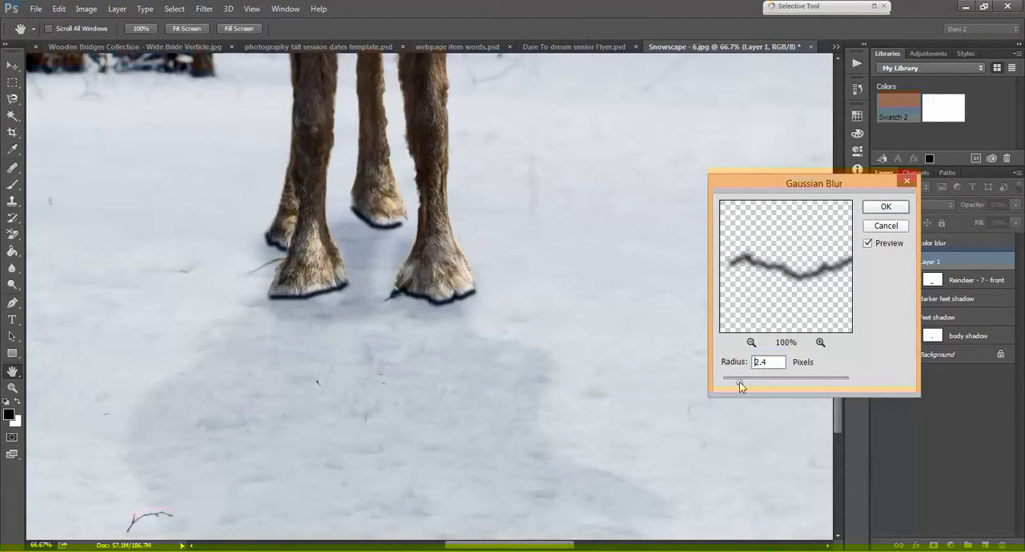
pyautogui.click(884, 207)
pyautogui.moveTo(975, 209); pyautogui.dragTo(928, 221)
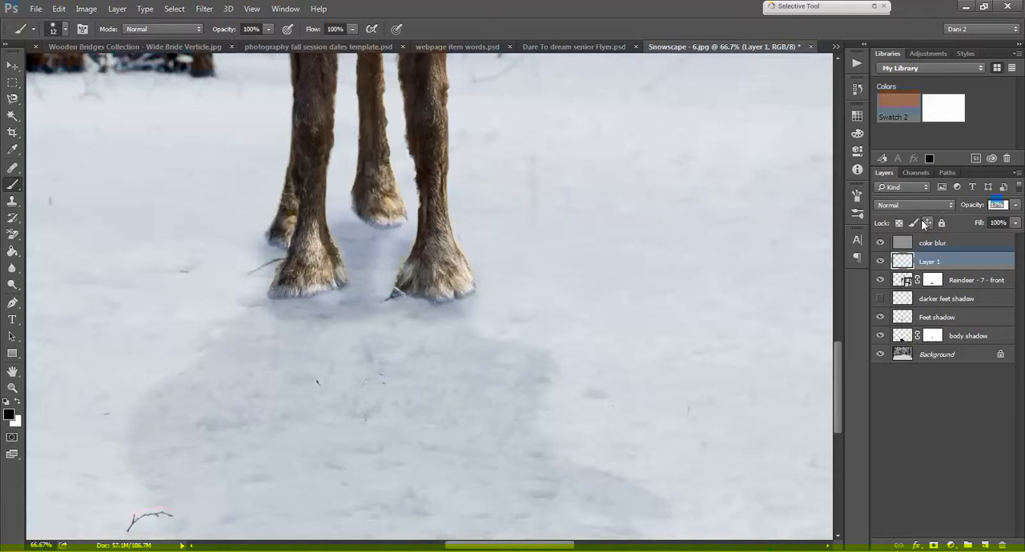
# Step: Compare the reindeer's hooves with the contact-line layer hidden and shown, in the full image and close up
pyautogui.hotkey('ctrl', '-')
pyautogui.hotkey('ctrl', '-')
pyautogui.hotkey('ctrl', '-')
pyautogui.hotkey('ctrl', '-')
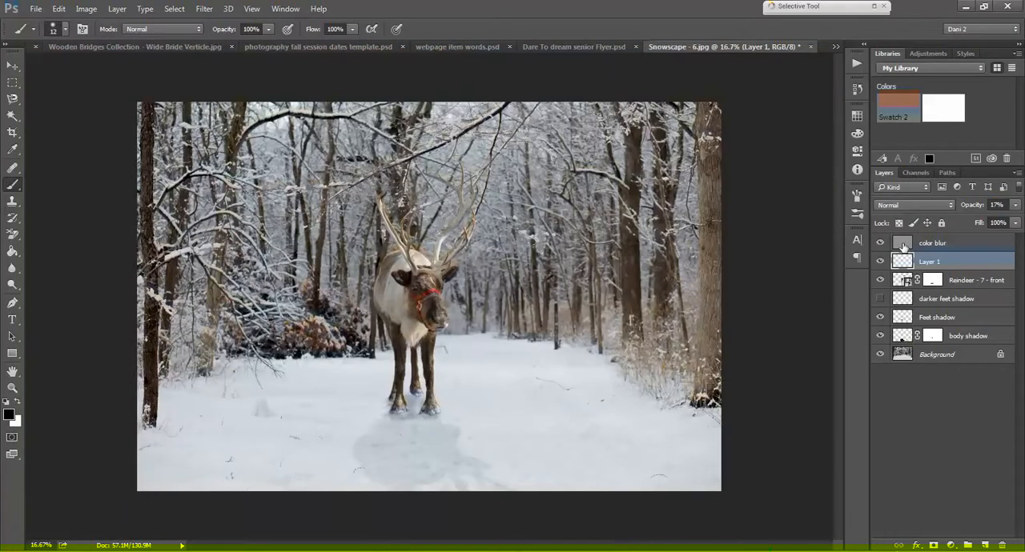
pyautogui.keyDown('shift'); pyautogui.click(956, 337); pyautogui.keyUp('shift')
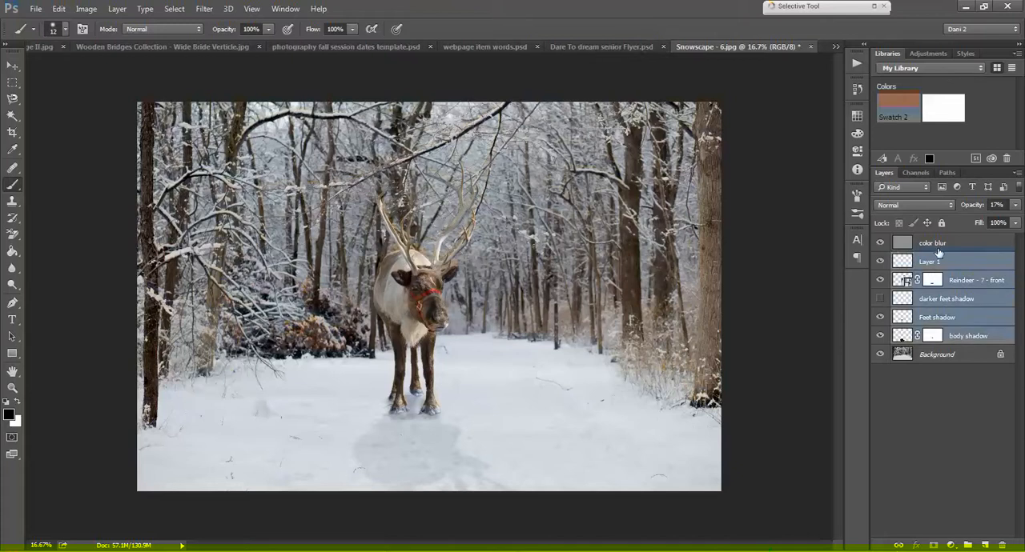
pyautogui.click(938, 262)
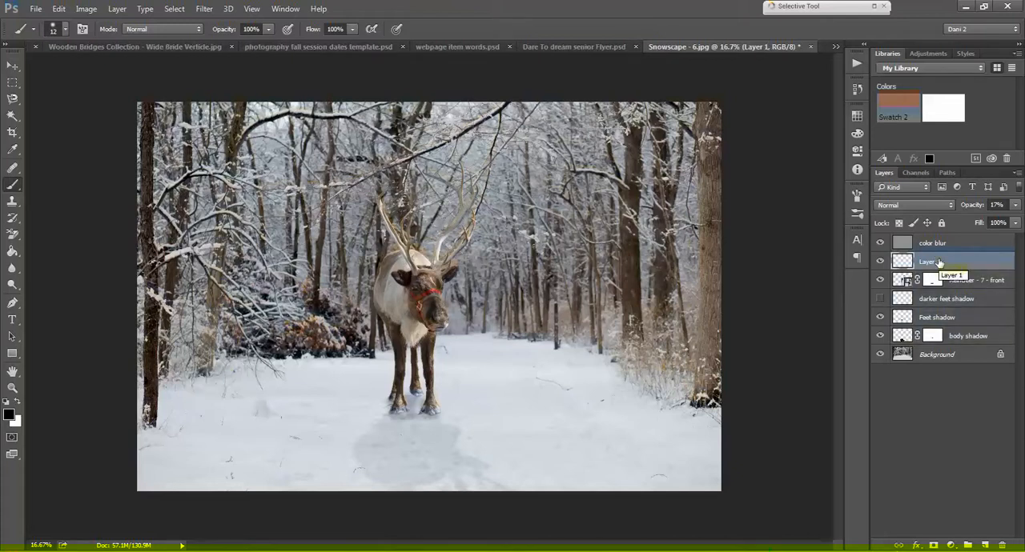
pyautogui.click(879, 262)
pyautogui.click(879, 262)
pyautogui.hotkey('ctrl', '+')
pyautogui.hotkey('ctrl', '+')
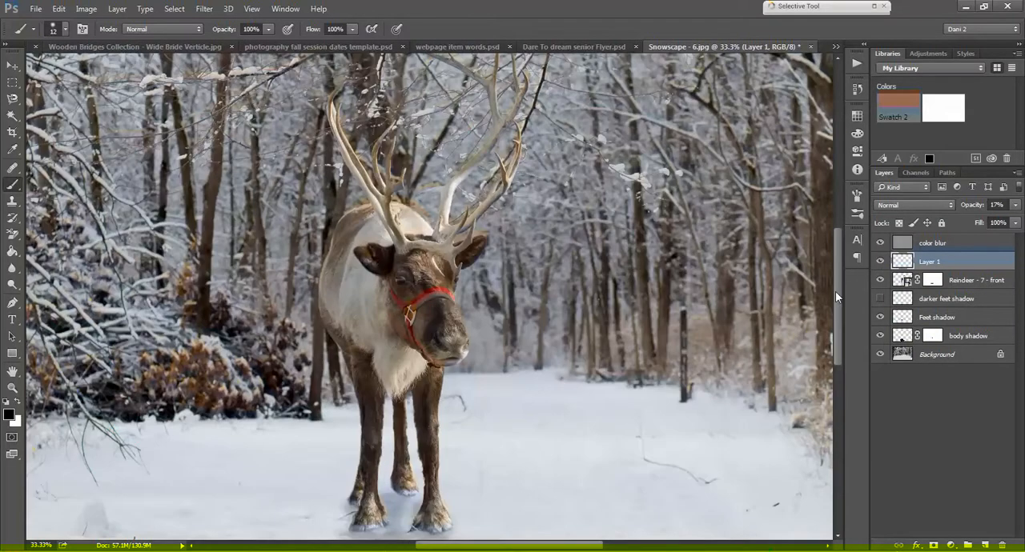
pyautogui.moveTo(835, 292); pyautogui.dragTo(841, 337)
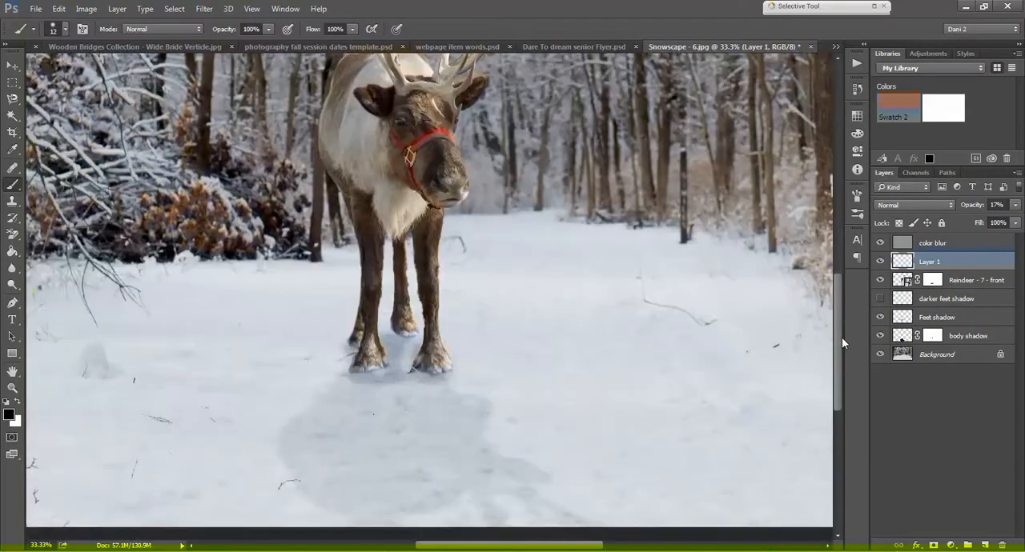
pyautogui.click(879, 263)
pyautogui.click(879, 264)
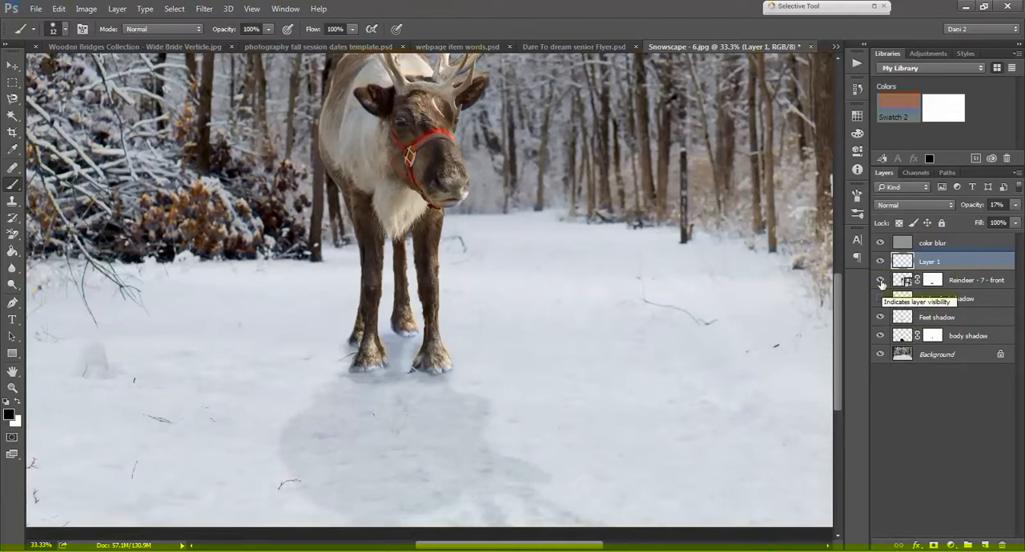
# Step: Compare the composite with the Reindeer - 7 - front, Feet shadow and body shadow layers each hidden and shown
pyautogui.click(880, 280)
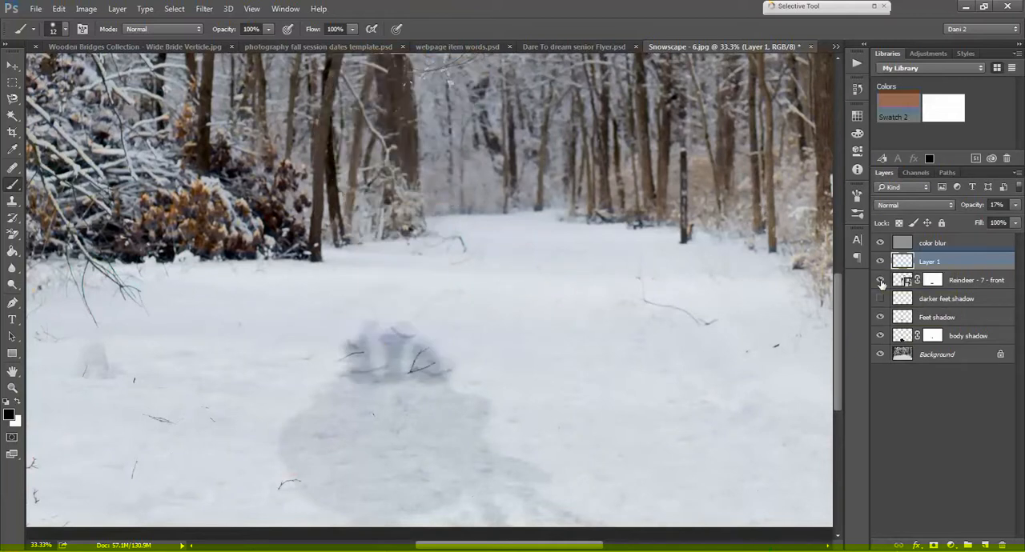
pyautogui.click(880, 280)
pyautogui.click(879, 317)
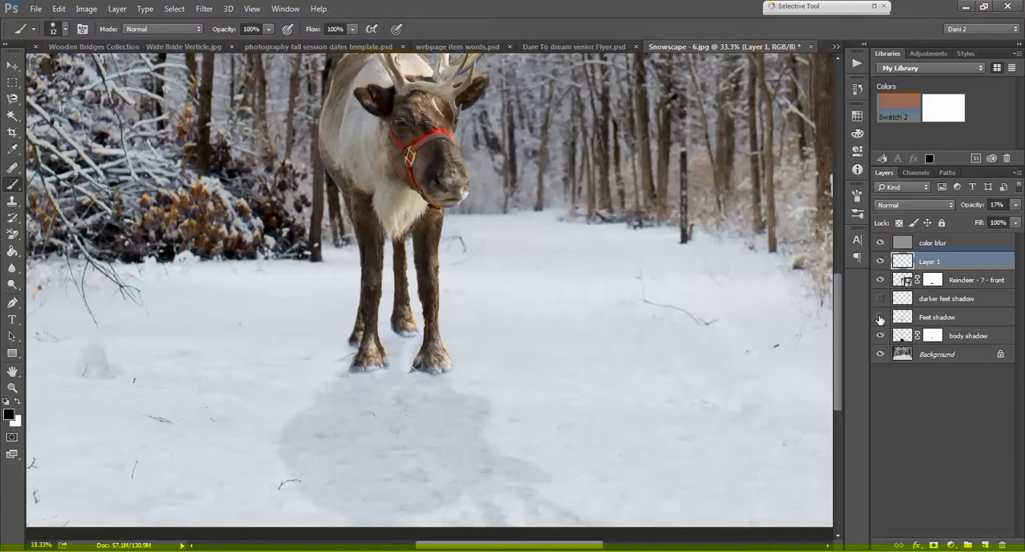
pyautogui.click(879, 318)
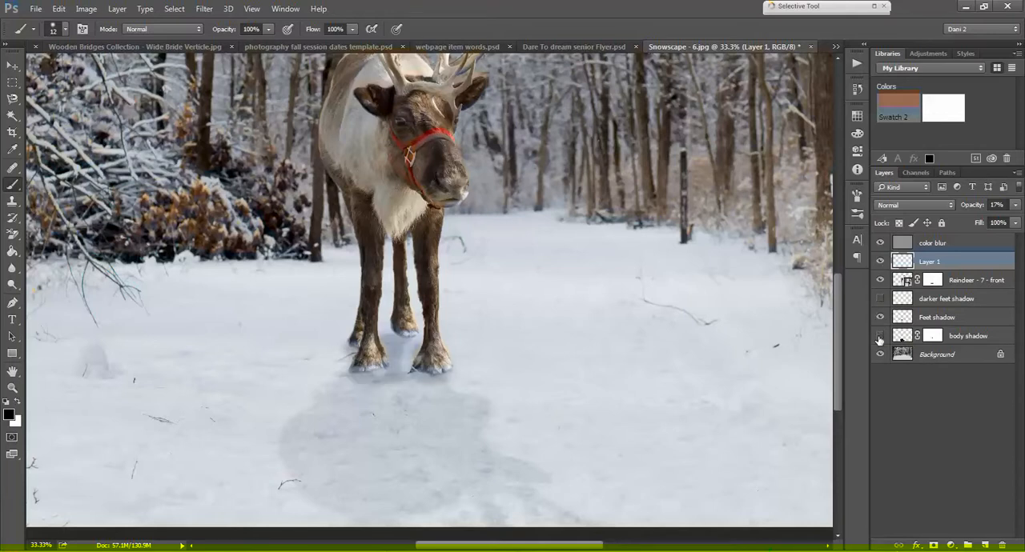
pyautogui.click(880, 336)
pyautogui.click(879, 336)
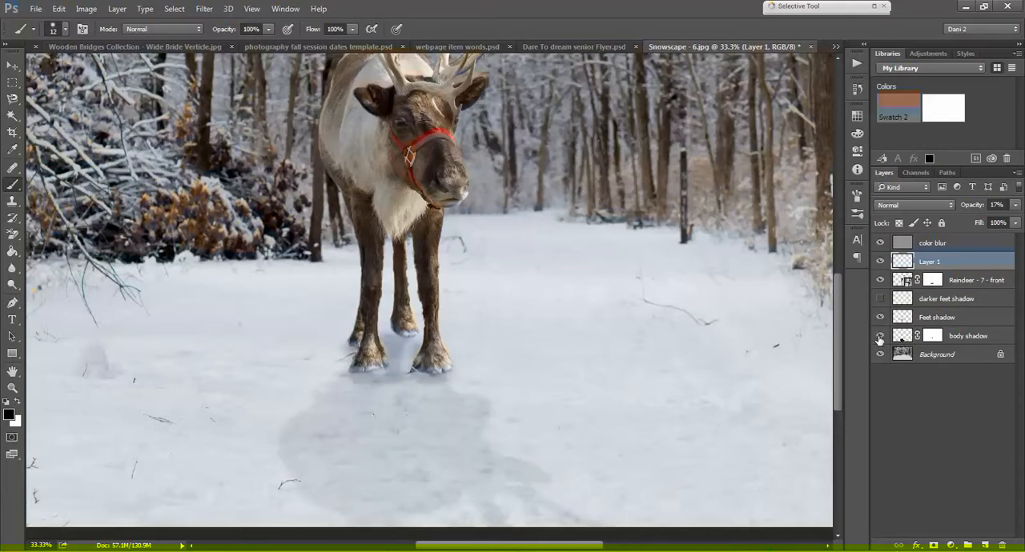
pyautogui.click(945, 318)
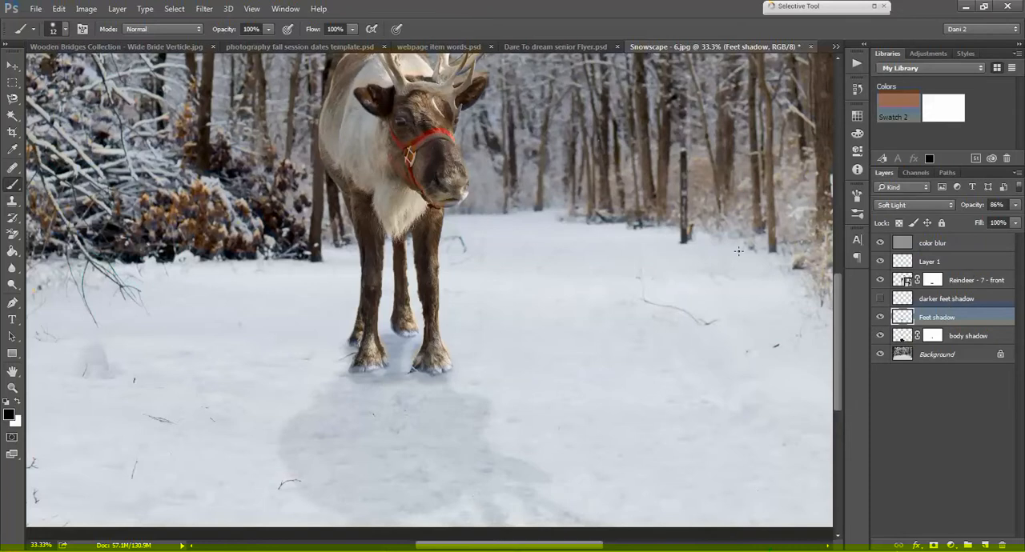
pyautogui.hotkey('ctrl', '-')
pyautogui.hotkey('ctrl', '-')
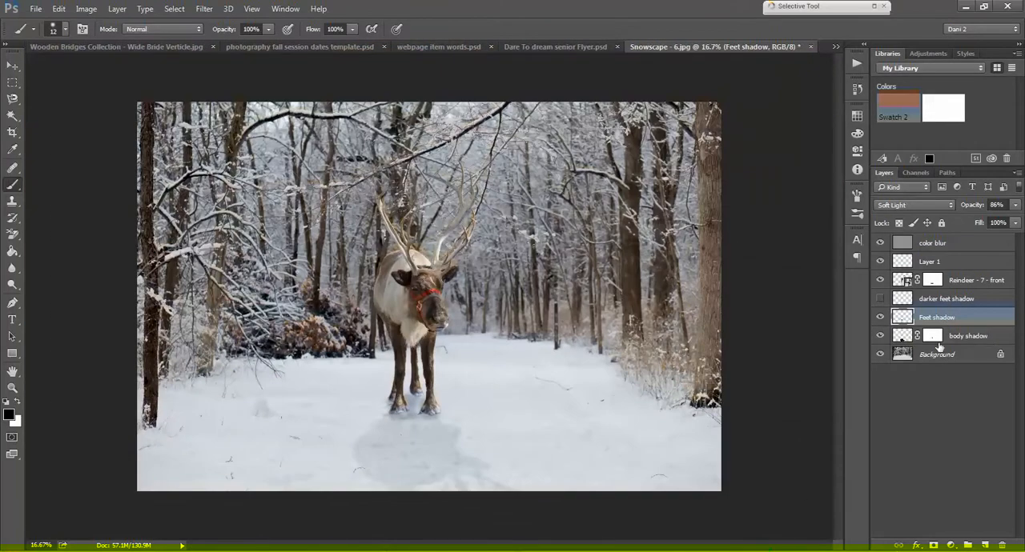
# Step: Add an empty layer directly above the Reindeer - 7 - front layer and hide it
pyautogui.click(956, 284)
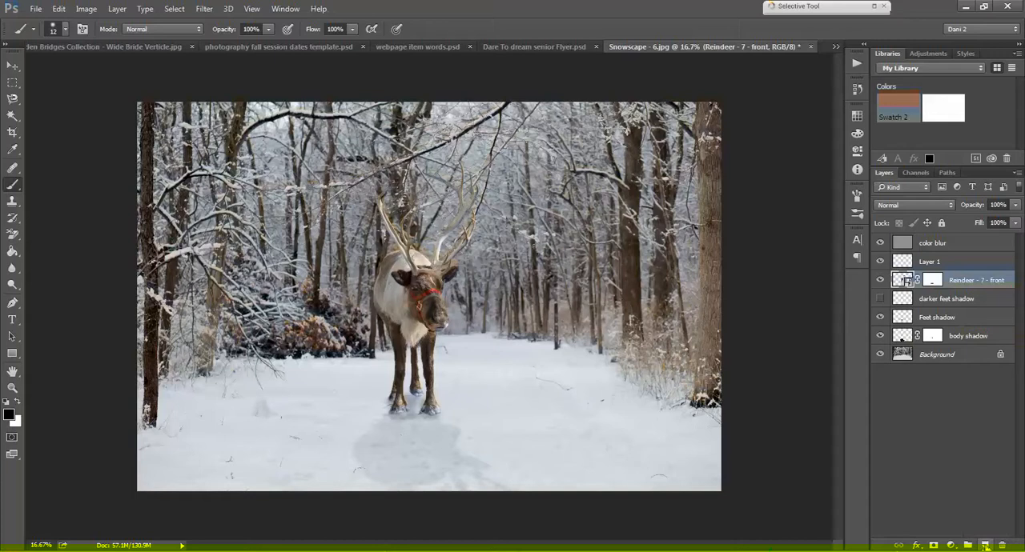
pyautogui.click(986, 545)
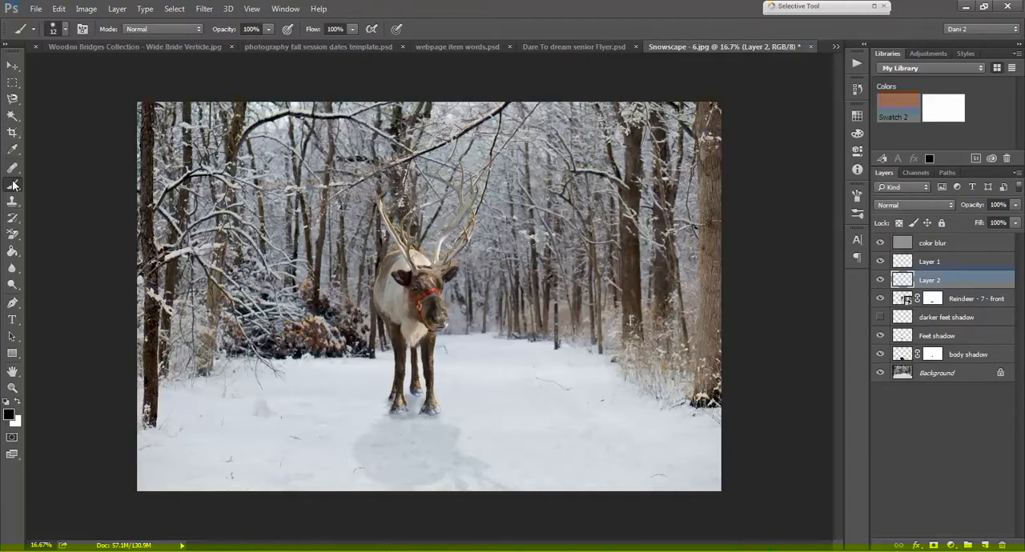
pyautogui.click(880, 279)
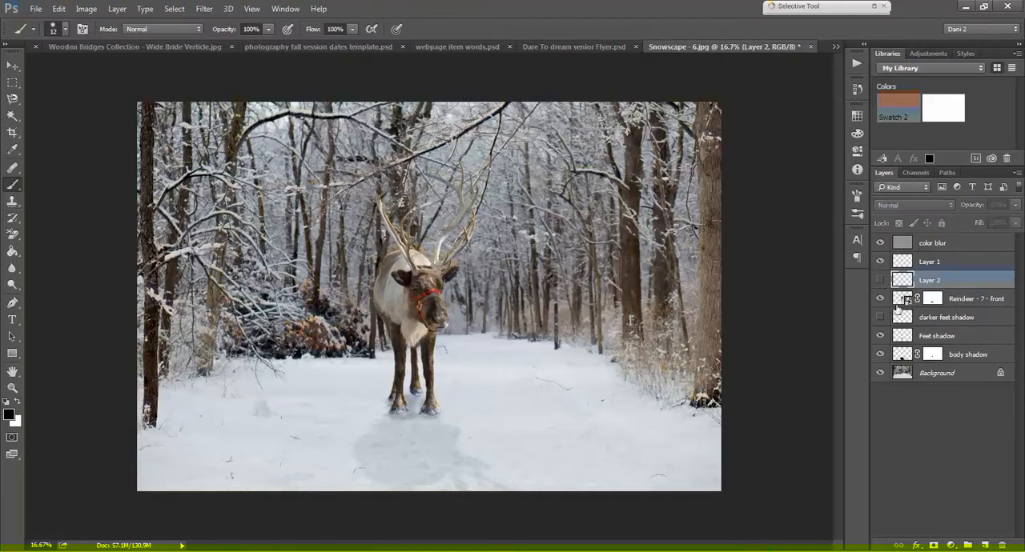
# Step: Duplicate the Background layer within the same document as Background copy
pyautogui.click(940, 375)
pyautogui.rightClick(940, 374)
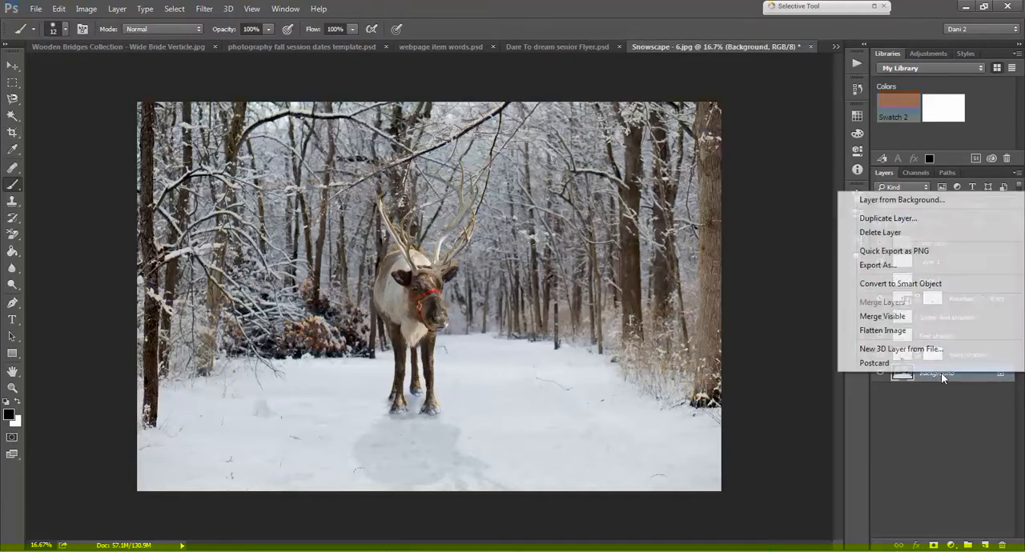
pyautogui.click(882, 218)
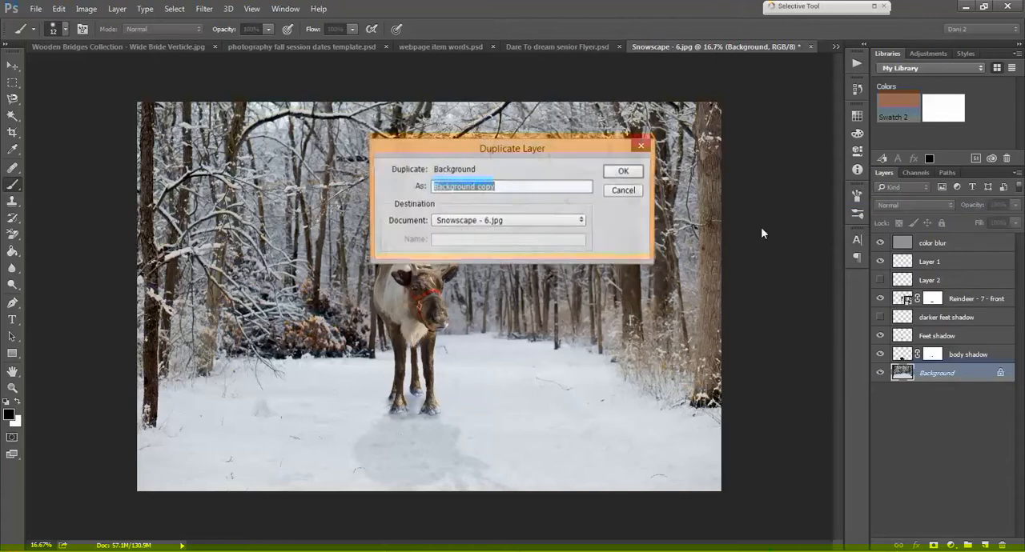
pyautogui.click(623, 173)
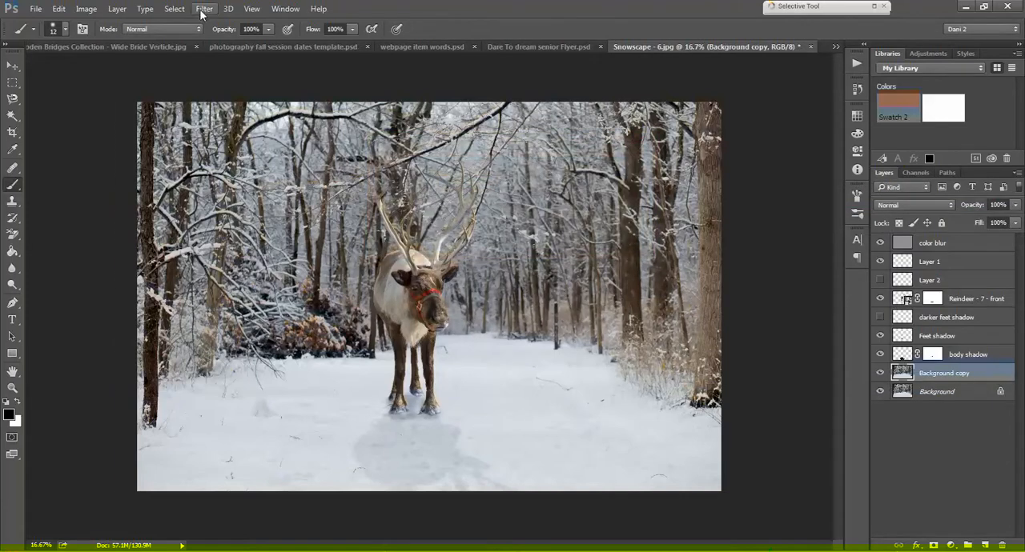
pyautogui.click(205, 9)
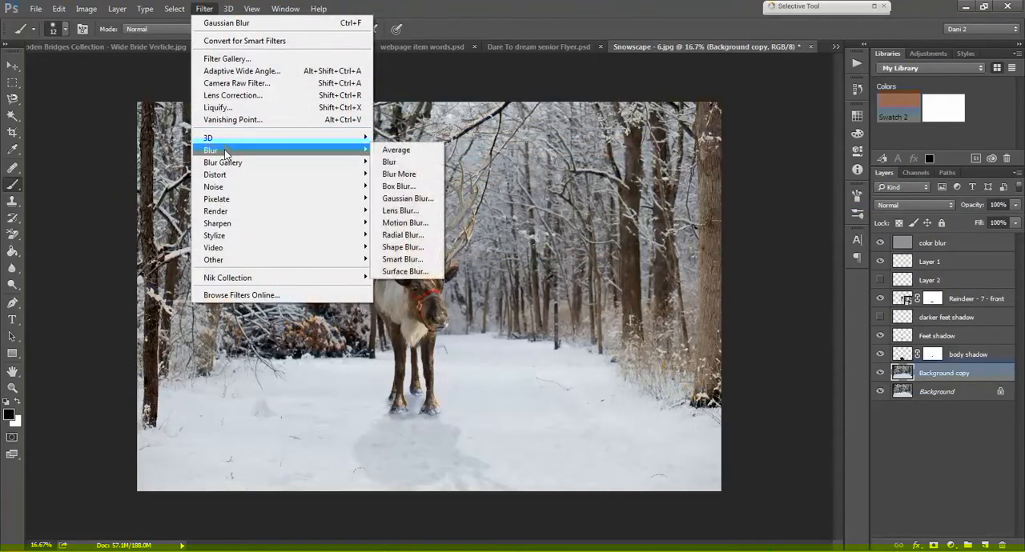
pyautogui.moveTo(117, 9)
pyautogui.moveTo(86, 9)
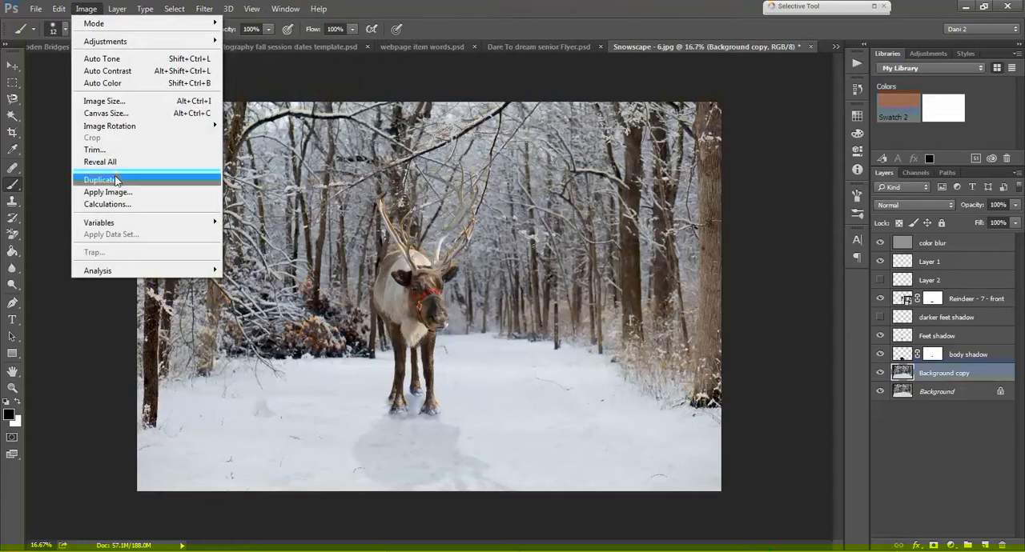
pyautogui.moveTo(56, 12)
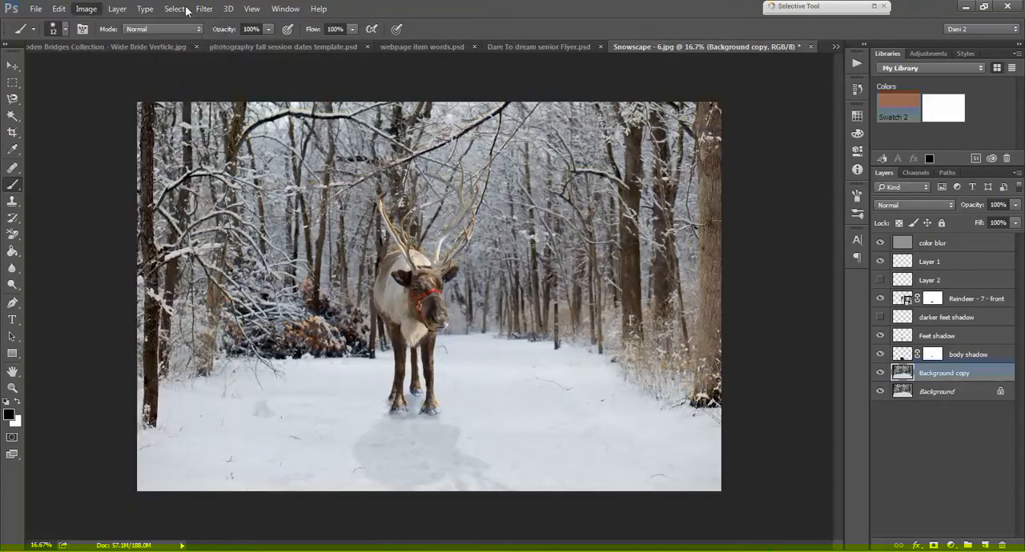
pyautogui.moveTo(202, 11)
pyautogui.moveTo(242, 261)
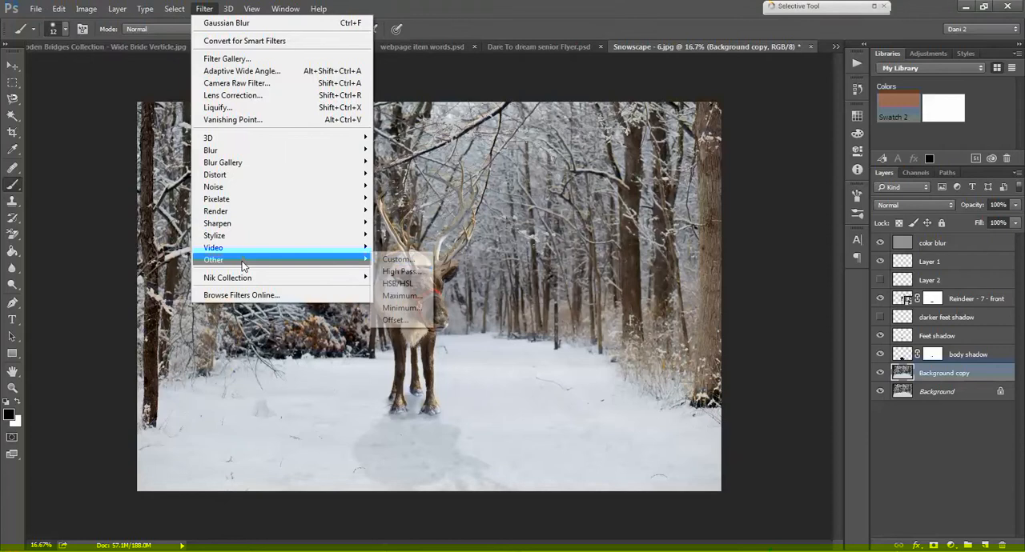
pyautogui.click(394, 273)
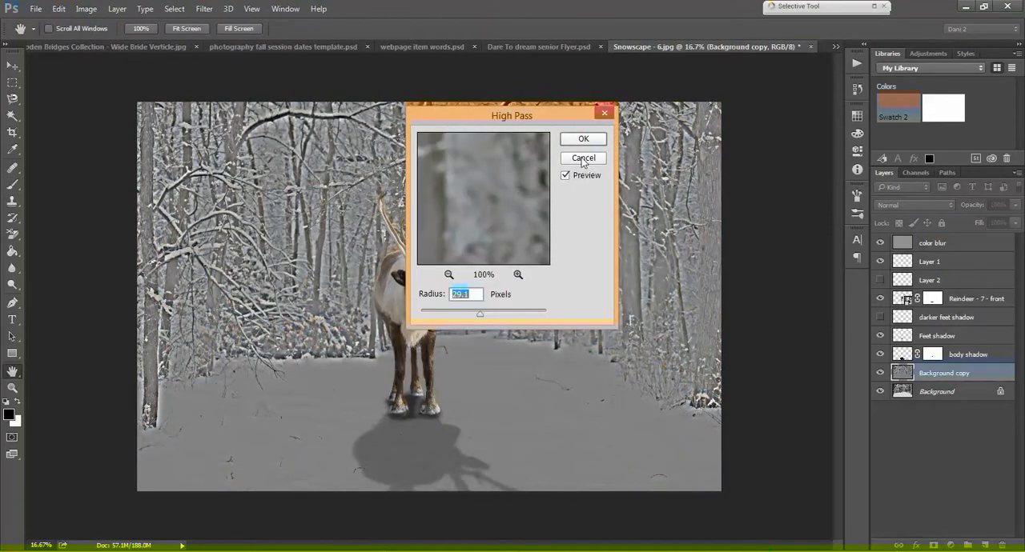
pyautogui.click(583, 157)
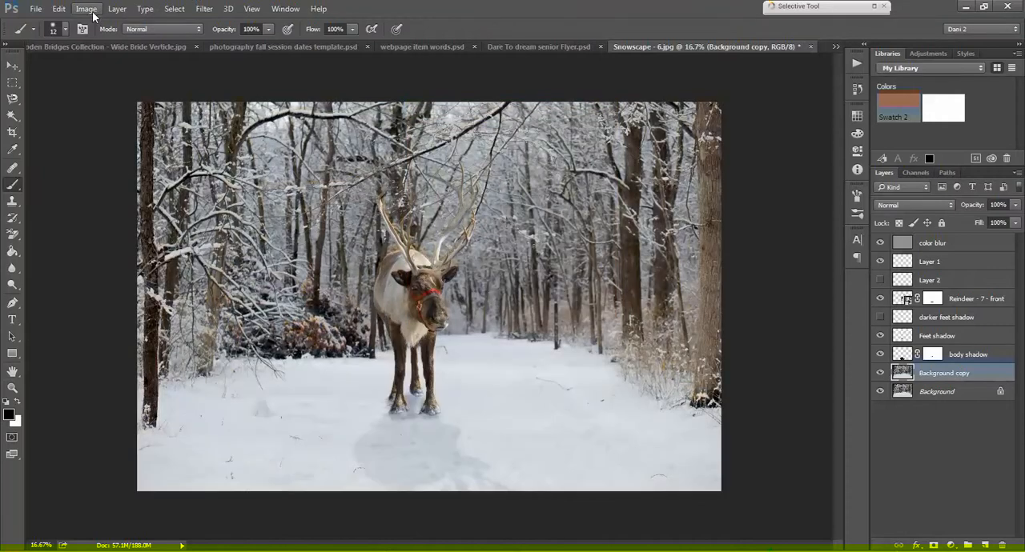
# Step: Desaturate the Background copy layer
pyautogui.click(87, 9)
pyautogui.click(73, 12)
pyautogui.click(59, 9)
pyautogui.click(204, 9)
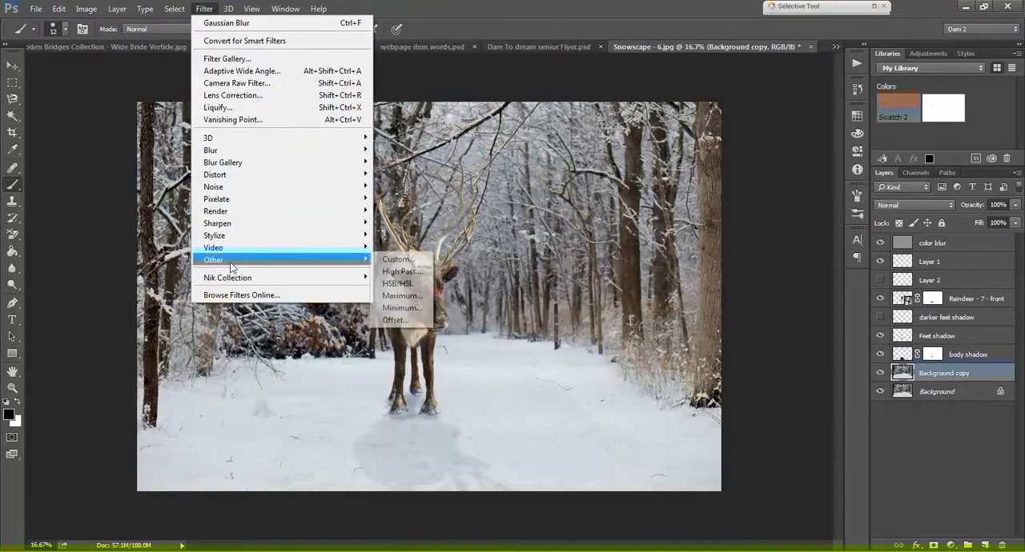
pyautogui.moveTo(78, 8)
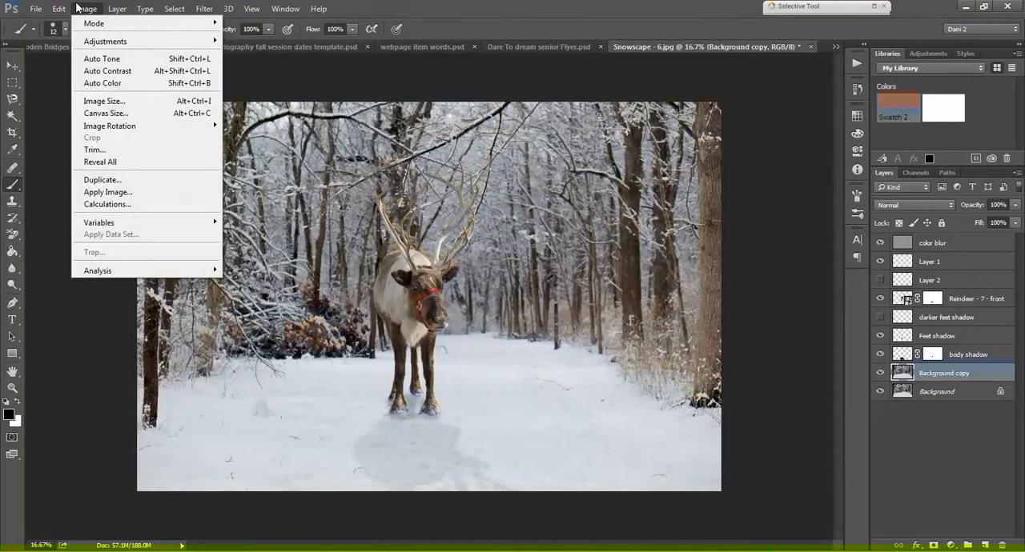
pyautogui.moveTo(94, 41)
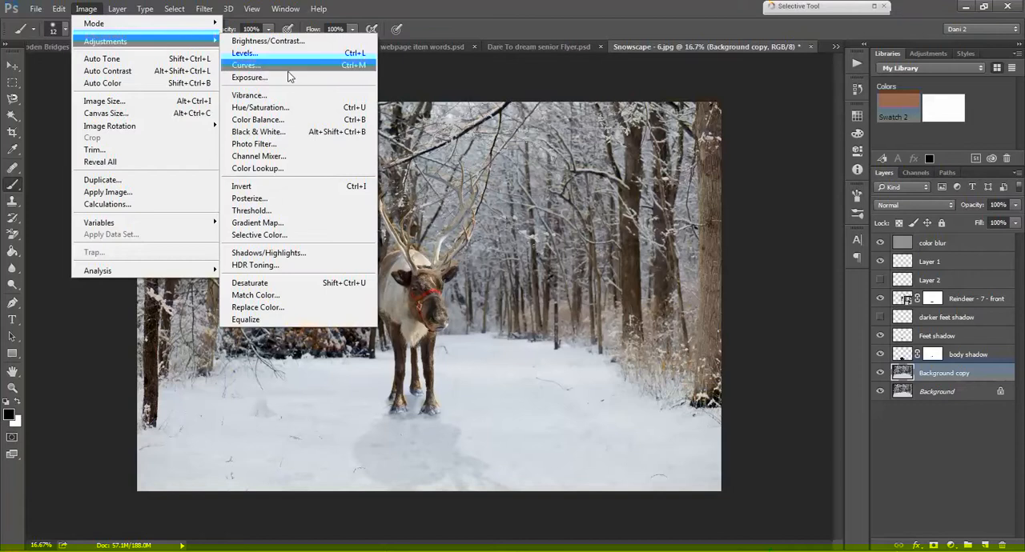
pyautogui.click(264, 283)
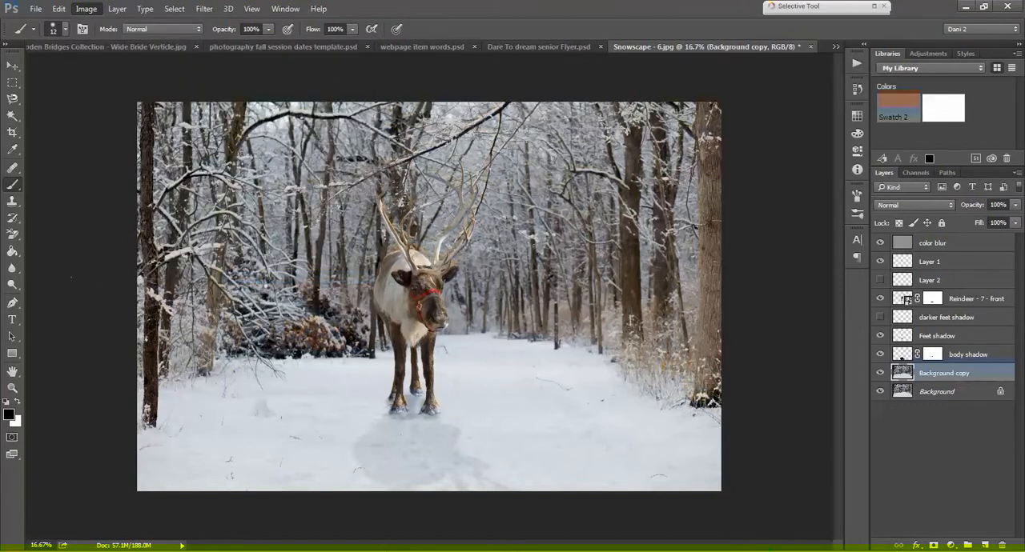
# Step: Apply a High Pass filter with a radius of 1.5 pixels to the Background copy layer
pyautogui.click(205, 10)
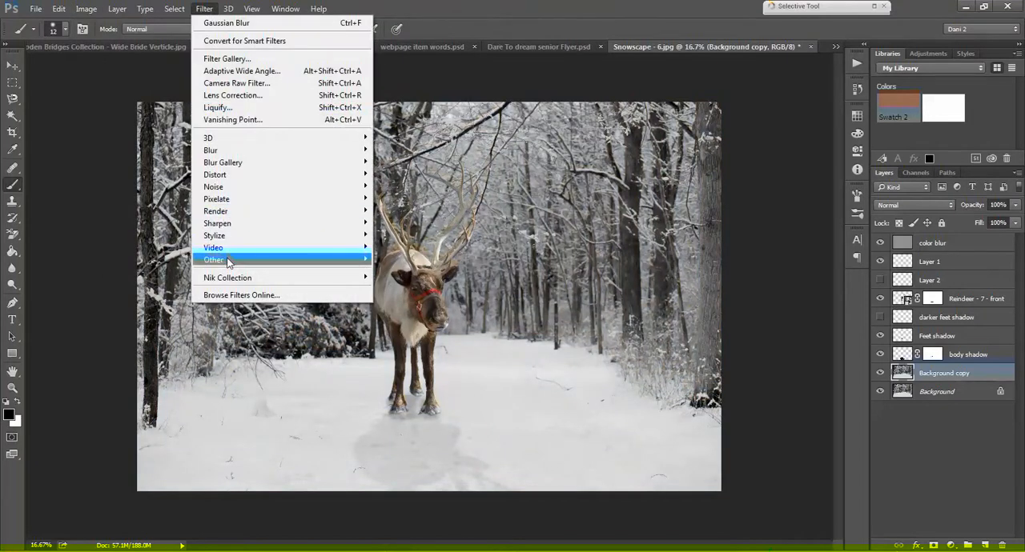
pyautogui.moveTo(216, 258)
pyautogui.click(404, 269)
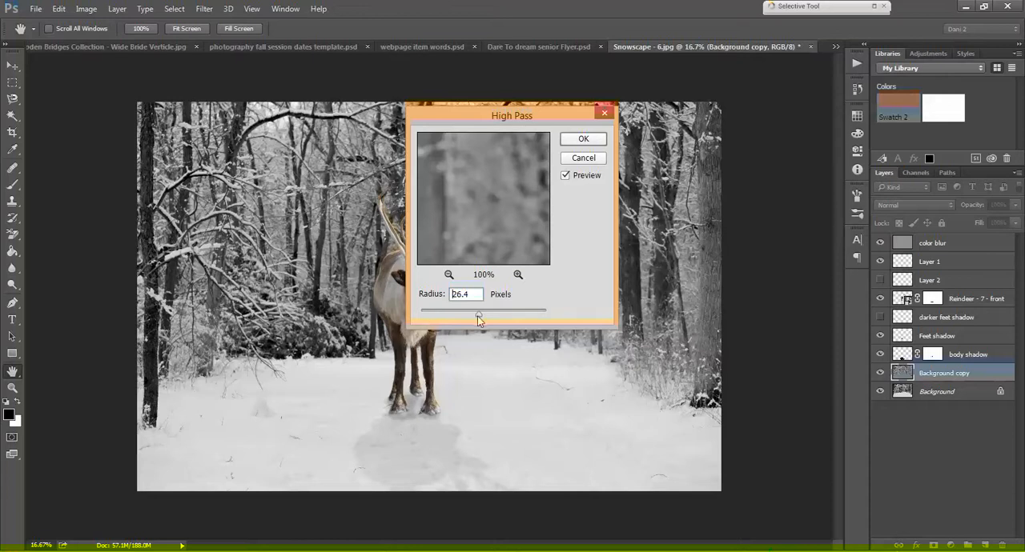
pyautogui.moveTo(478, 315); pyautogui.dragTo(419, 321)
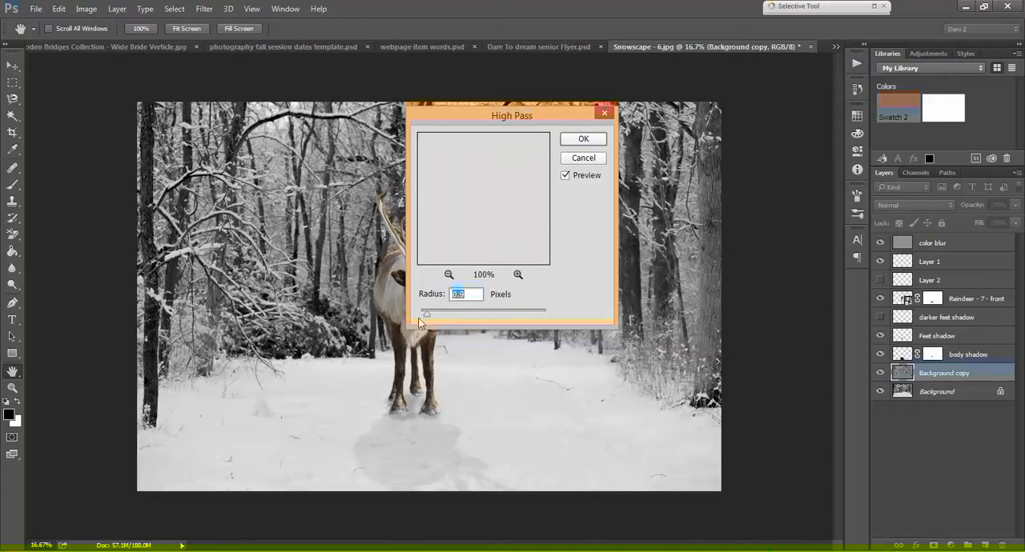
pyautogui.click(420, 319)
pyautogui.moveTo(434, 319); pyautogui.dragTo(429, 318)
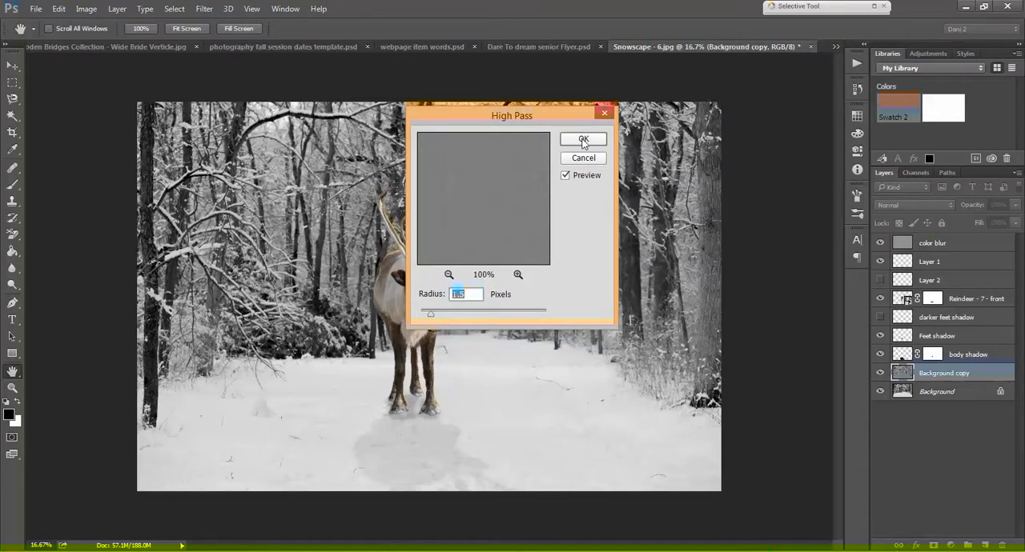
pyautogui.click(583, 140)
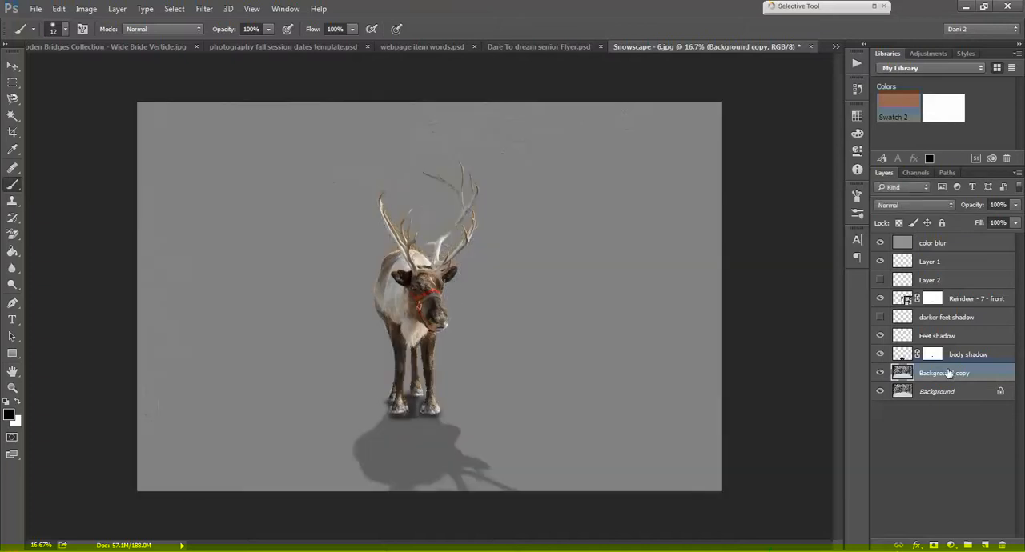
# Step: Move Background copy between the color blur layer and Layer 1, and set its blend mode to Soft Light
pyautogui.moveTo(947, 374); pyautogui.dragTo(929, 258)
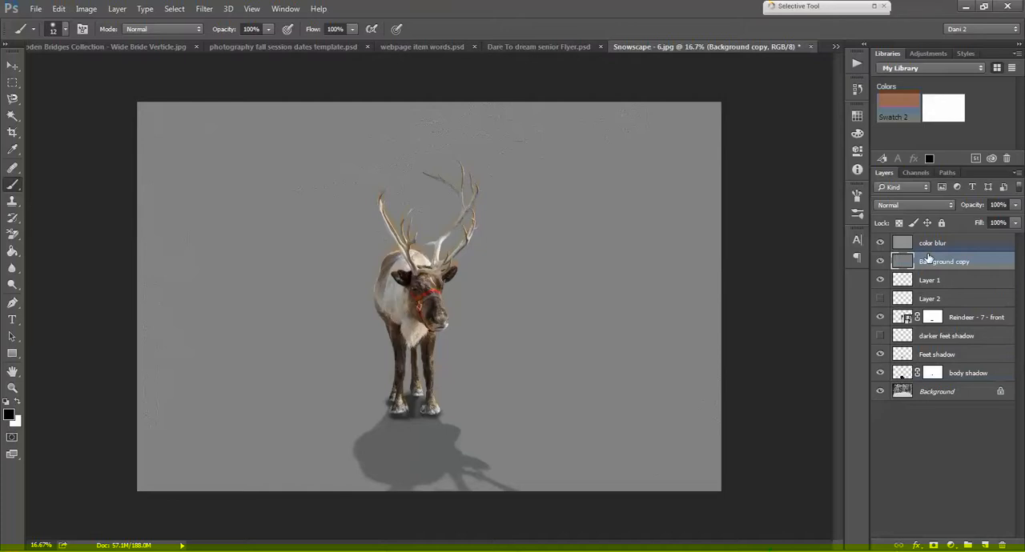
pyautogui.click(923, 202)
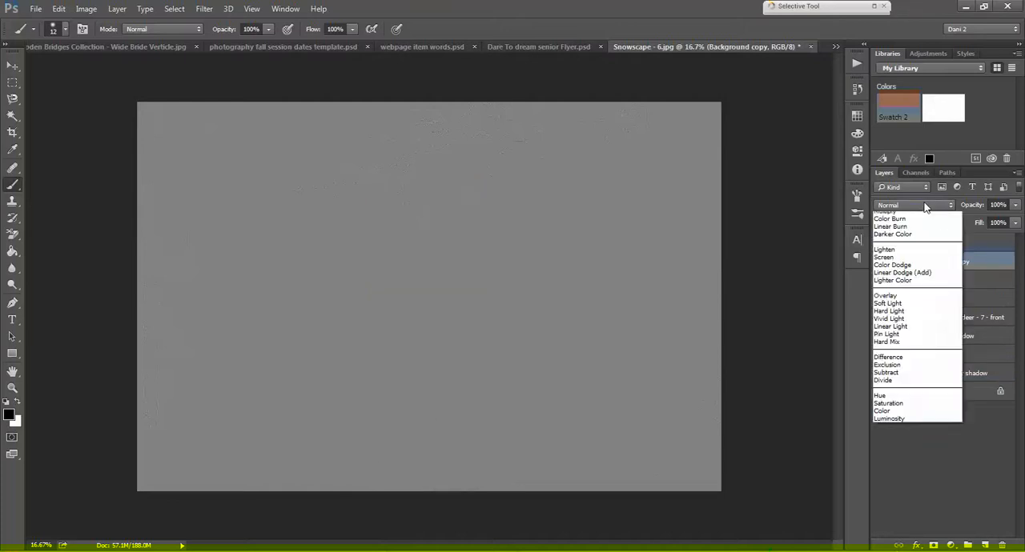
pyautogui.click(884, 340)
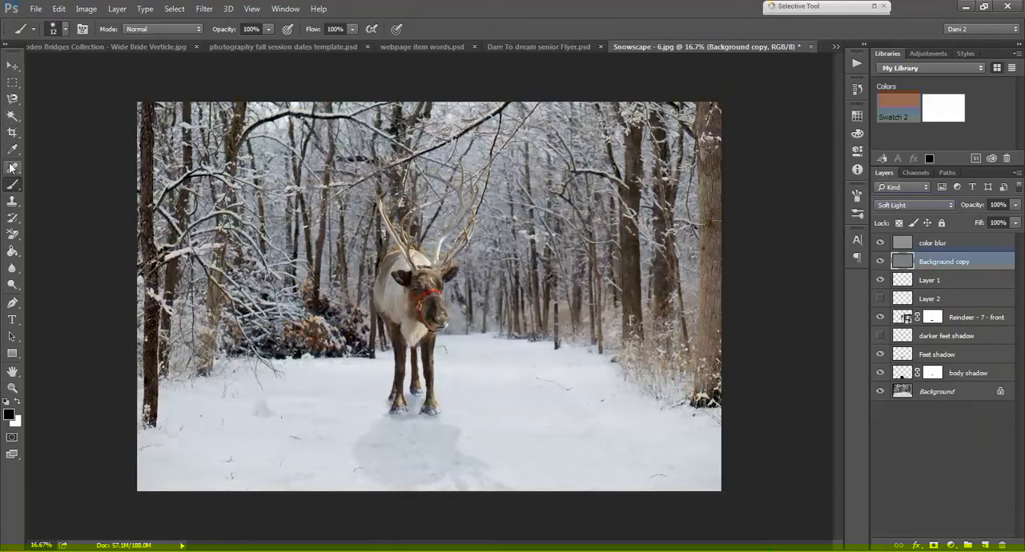
# Step: Paint black shading over the reindeer's body on Background copy with a 79 px brush at 33% hardness
pyautogui.click(66, 30)
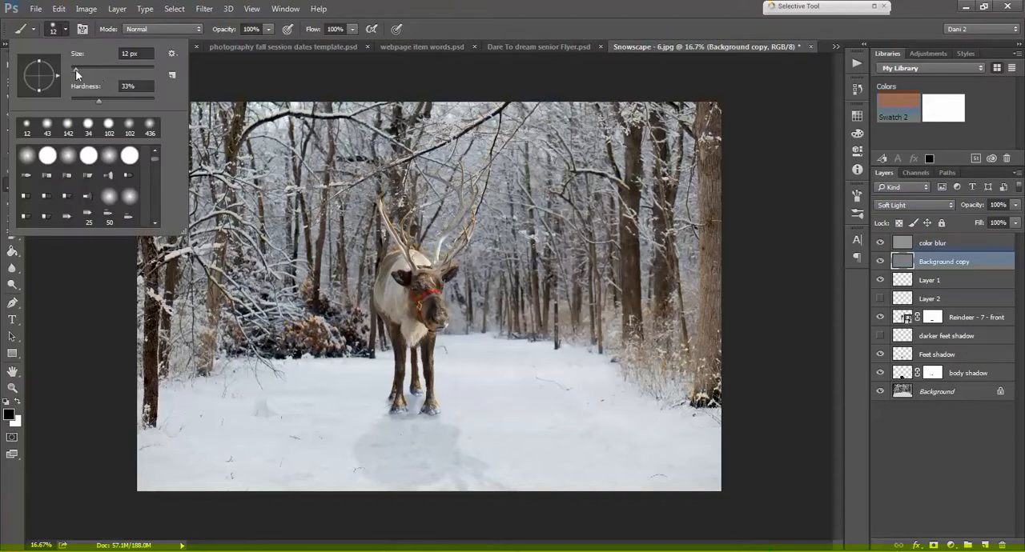
pyautogui.moveTo(76, 69); pyautogui.dragTo(100, 69)
pyautogui.moveTo(98, 69); pyautogui.dragTo(120, 69)
pyautogui.moveTo(119, 70); pyautogui.dragTo(104, 71)
pyautogui.click(554, 9)
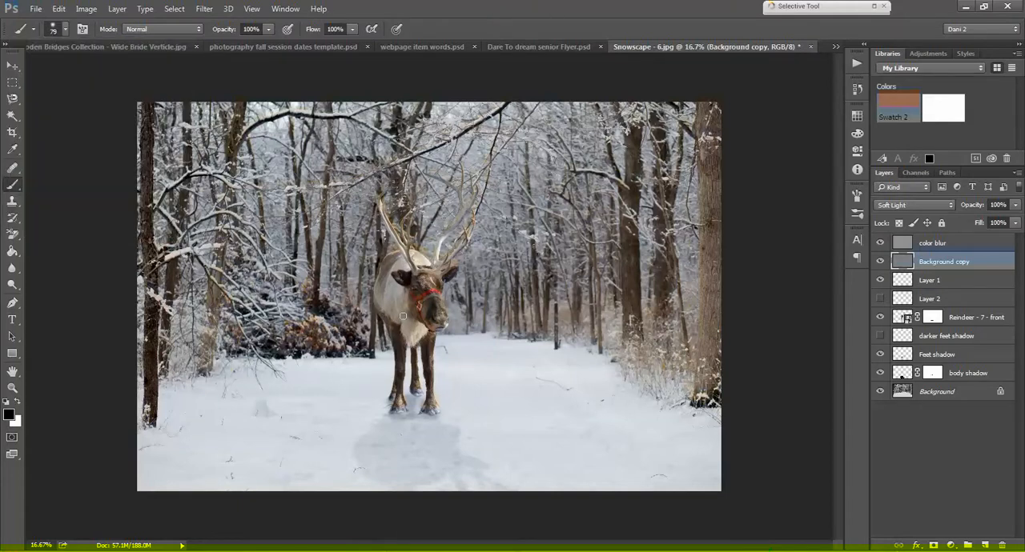
pyautogui.hotkey('ctrl', '+')
pyautogui.hotkey('ctrl', '+')
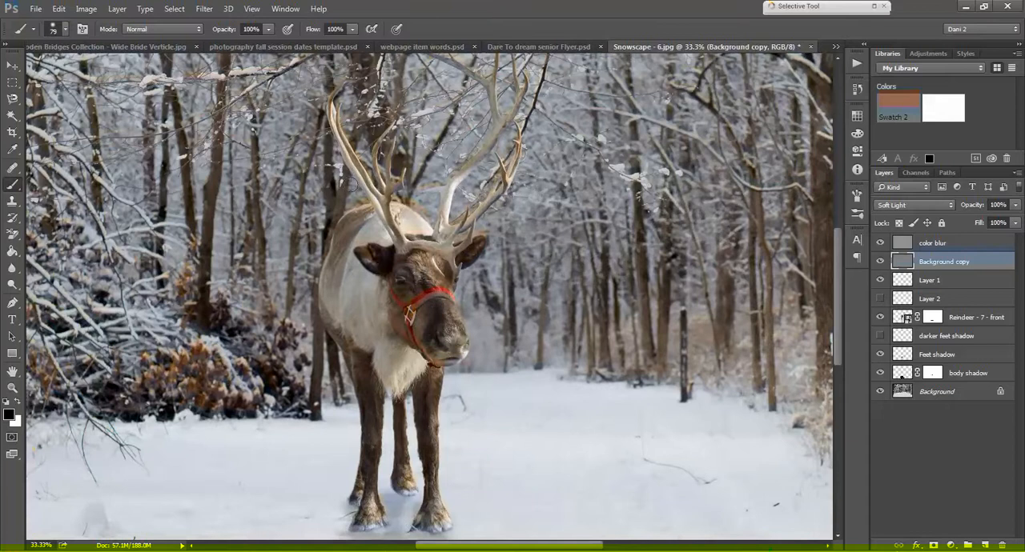
pyautogui.moveTo(379, 297)
pyautogui.mouseDown()
pyautogui.moveTo(378, 343)
pyautogui.moveTo(347, 272)
pyautogui.moveTo(341, 314)
pyautogui.moveTo(334, 292)
pyautogui.moveTo(347, 237)
pyautogui.moveTo(370, 301)
pyautogui.mouseUp()
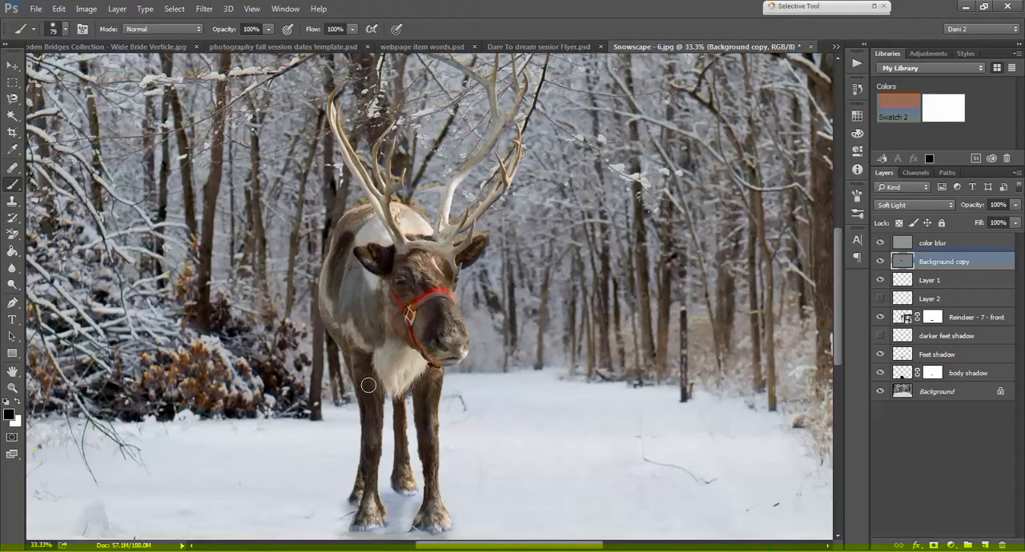
# Step: Reduce the brush to 23 px and paint finer black shading along the reindeer's legs and beside its face
pyautogui.click(65, 28)
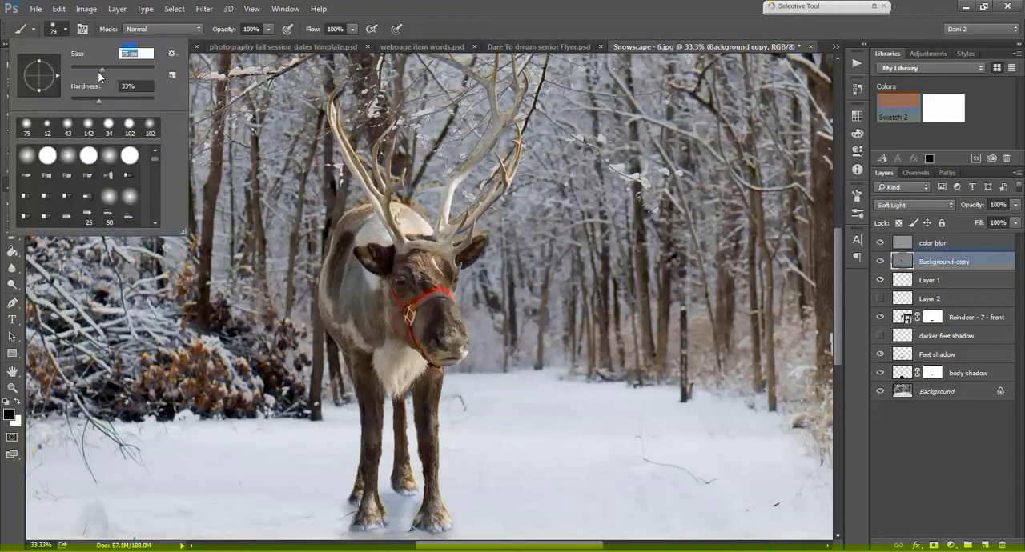
pyautogui.click(357, 392)
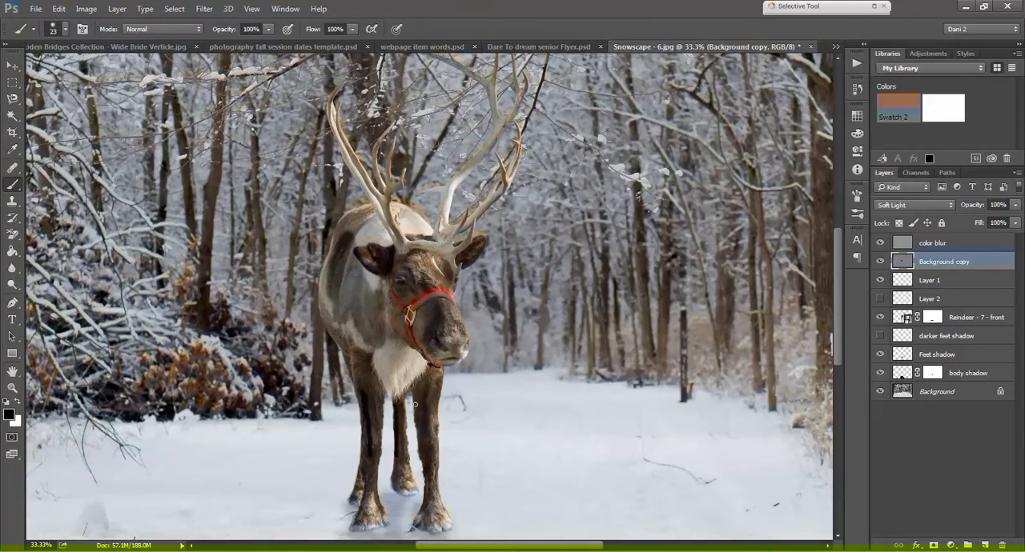
pyautogui.moveTo(420, 421)
pyautogui.mouseDown()
pyautogui.moveTo(426, 459)
pyautogui.moveTo(425, 435)
pyautogui.mouseUp()
pyautogui.moveTo(401, 297); pyautogui.dragTo(399, 325)
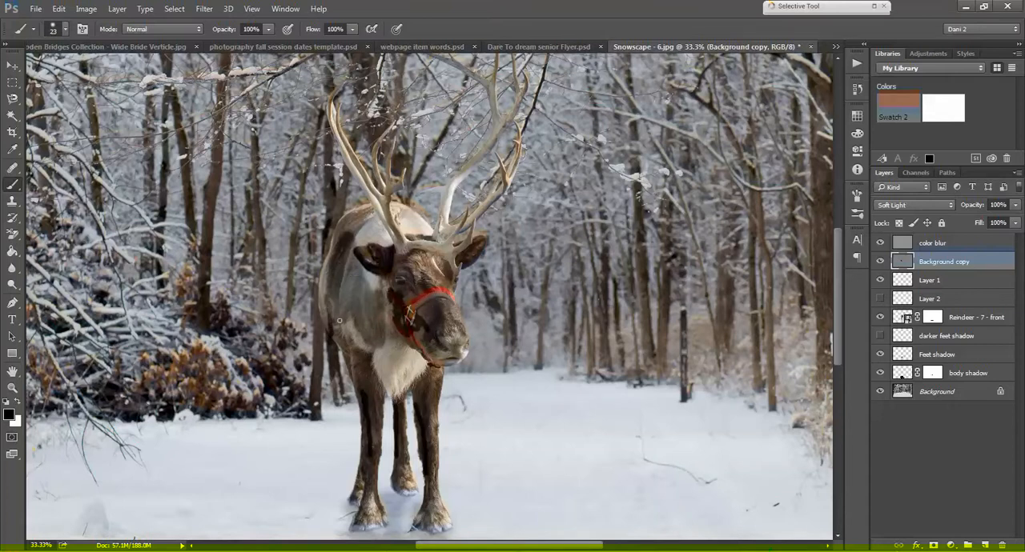
# Step: Soften the painted shading on Background copy with a Gaussian Blur of about 29.1 pixels
pyautogui.click(202, 8)
pyautogui.moveTo(216, 152)
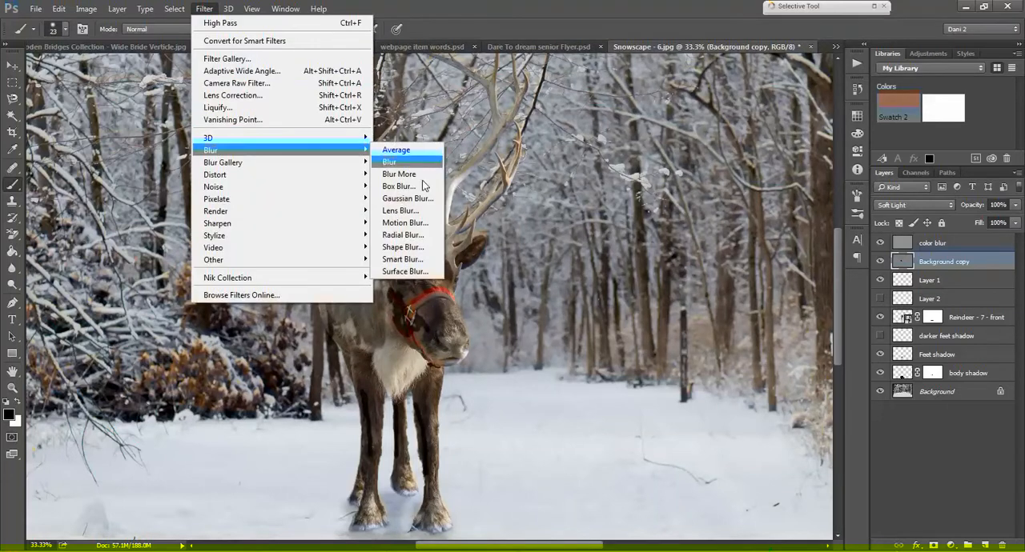
pyautogui.click(419, 199)
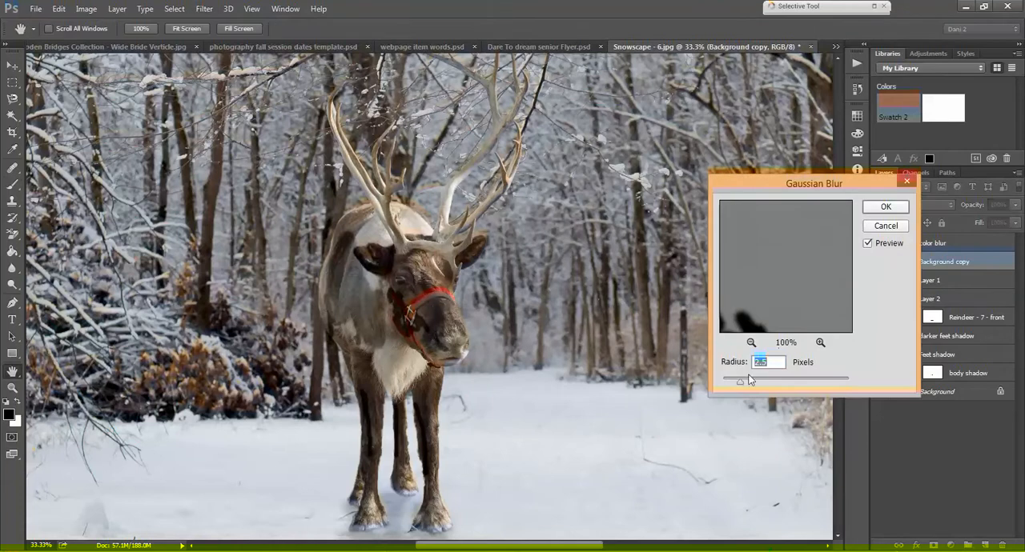
pyautogui.moveTo(740, 384); pyautogui.dragTo(765, 385)
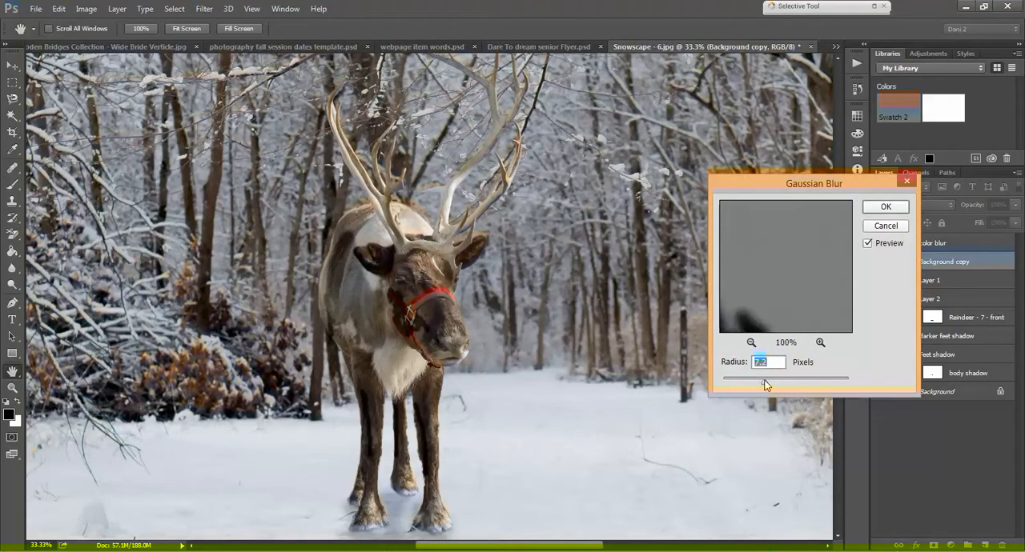
pyautogui.moveTo(765, 384); pyautogui.dragTo(781, 383)
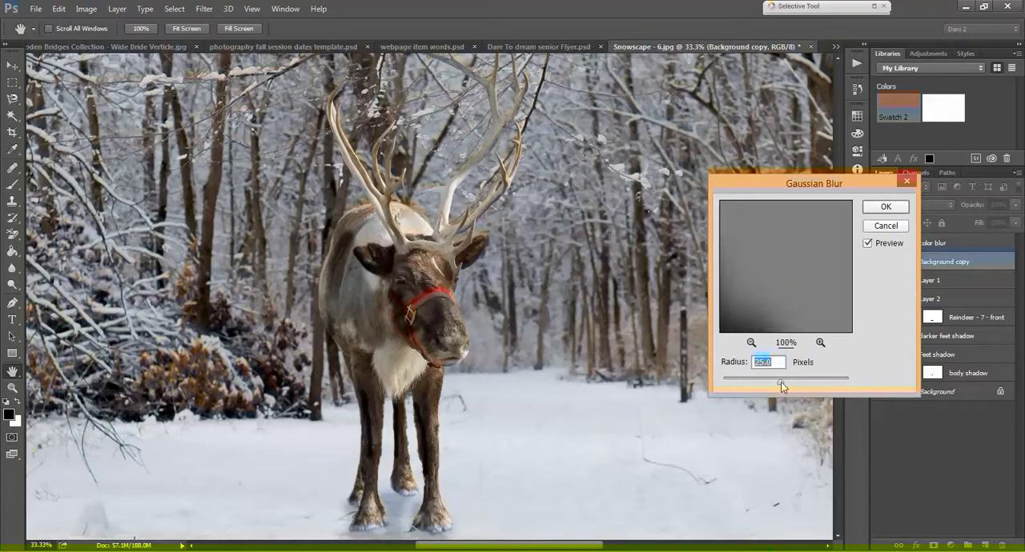
pyautogui.moveTo(781, 382); pyautogui.dragTo(796, 381)
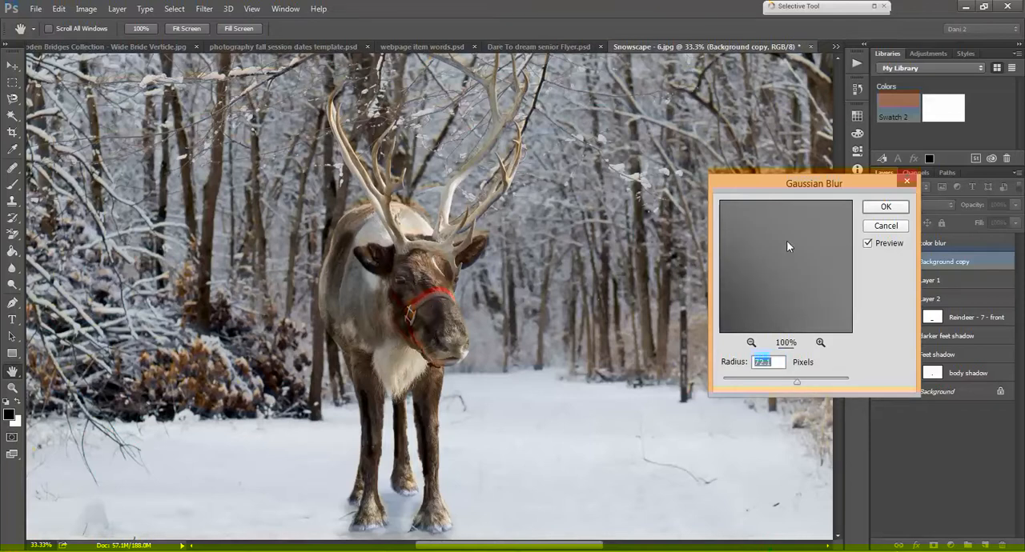
pyautogui.click(751, 342)
pyautogui.click(751, 342)
pyautogui.moveTo(797, 382); pyautogui.dragTo(782, 382)
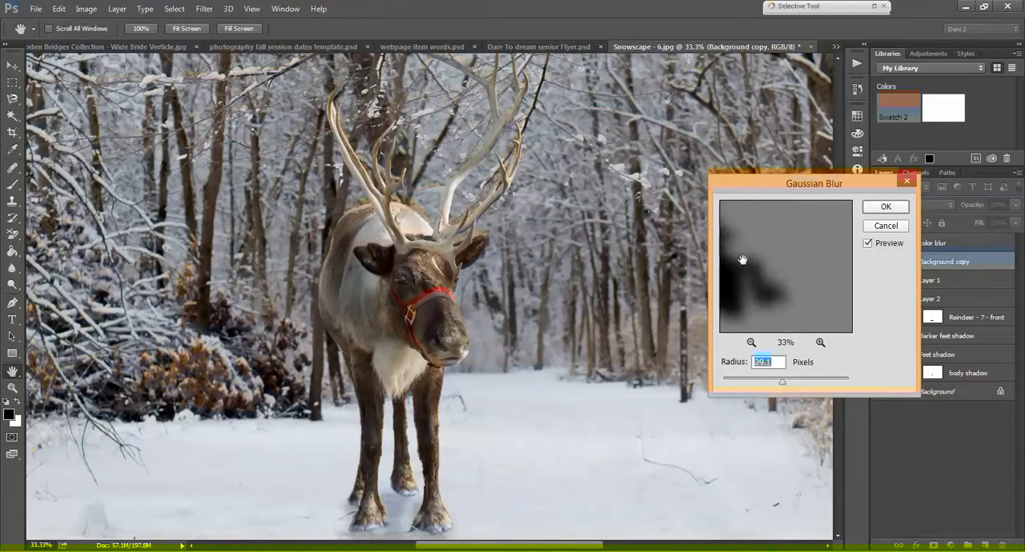
pyautogui.click(888, 208)
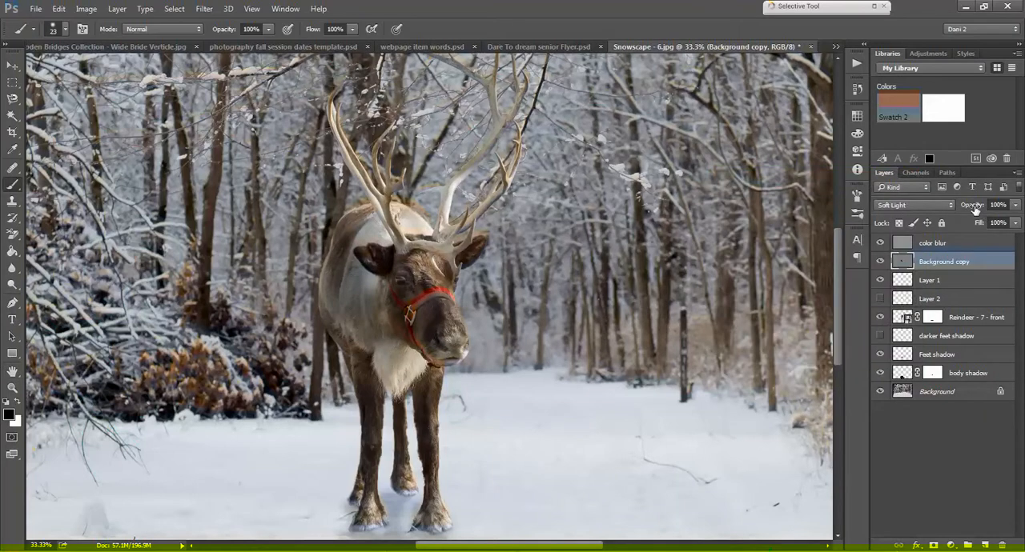
# Step: Lower Background copy's opacity to 72%, and add an empty hidden layer directly above it
pyautogui.moveTo(974, 210); pyautogui.dragTo(958, 212)
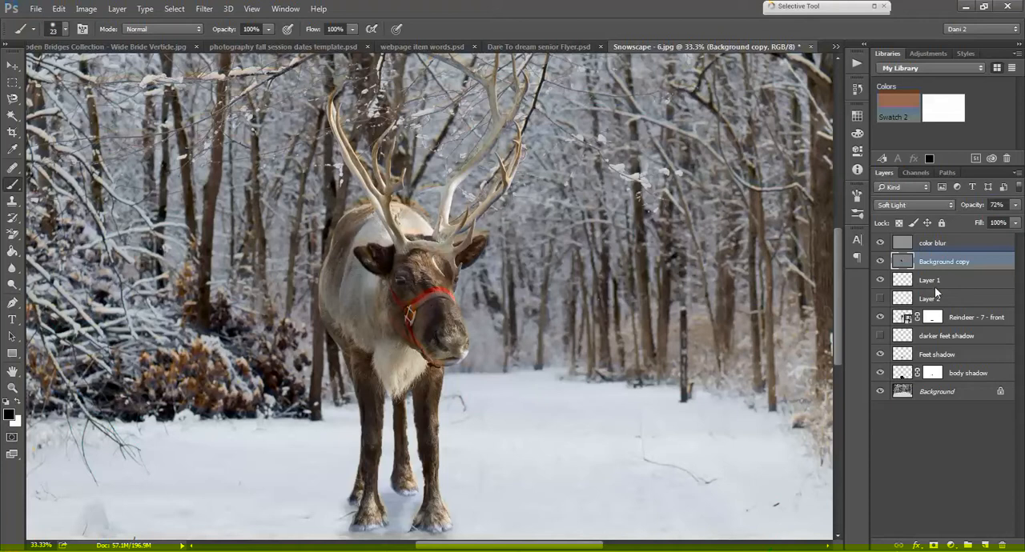
pyautogui.click(985, 545)
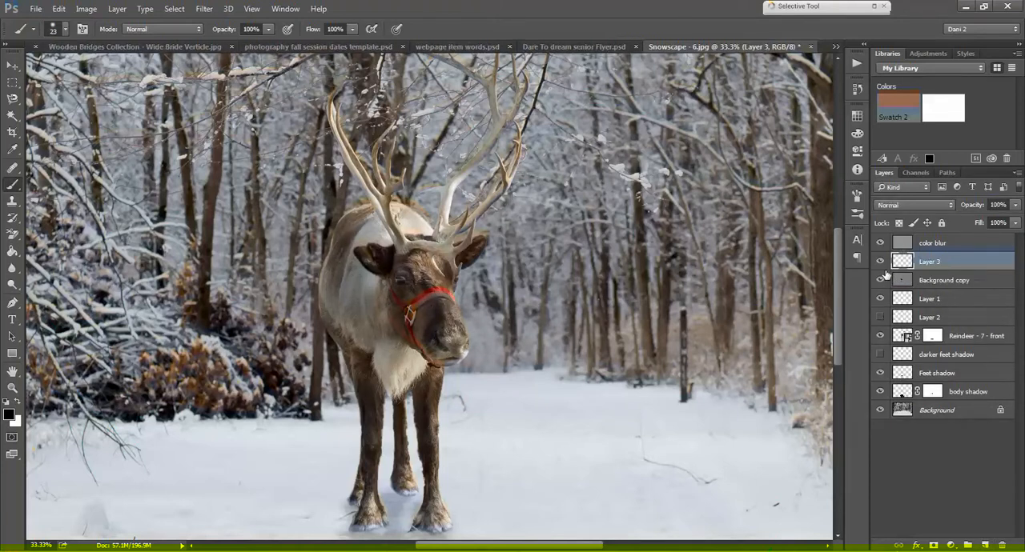
pyautogui.click(880, 261)
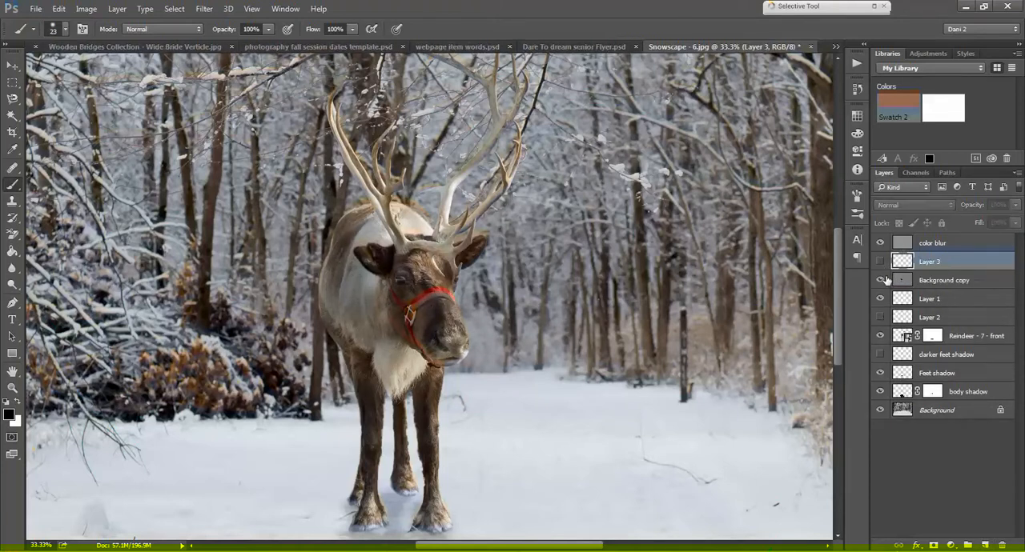
# Step: Duplicate the Background layer within the same document as Background copy 2
pyautogui.click(931, 412)
pyautogui.rightClick(931, 411)
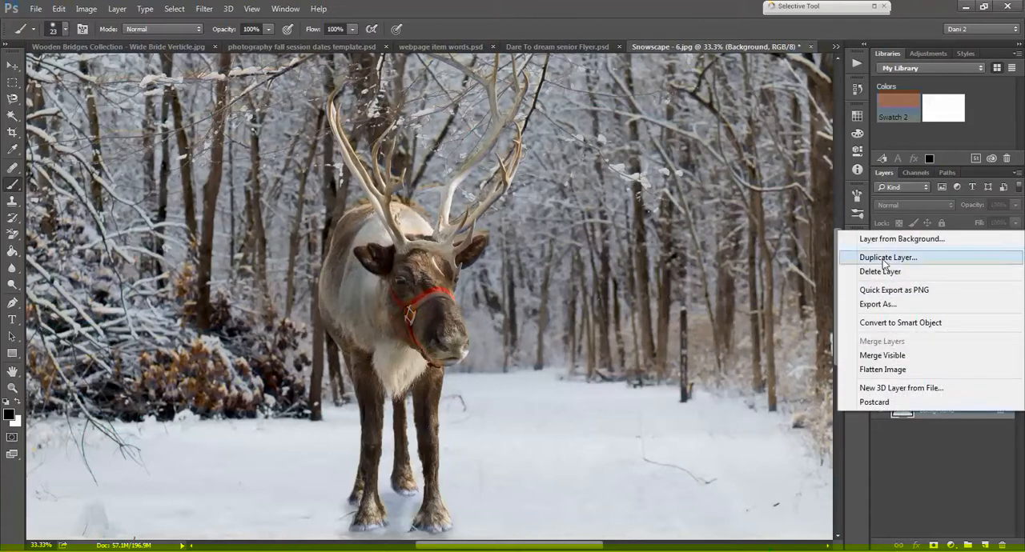
pyautogui.click(886, 257)
pyautogui.click(627, 176)
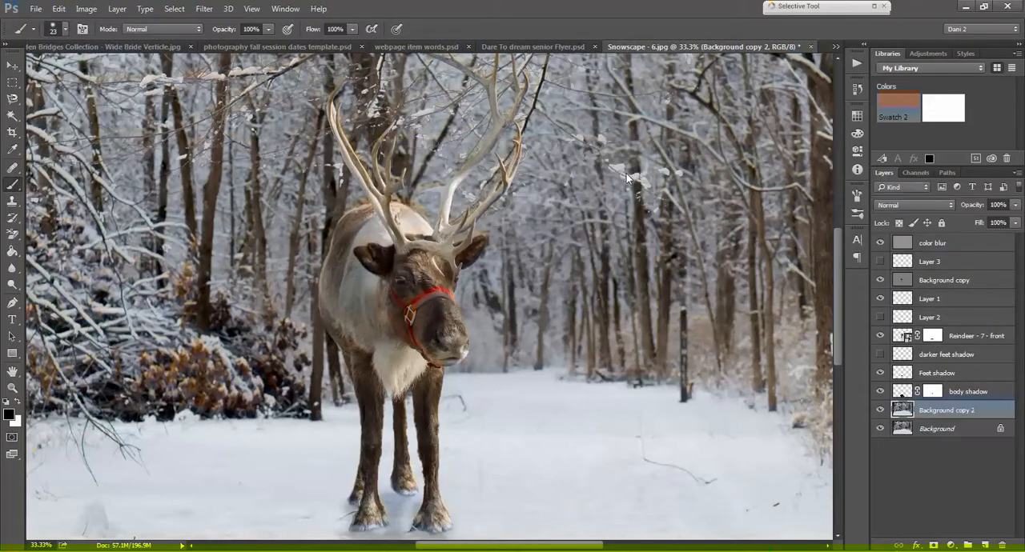
# Step: Desaturate the Background copy 2 layer
pyautogui.click(87, 9)
pyautogui.moveTo(105, 42)
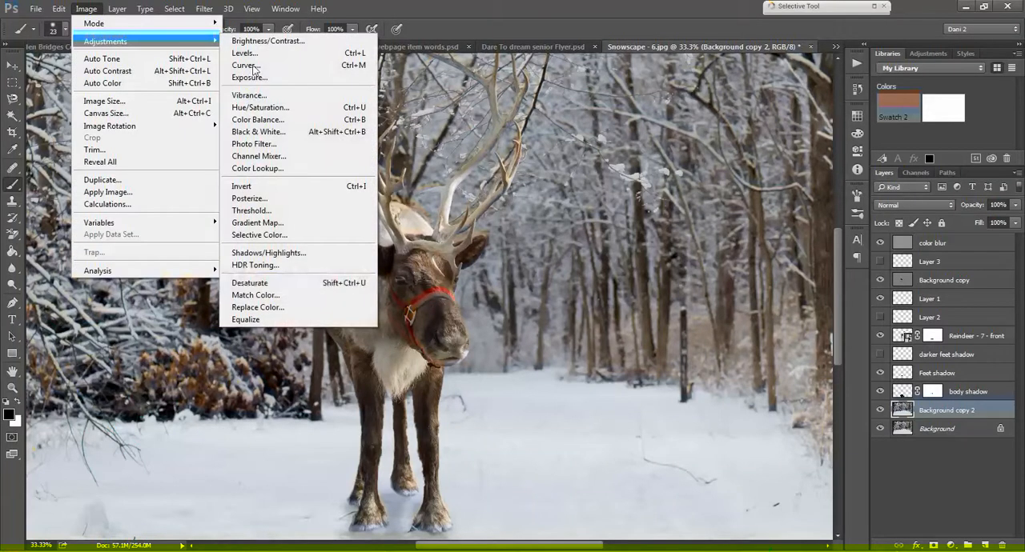
pyautogui.click(291, 290)
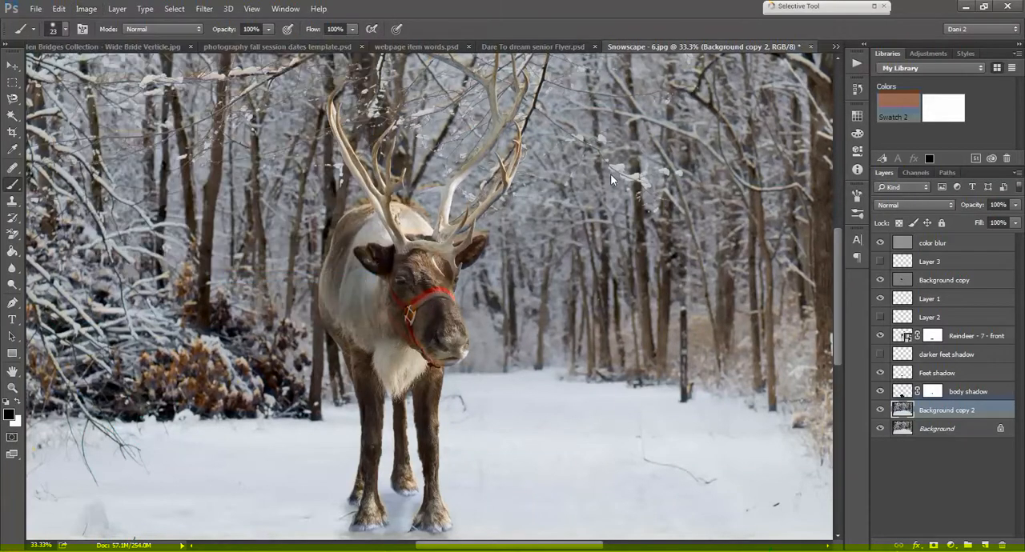
# Step: Apply a High Pass filter with a 1.5-pixel radius to the Background copy 2 layer
pyautogui.click(194, 10)
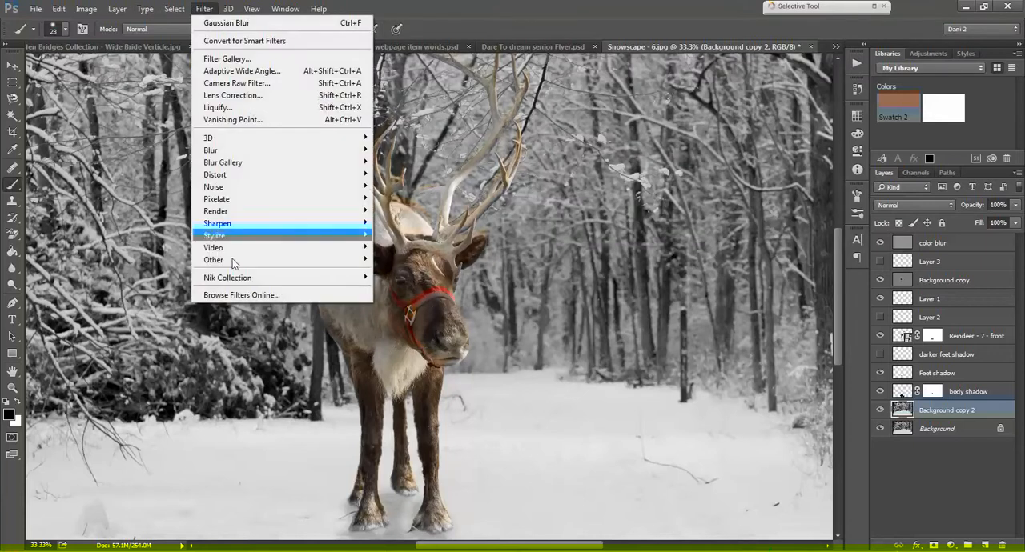
pyautogui.moveTo(239, 261)
pyautogui.click(405, 273)
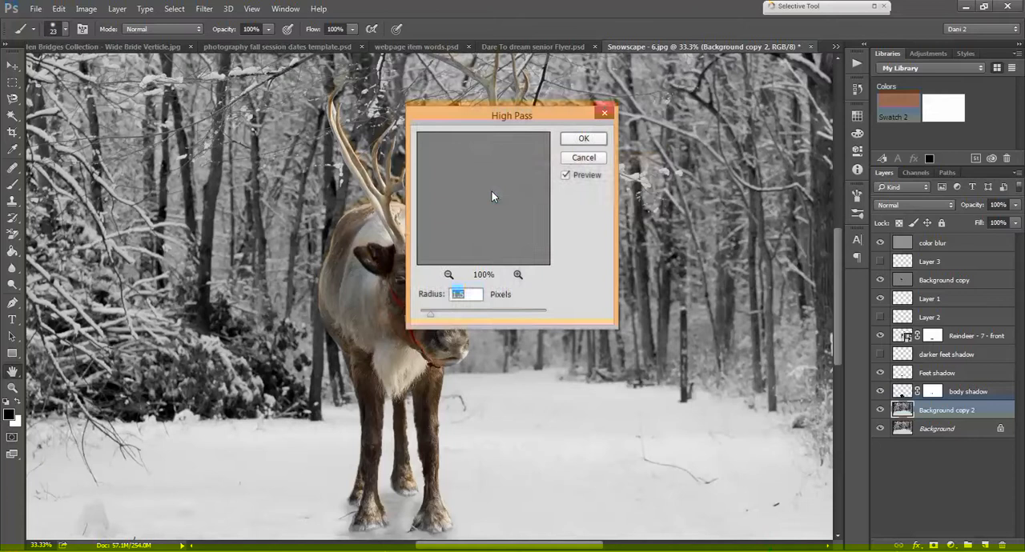
pyautogui.click(596, 139)
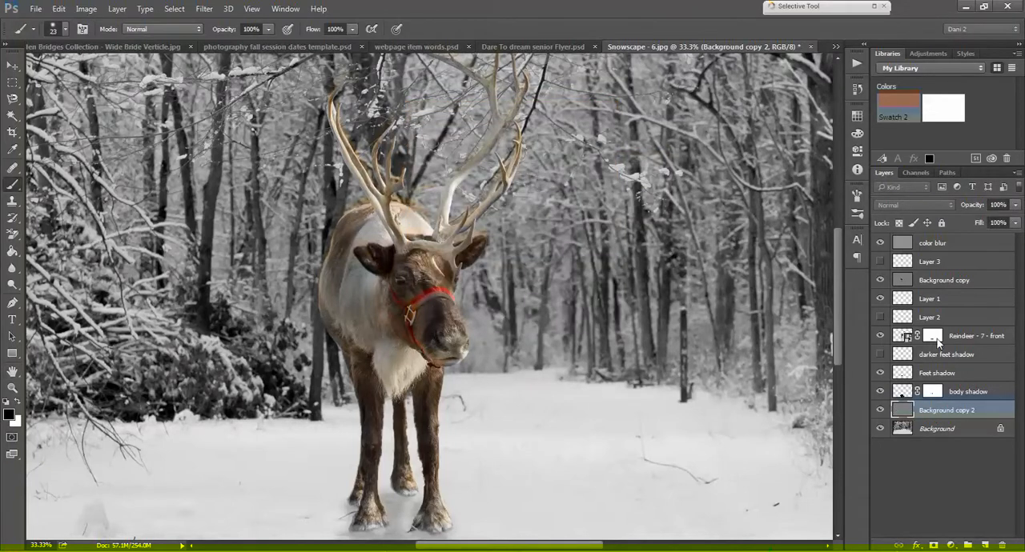
# Step: Rename the Background copy layer as Shadow layer
pyautogui.doubleClick(923, 281)
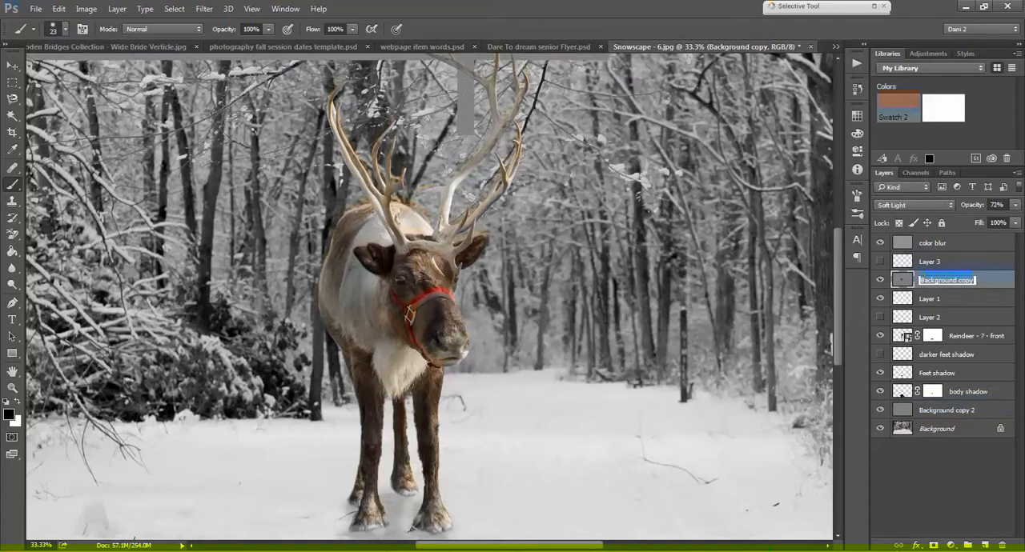
pyautogui.write('Shadow layer')
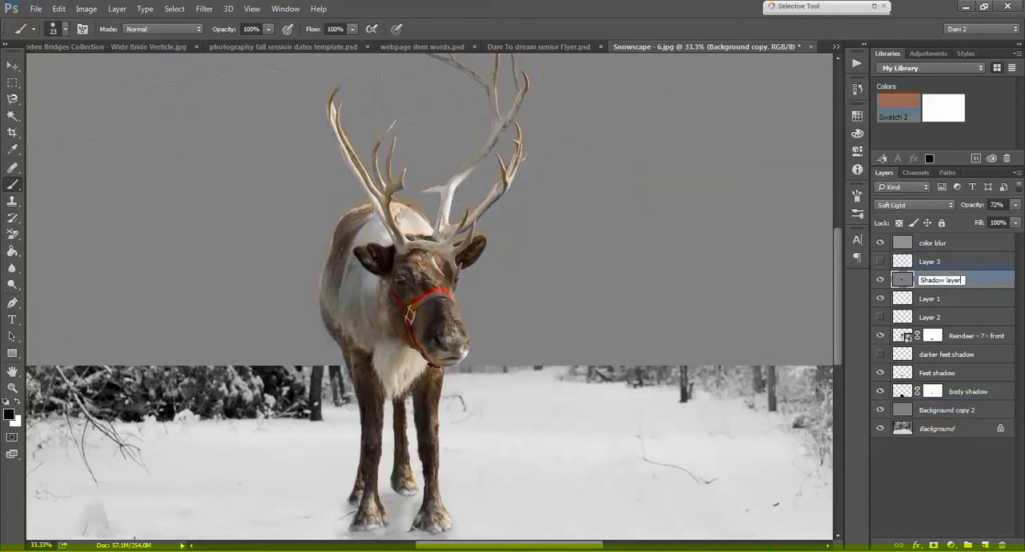
pyautogui.press('Return')
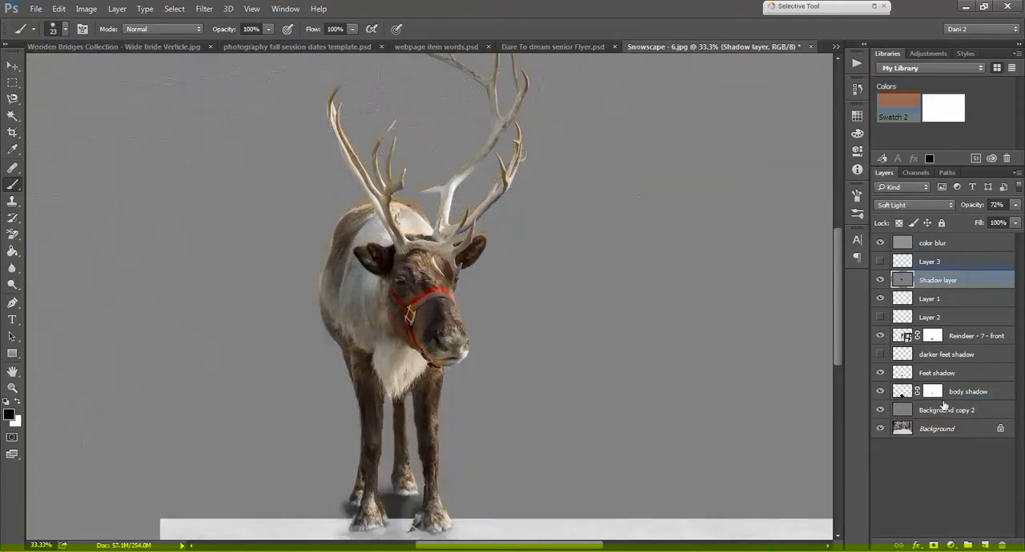
# Step: Move Background copy 2 directly above Shadow layer and rename it Highlight Layer
pyautogui.moveTo(945, 409); pyautogui.dragTo(929, 282)
pyautogui.doubleClick(928, 282)
pyautogui.write('High')
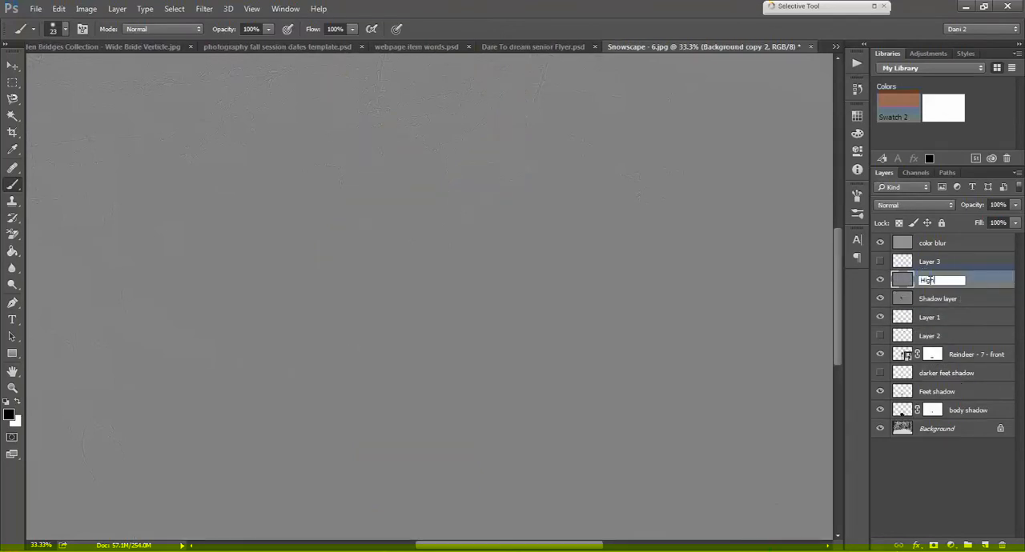
pyautogui.write('light Layer')
pyautogui.press('Return')
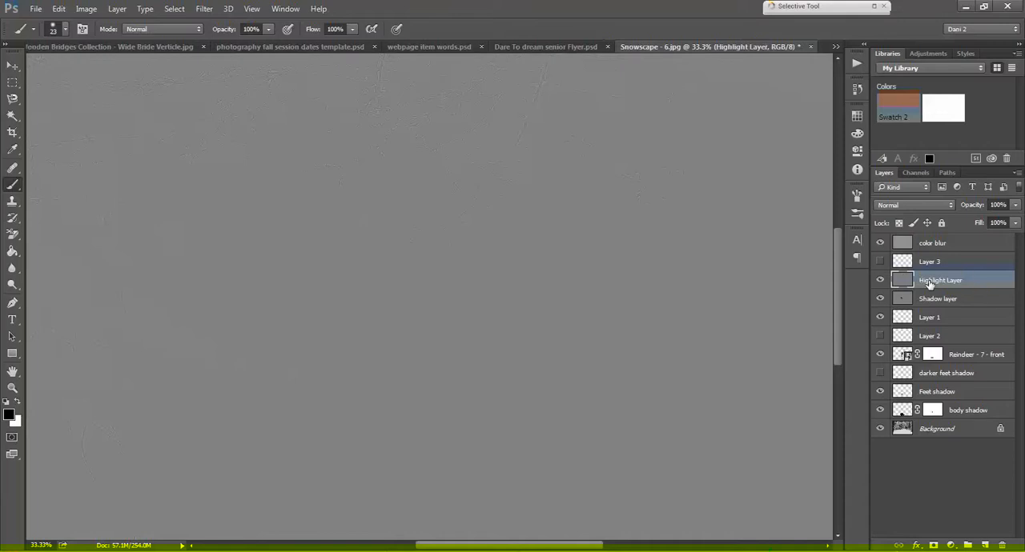
# Step: Set Highlight Layer to Soft Light and paint white highlights on the reindeer's face, antlers, back and chest
pyautogui.click(917, 204)
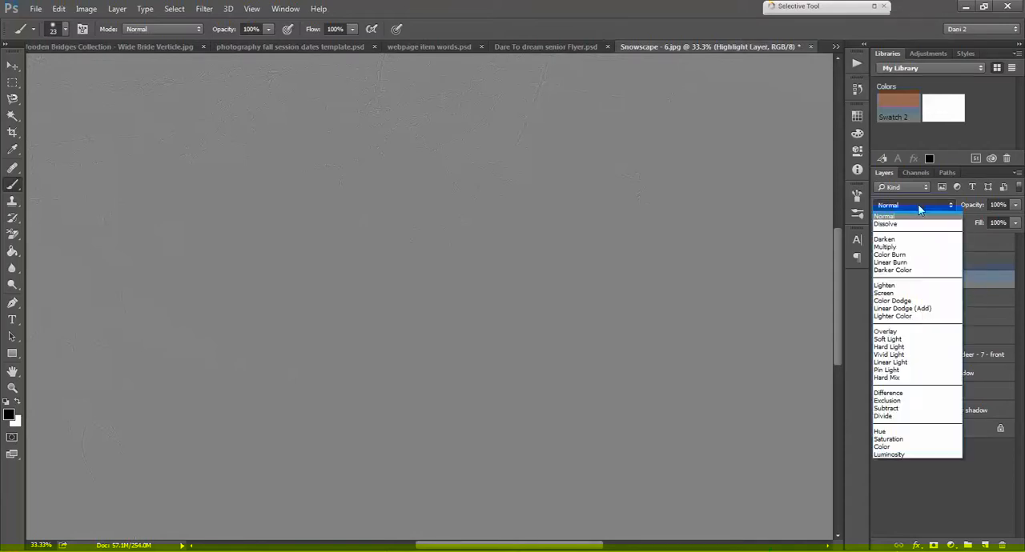
pyautogui.click(889, 339)
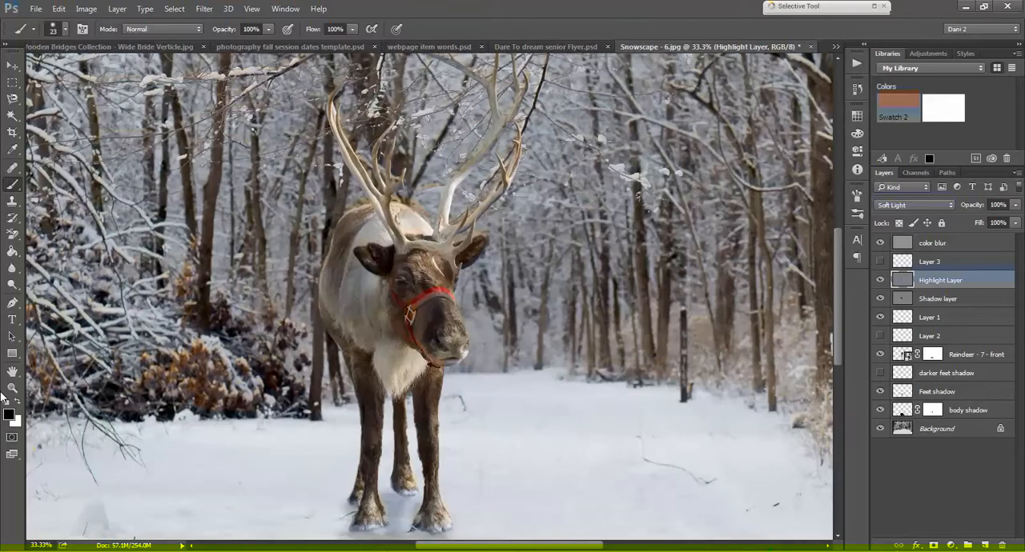
pyautogui.click(18, 401)
pyautogui.moveTo(432, 296)
pyautogui.mouseDown()
pyautogui.moveTo(427, 265)
pyautogui.moveTo(444, 298)
pyautogui.moveTo(437, 263)
pyautogui.moveTo(446, 276)
pyautogui.moveTo(423, 261)
pyautogui.moveTo(450, 323)
pyautogui.mouseUp()
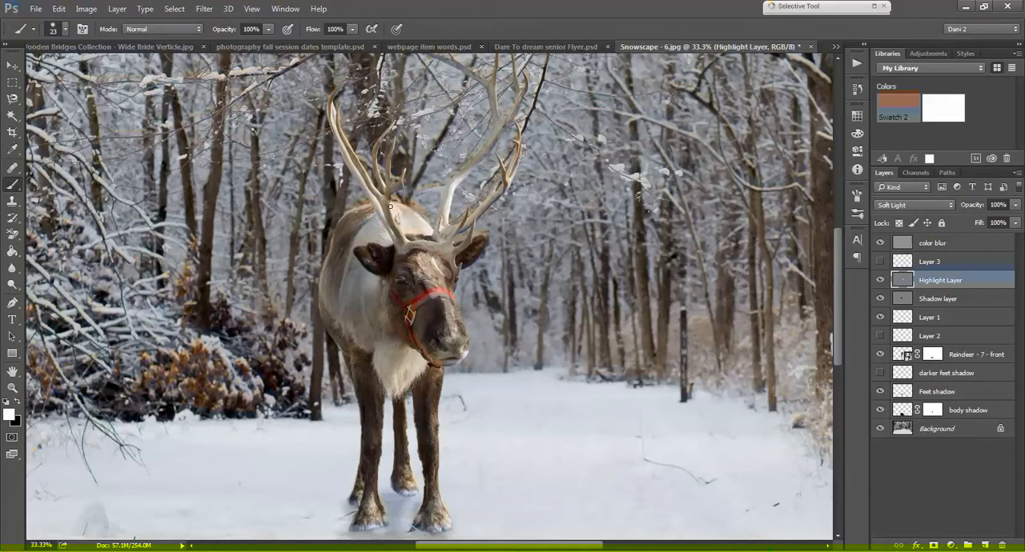
pyautogui.moveTo(357, 160)
pyautogui.mouseDown()
pyautogui.moveTo(340, 120)
pyautogui.moveTo(345, 140)
pyautogui.mouseUp()
pyautogui.moveTo(377, 219); pyautogui.dragTo(385, 249)
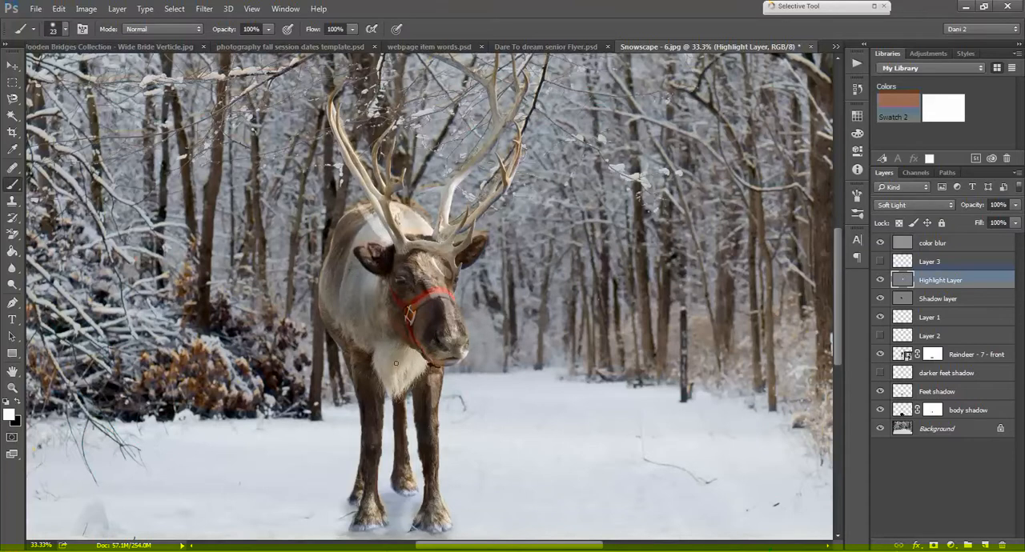
pyautogui.moveTo(412, 333); pyautogui.dragTo(391, 381)
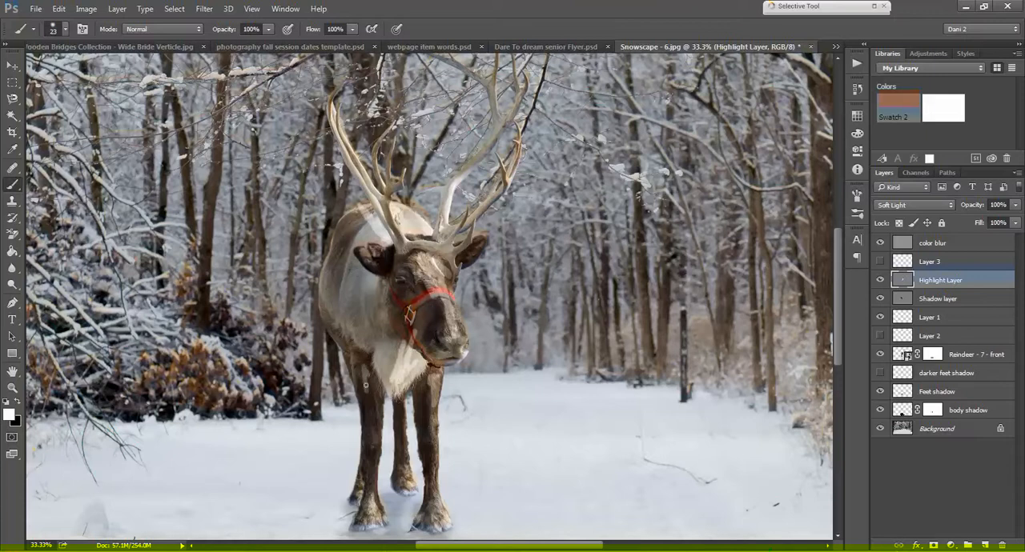
# Step: Soften the painted highlights on Highlight Layer with a Gaussian Blur of 29.1 pixels
pyautogui.click(210, 9)
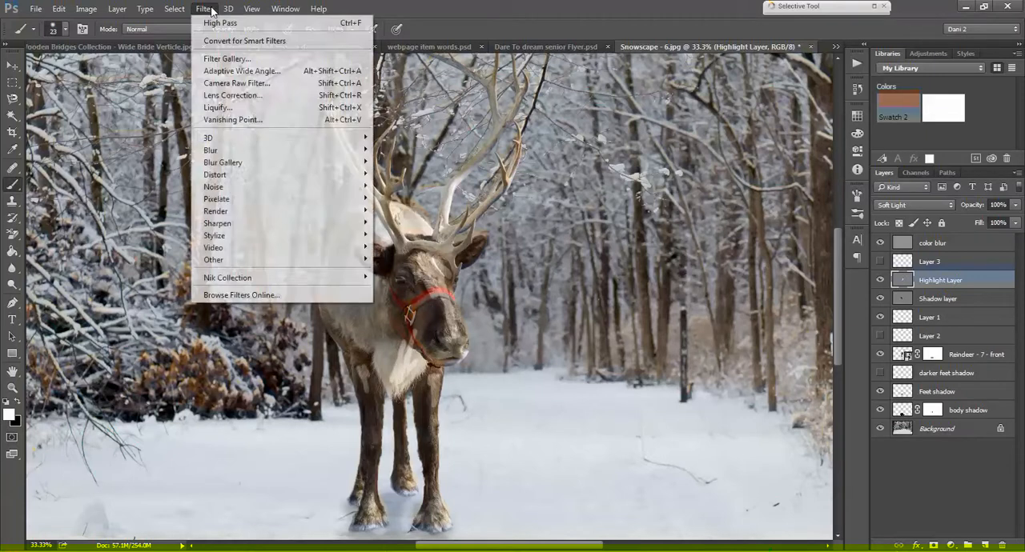
pyautogui.moveTo(226, 150)
pyautogui.click(407, 199)
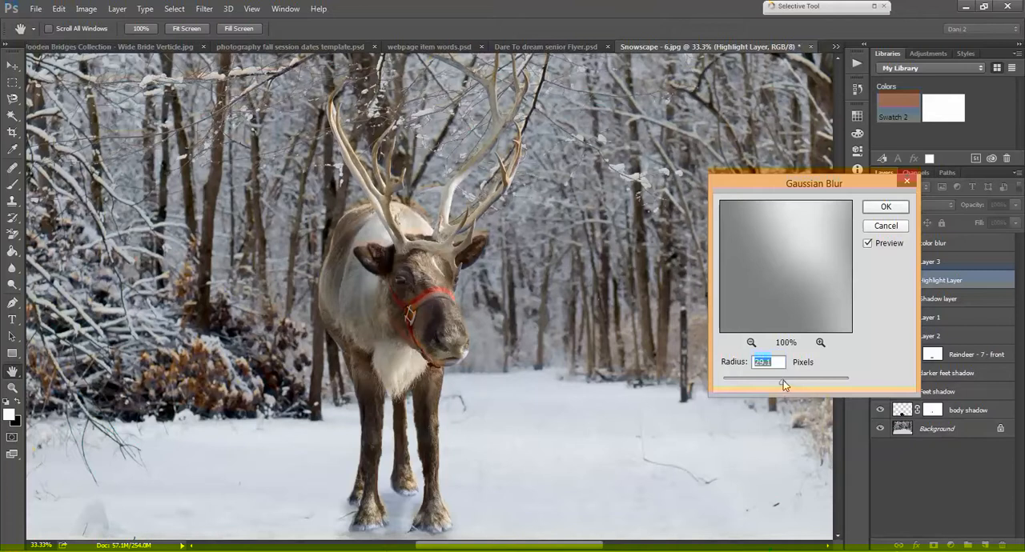
pyautogui.click(880, 213)
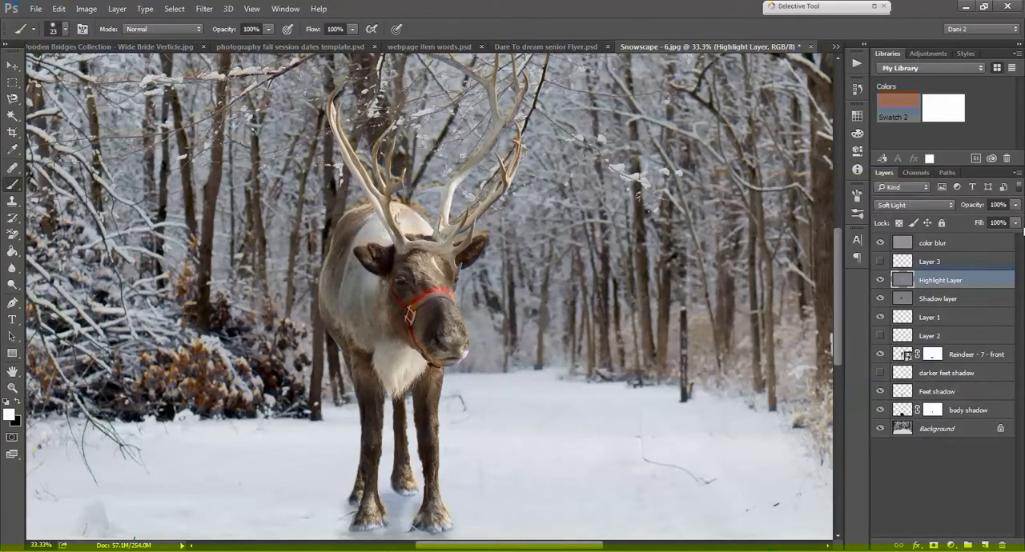
# Step: Change Highlight Layer's blending mode to Overlay and compare the image with the layer hidden and shown
pyautogui.click(947, 204)
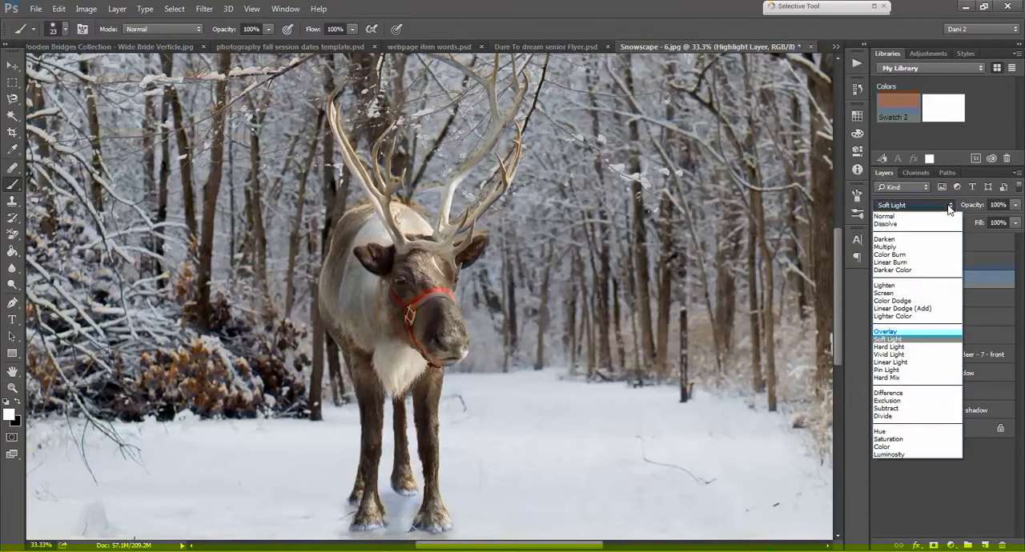
pyautogui.click(900, 335)
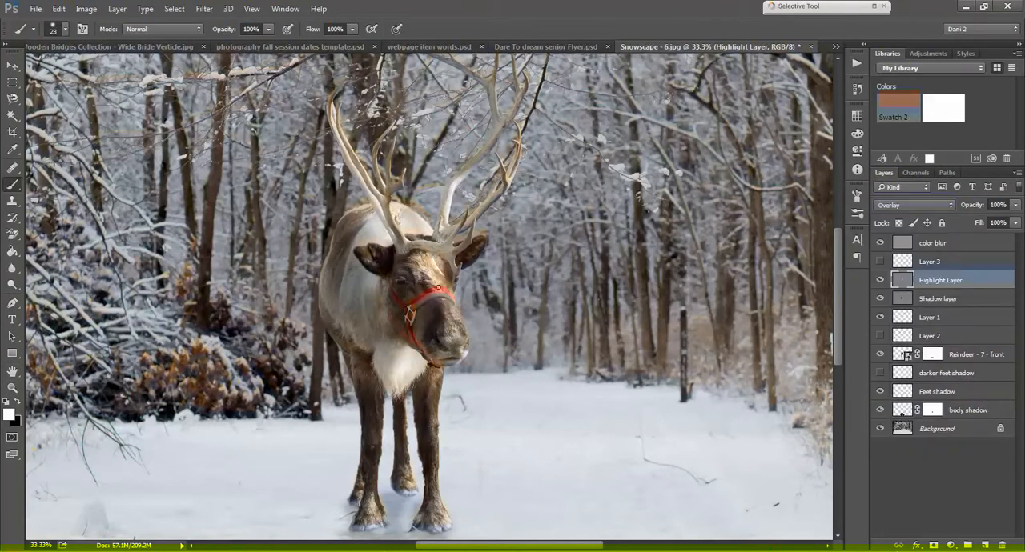
pyautogui.click(881, 281)
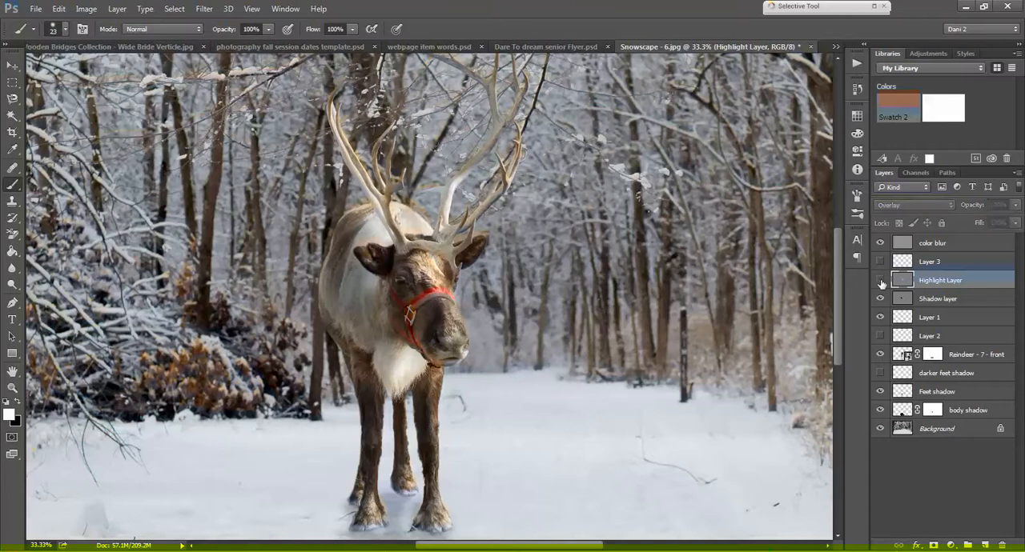
pyautogui.click(881, 281)
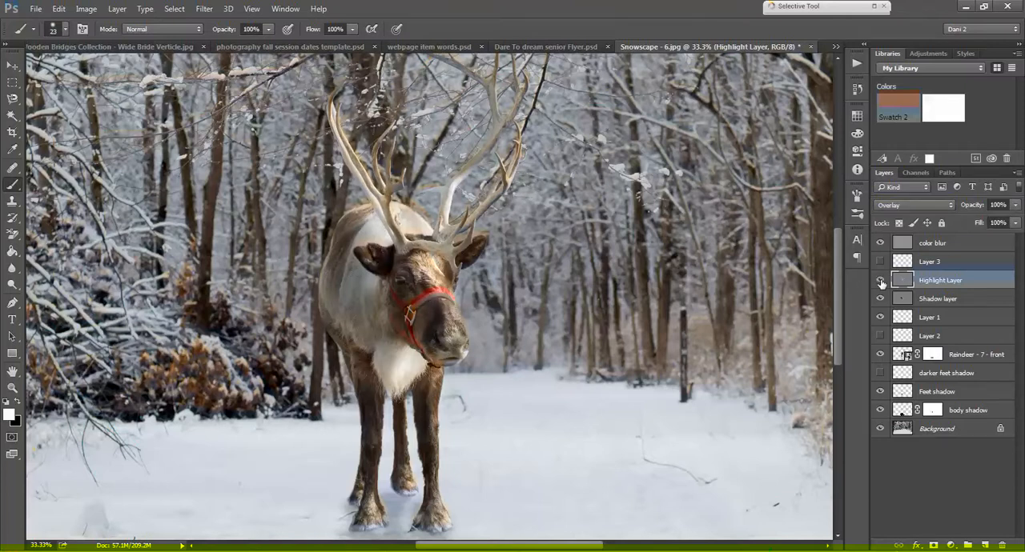
# Step: Lower Highlight Layer's opacity to 65%
pyautogui.click(997, 205)
pyautogui.write('65')
pyautogui.press('Return')
pyautogui.hotkey('ctrl', '-')
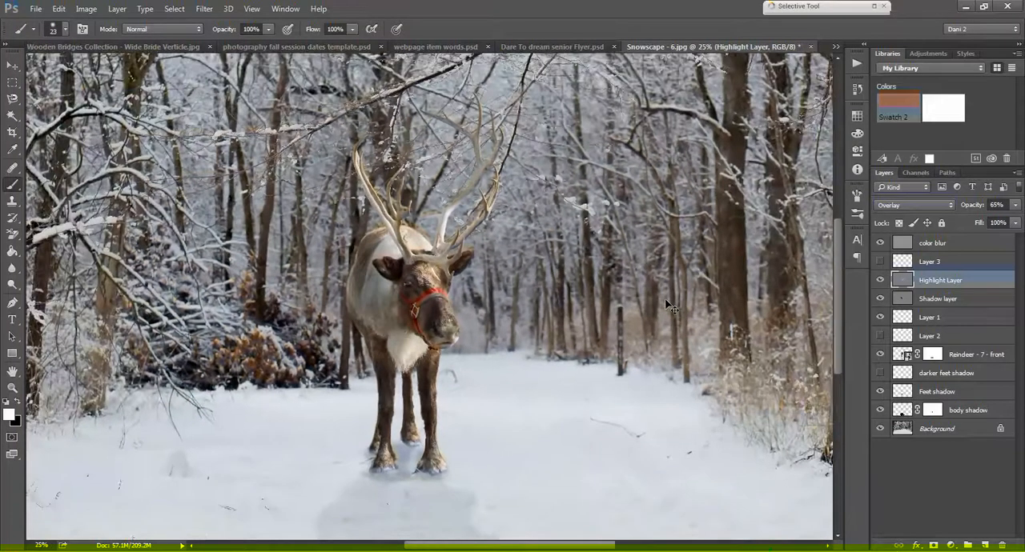
pyautogui.hotkey('ctrl', '-')
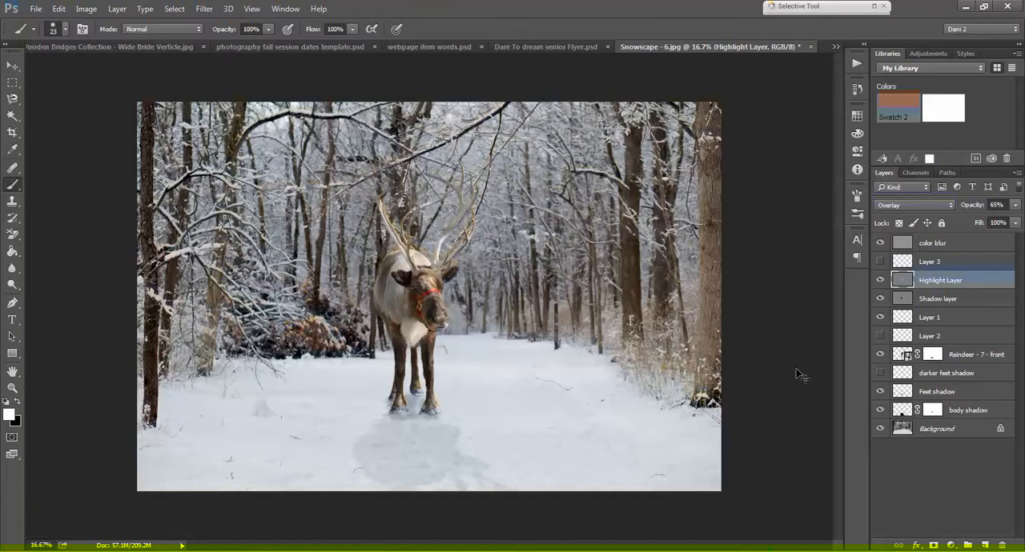
pyautogui.hotkey('ctrl', '+')
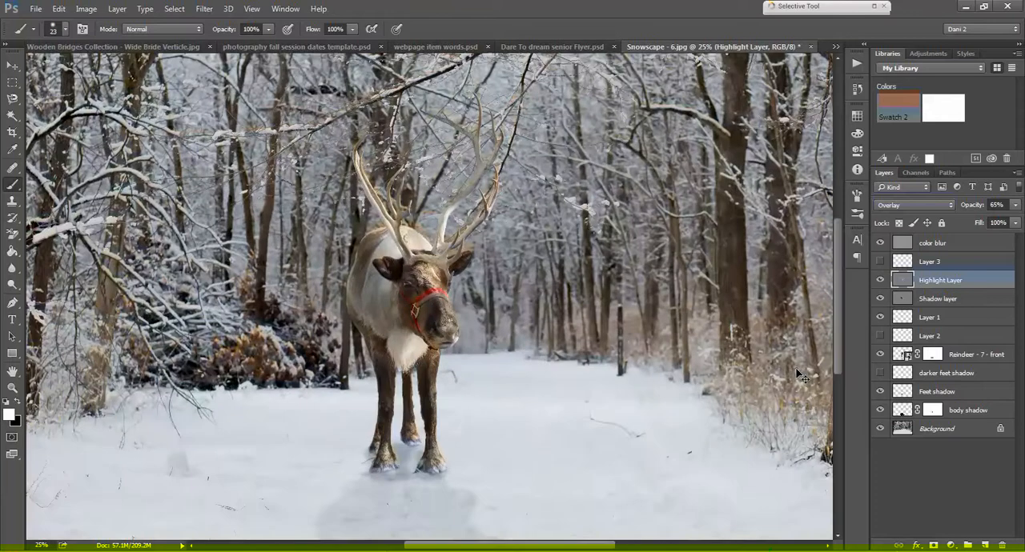
# Step: Add a Curves adjustment above the color blur layer and place a shadow point at input 31, output 27
pyautogui.click(952, 242)
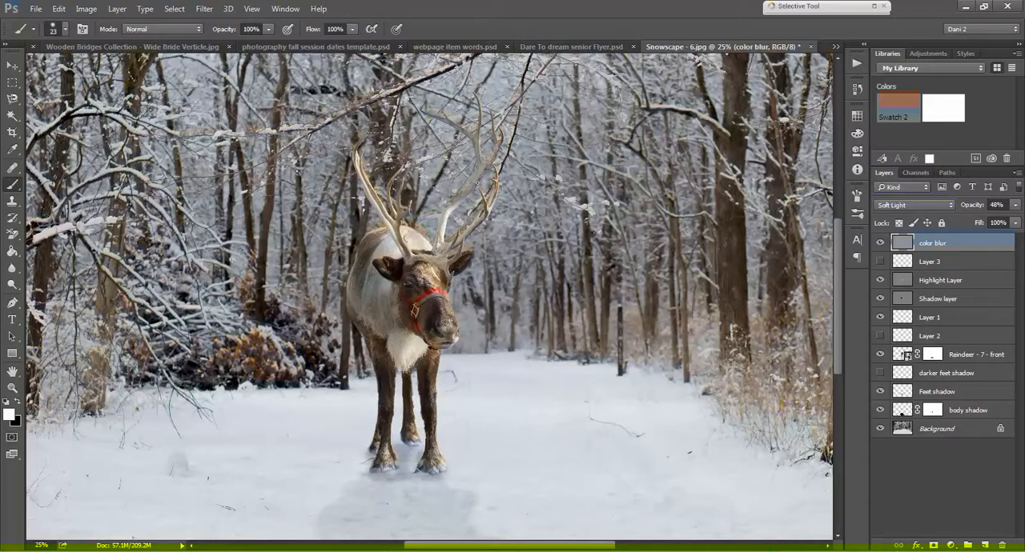
pyautogui.hotkey('ctrl', '-')
pyautogui.hotkey('ctrl', '-')
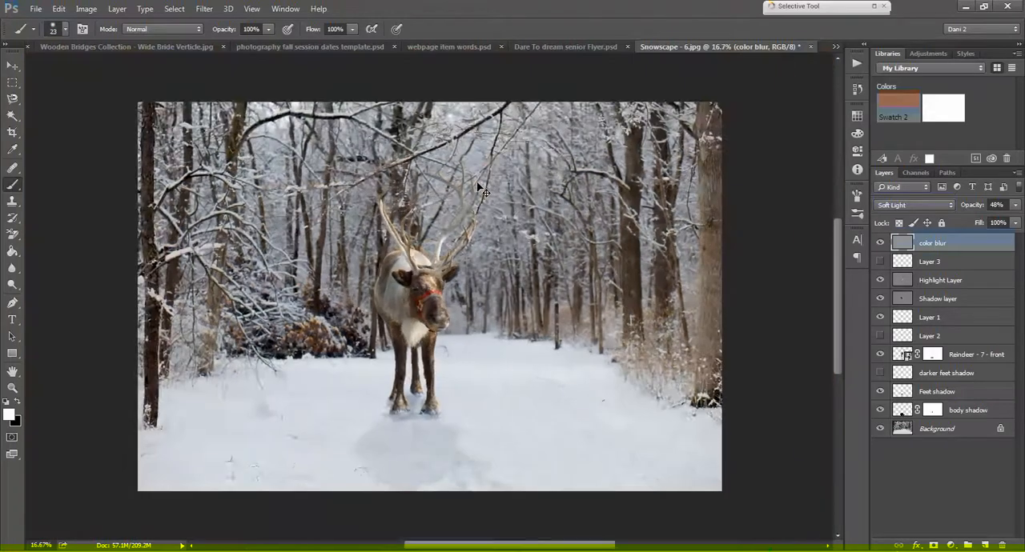
pyautogui.hotkey('ctrl', '+')
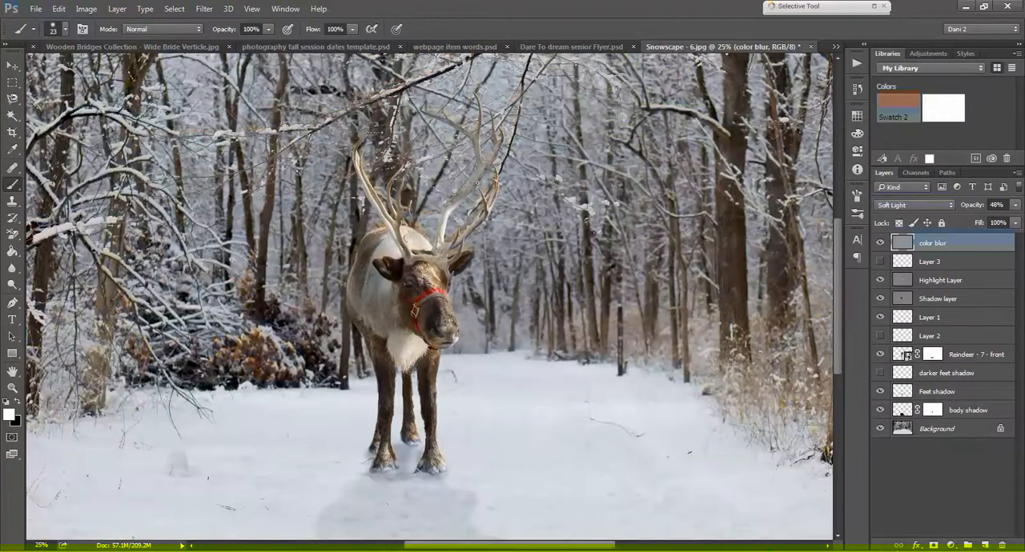
pyautogui.hotkey('ctrl', '-')
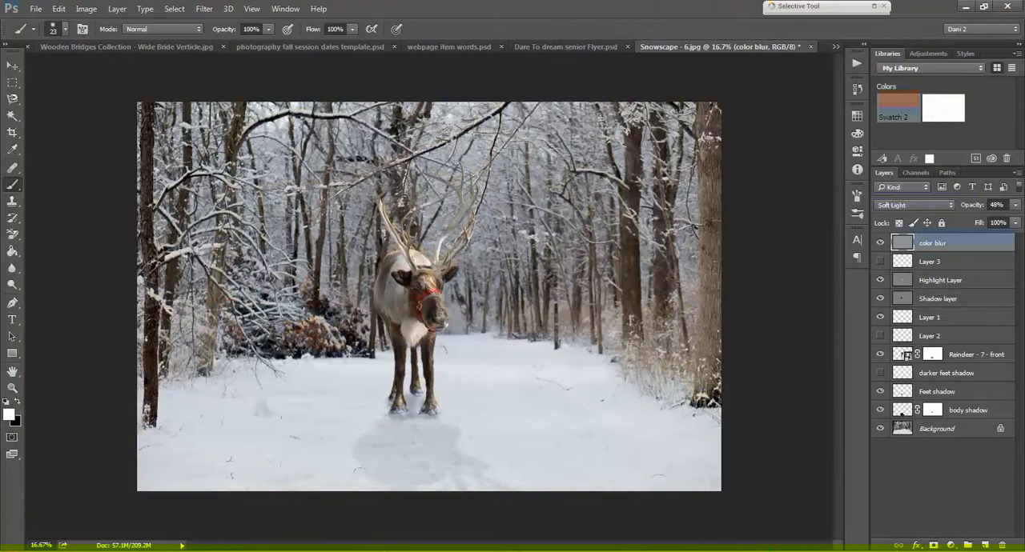
pyautogui.click(950, 545)
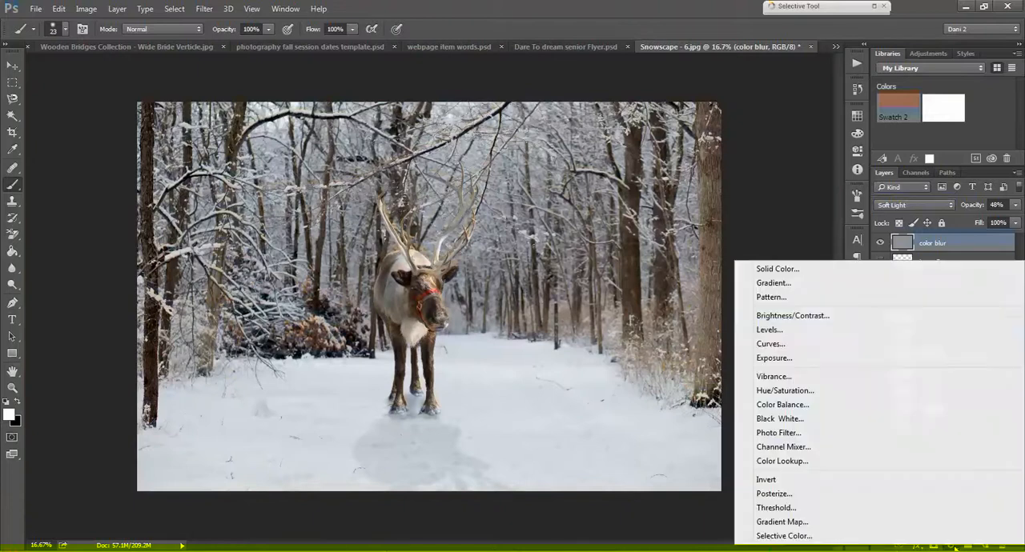
pyautogui.click(825, 343)
pyautogui.moveTo(736, 262); pyautogui.dragTo(745, 260)
pyautogui.moveTo(745, 256); pyautogui.dragTo(745, 252)
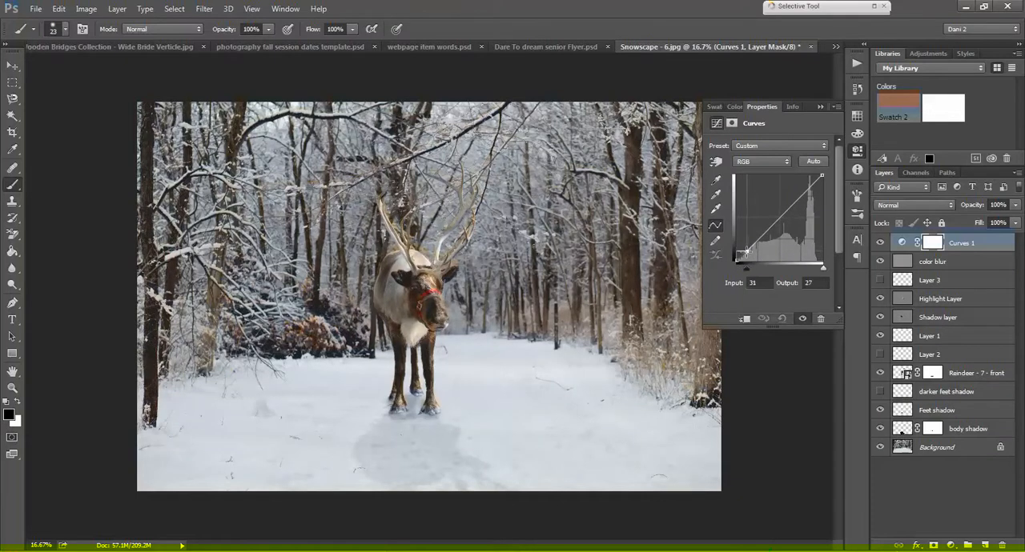
pyautogui.click(819, 107)
# Step: Adjust the Curves 1 layer's opacity and hide the layer
pyautogui.hotkey('ctrl', '+')
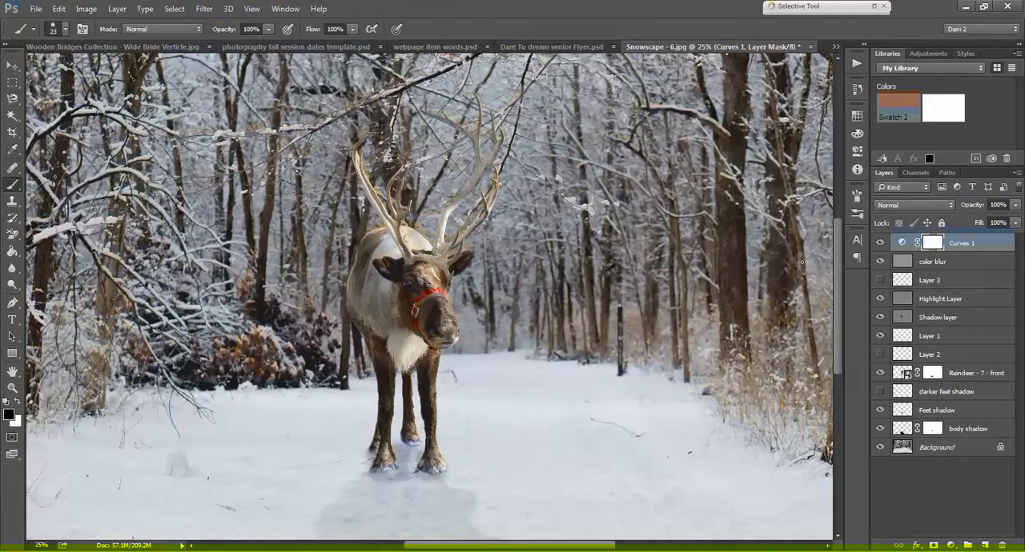
pyautogui.moveTo(975, 205); pyautogui.dragTo(913, 210)
pyautogui.click(880, 244)
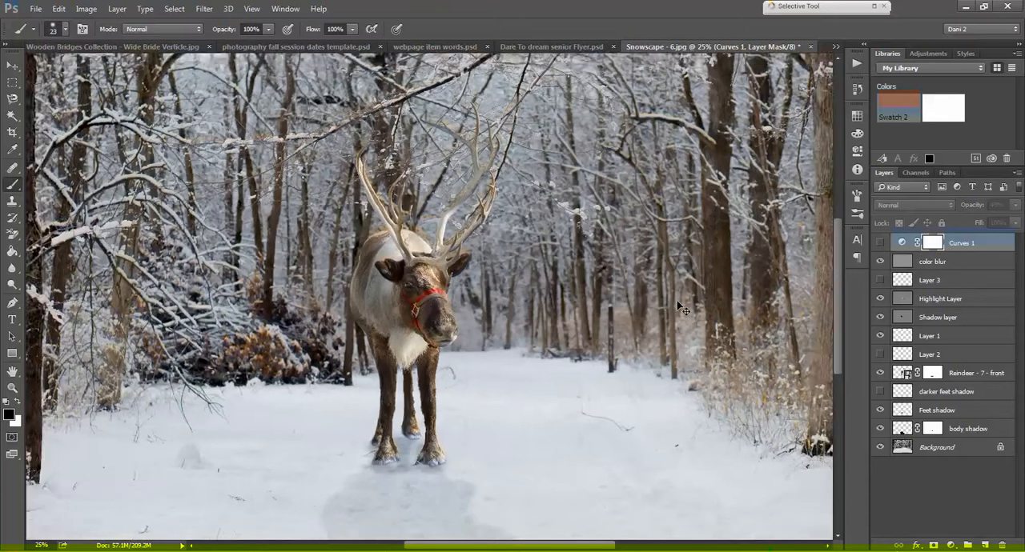
# Step: Examine the reindeer composite up close and as a whole, checking the face, legs, hooves and ground shadow
pyautogui.hotkey('ctrl', '-')
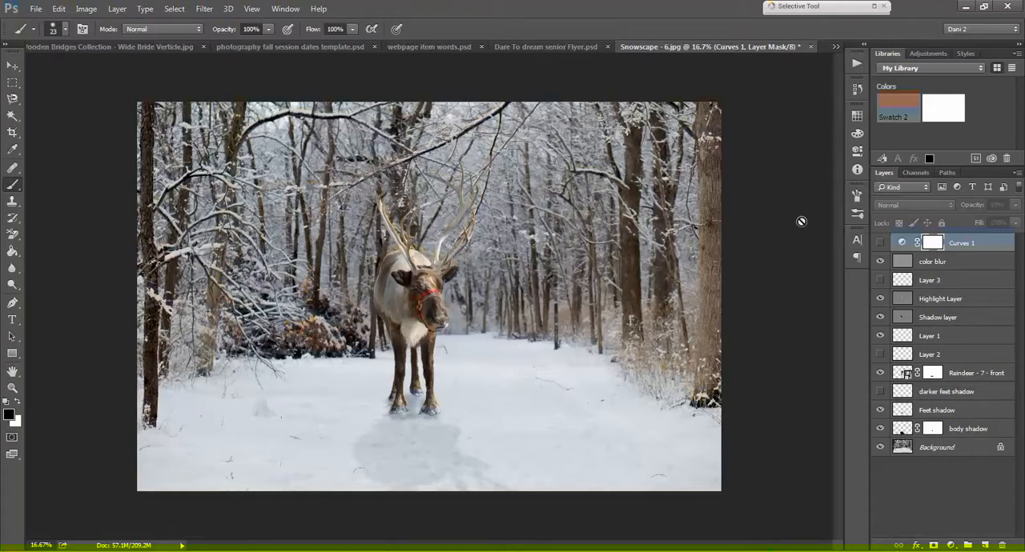
pyautogui.hotkey('ctrl', '-')
pyautogui.hotkey('ctrl', '+')
pyautogui.hotkey('ctrl', '+')
pyautogui.hotkey('ctrl', '+')
pyautogui.hotkey('ctrl', '+')
pyautogui.hotkey('ctrl', '+')
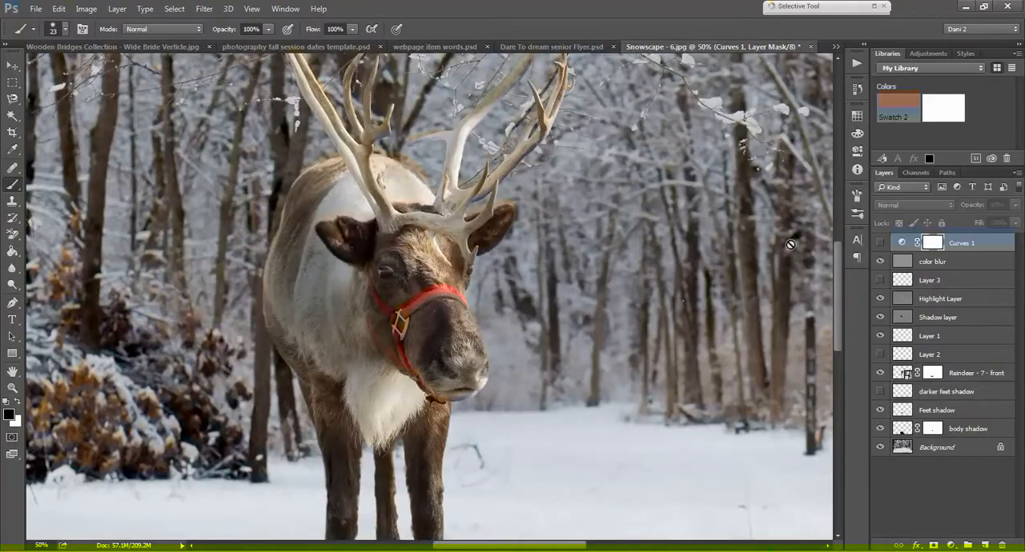
pyautogui.moveTo(836, 260); pyautogui.dragTo(839, 282)
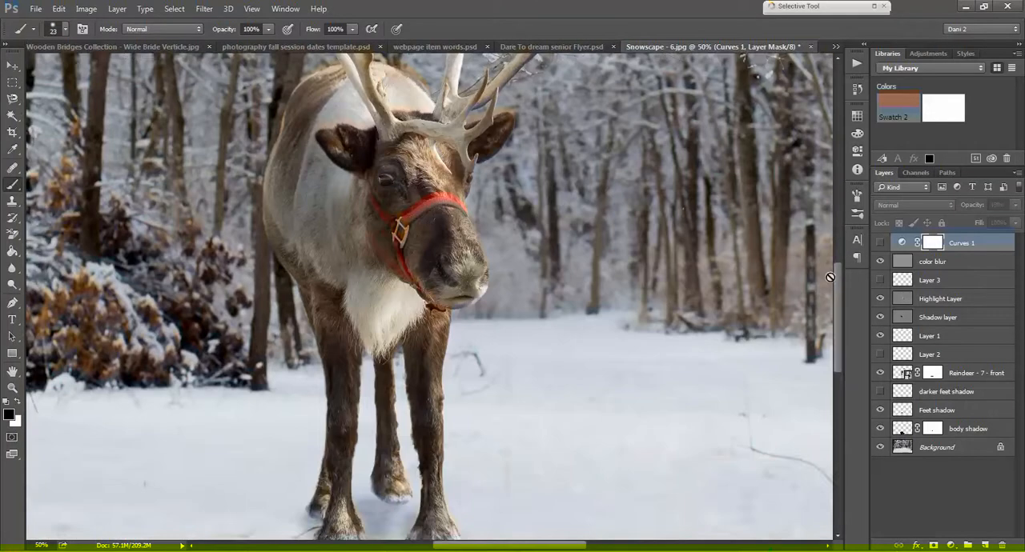
pyautogui.scroll(-3, 660, 309)
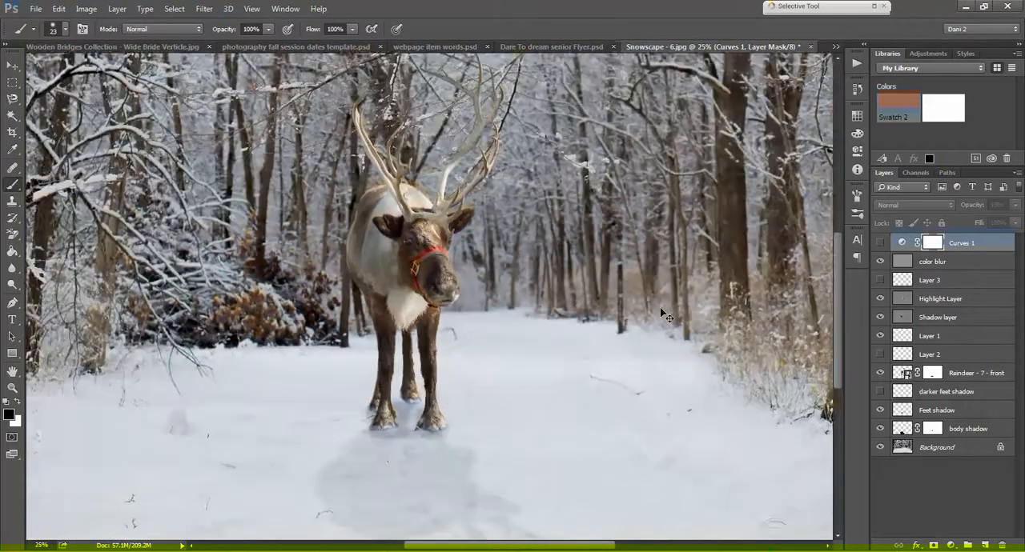
pyautogui.scroll(1, 660, 312)
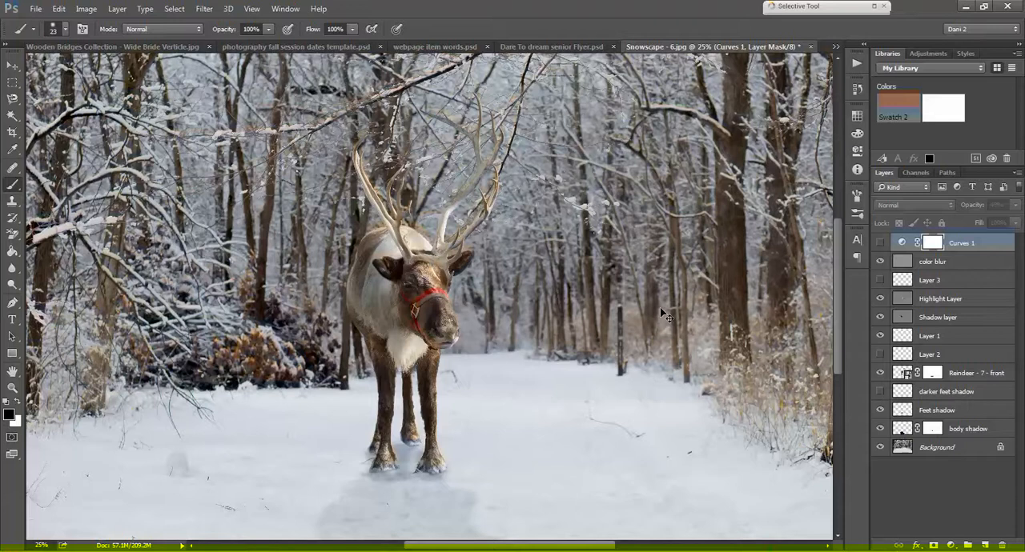
pyautogui.scroll(-1, 663, 313)
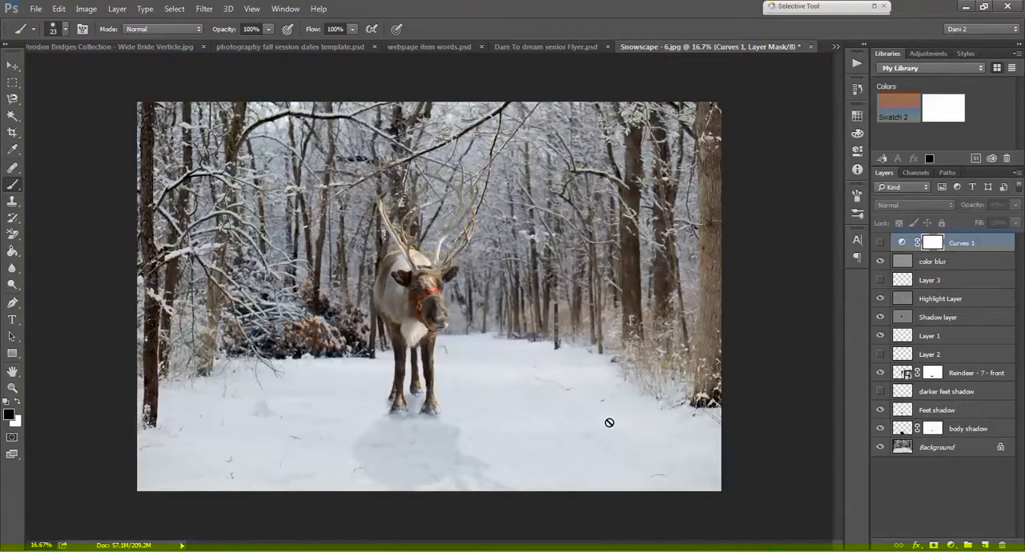